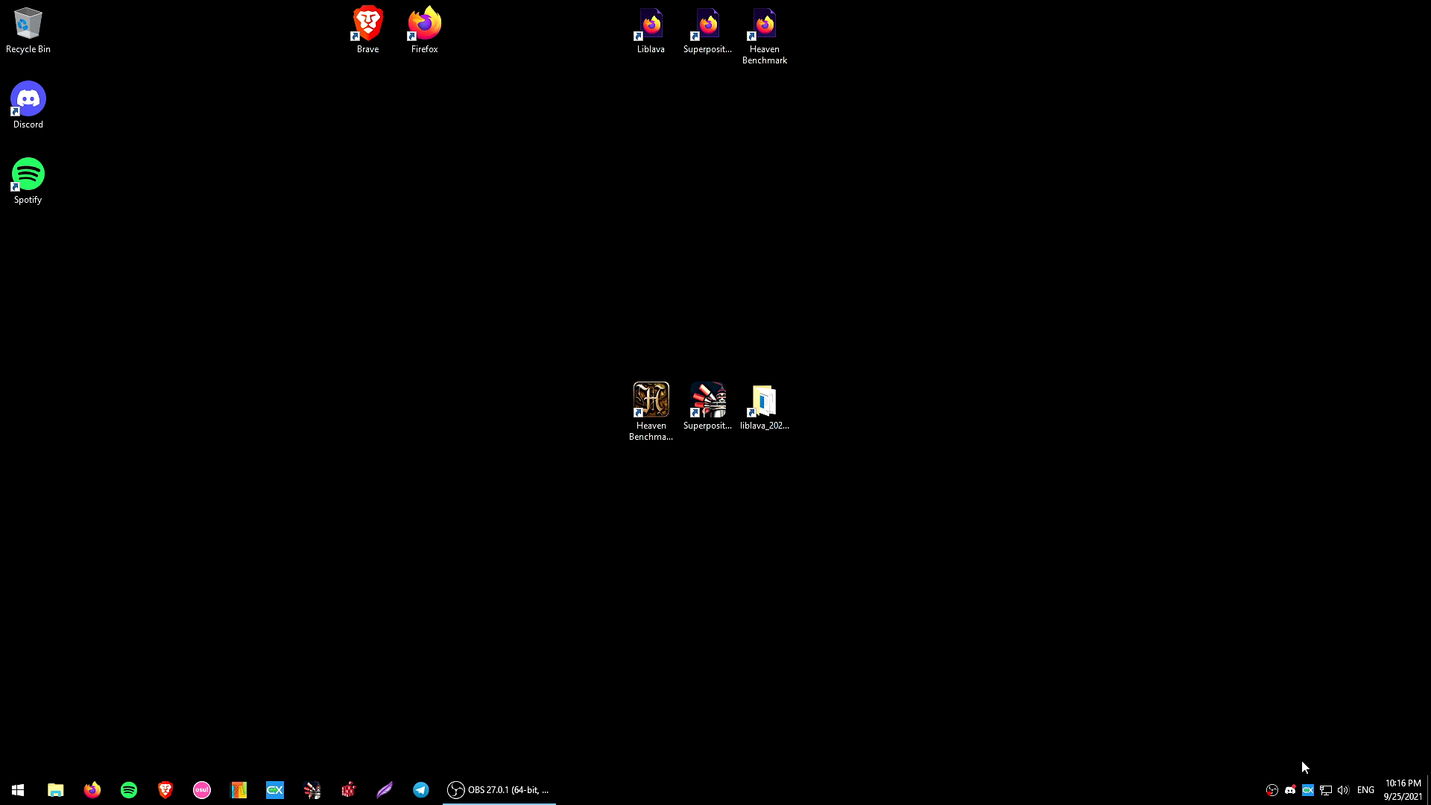
- Quit Discord running in the background
right_click(1290, 790)
click(1337, 781)
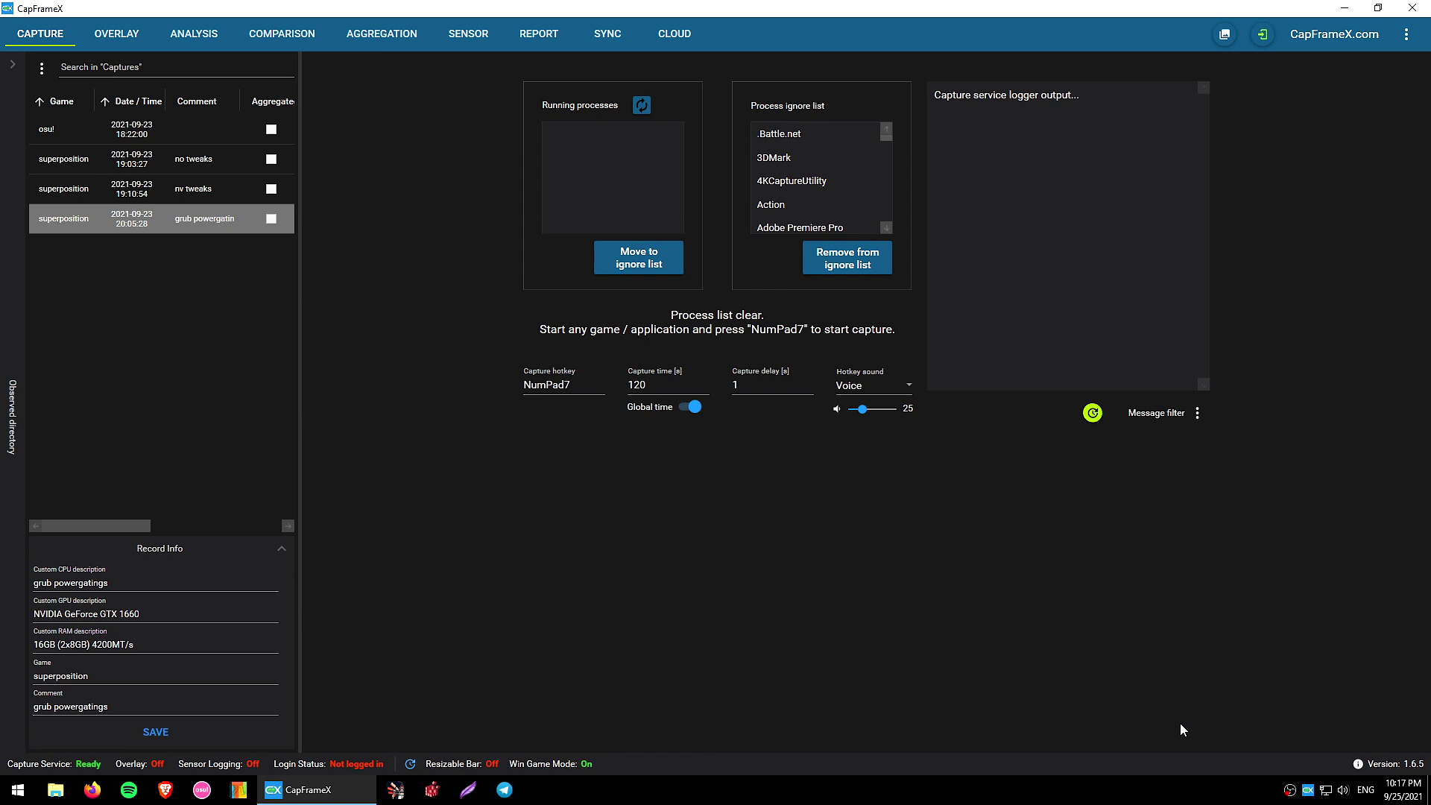
- Look at the saved capture files in the Documents > CapFrameX > Captures folder in File Explorer and close it
click(55, 789)
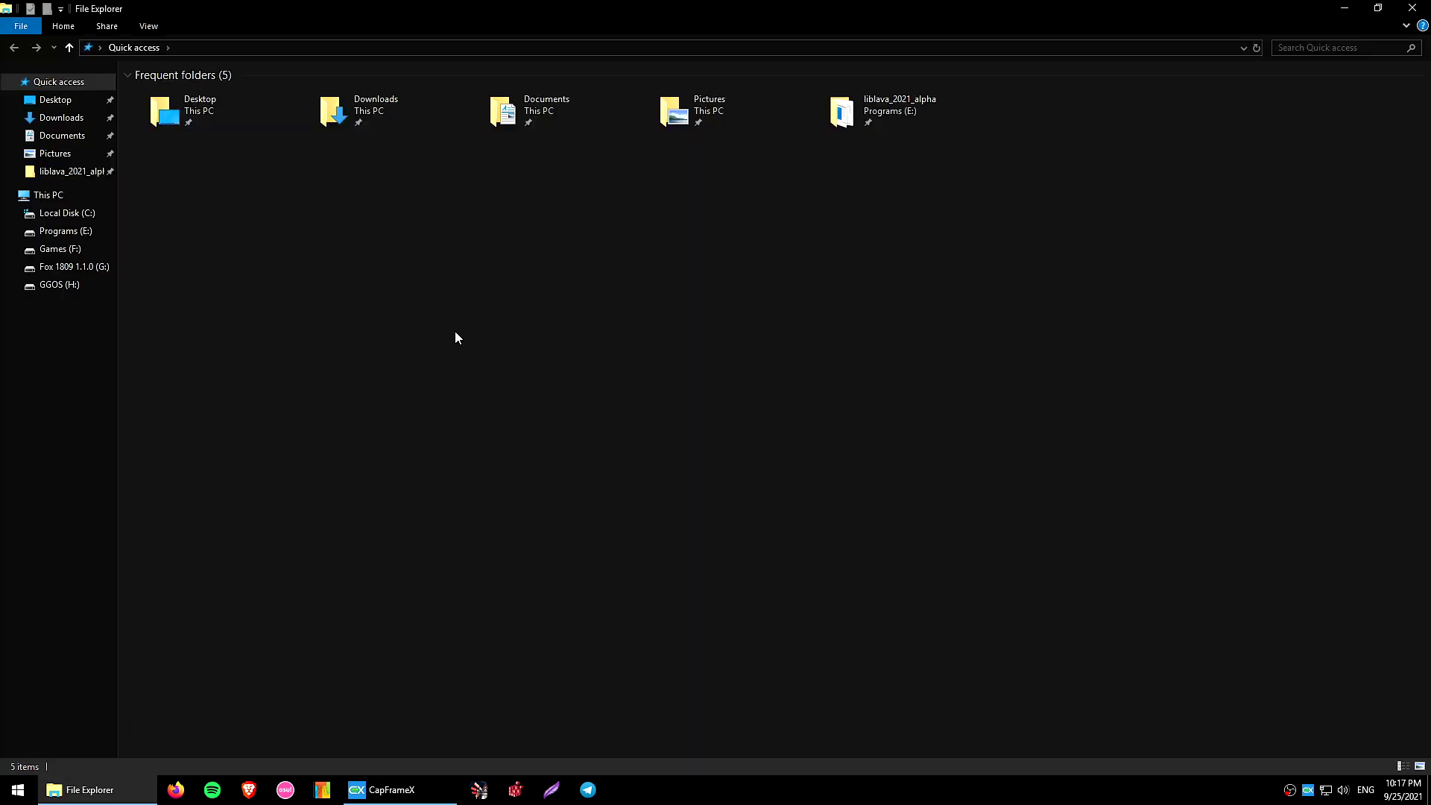
click(64, 136)
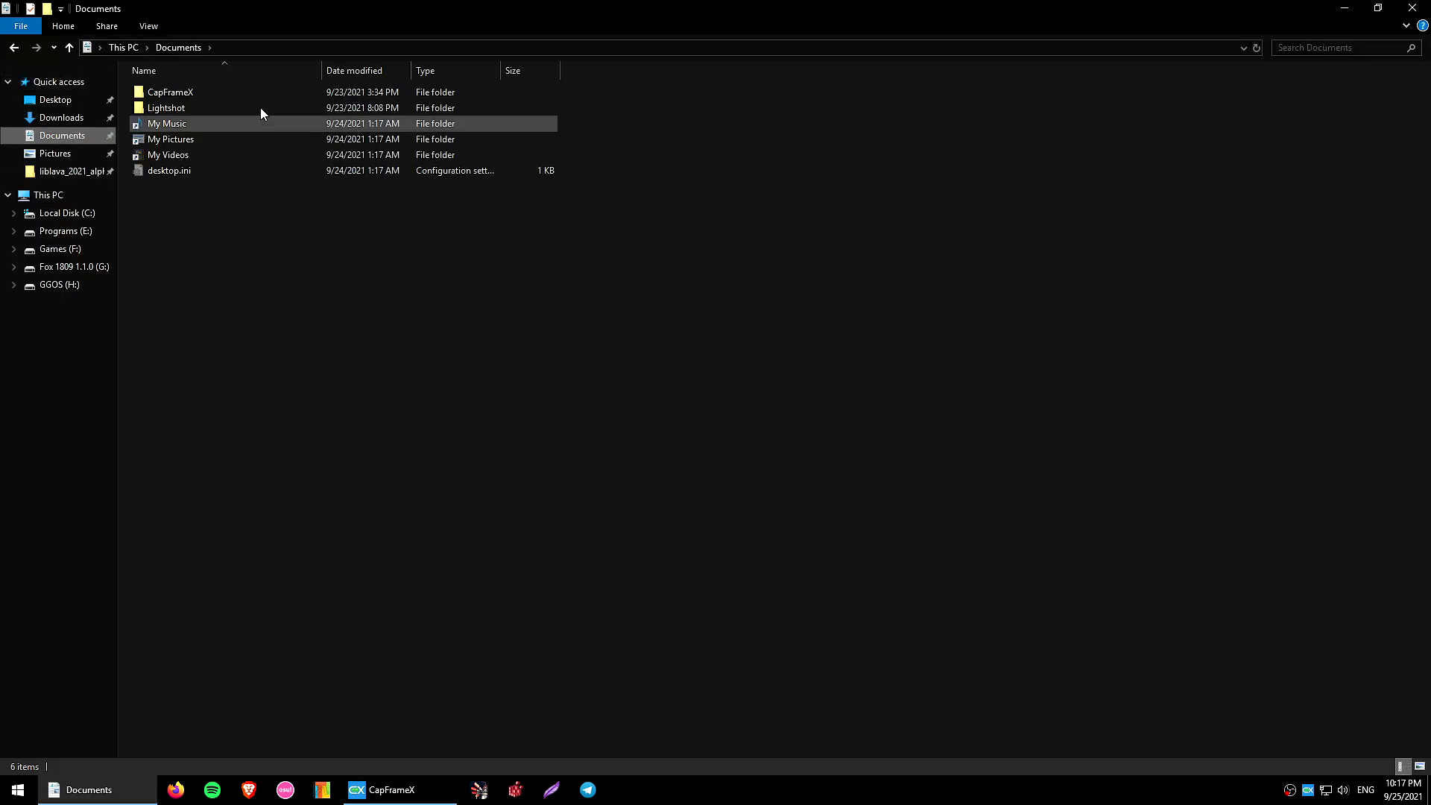
double_click(182, 92)
double_click(173, 94)
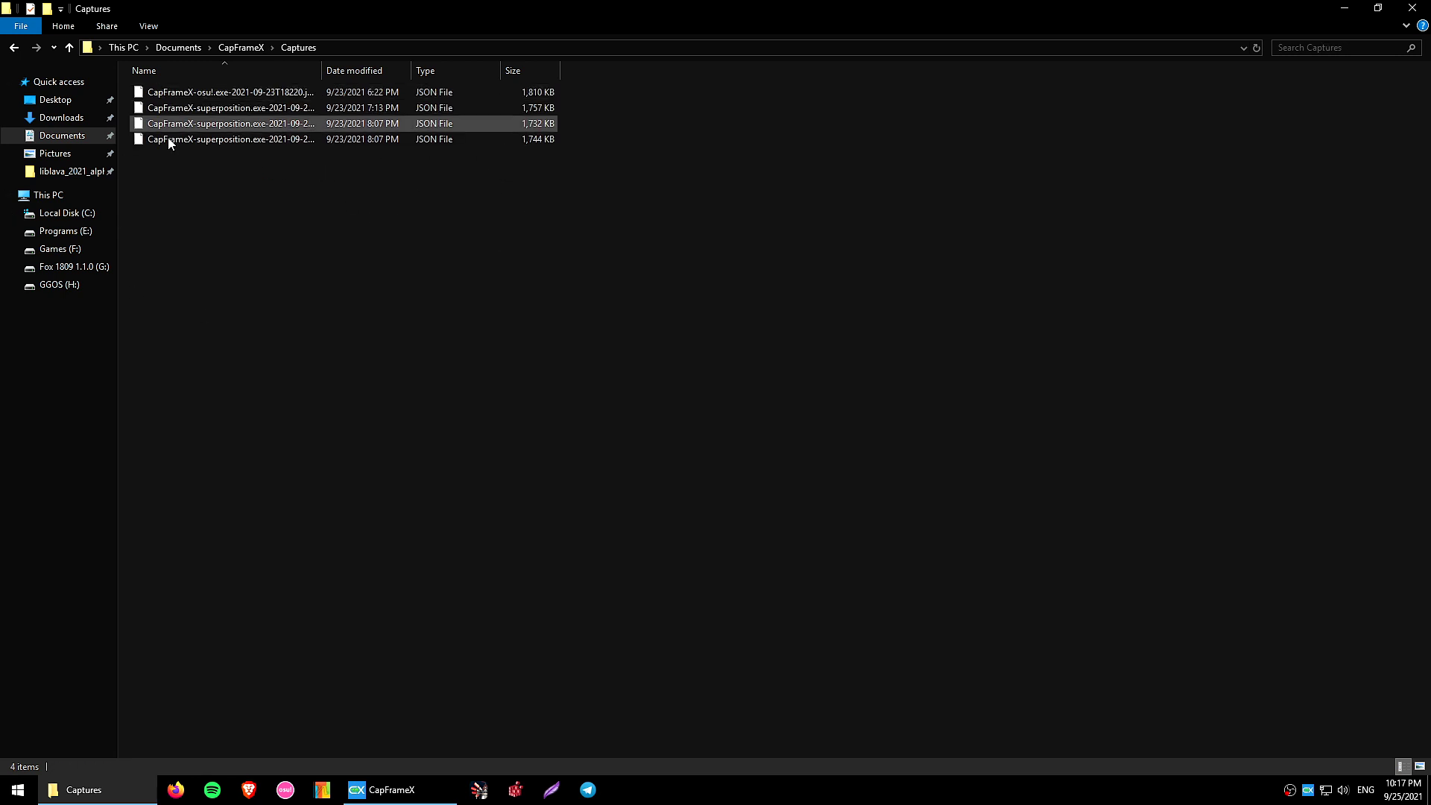
drag(470, 214, 314, 91)
drag(479, 223, 297, 92)
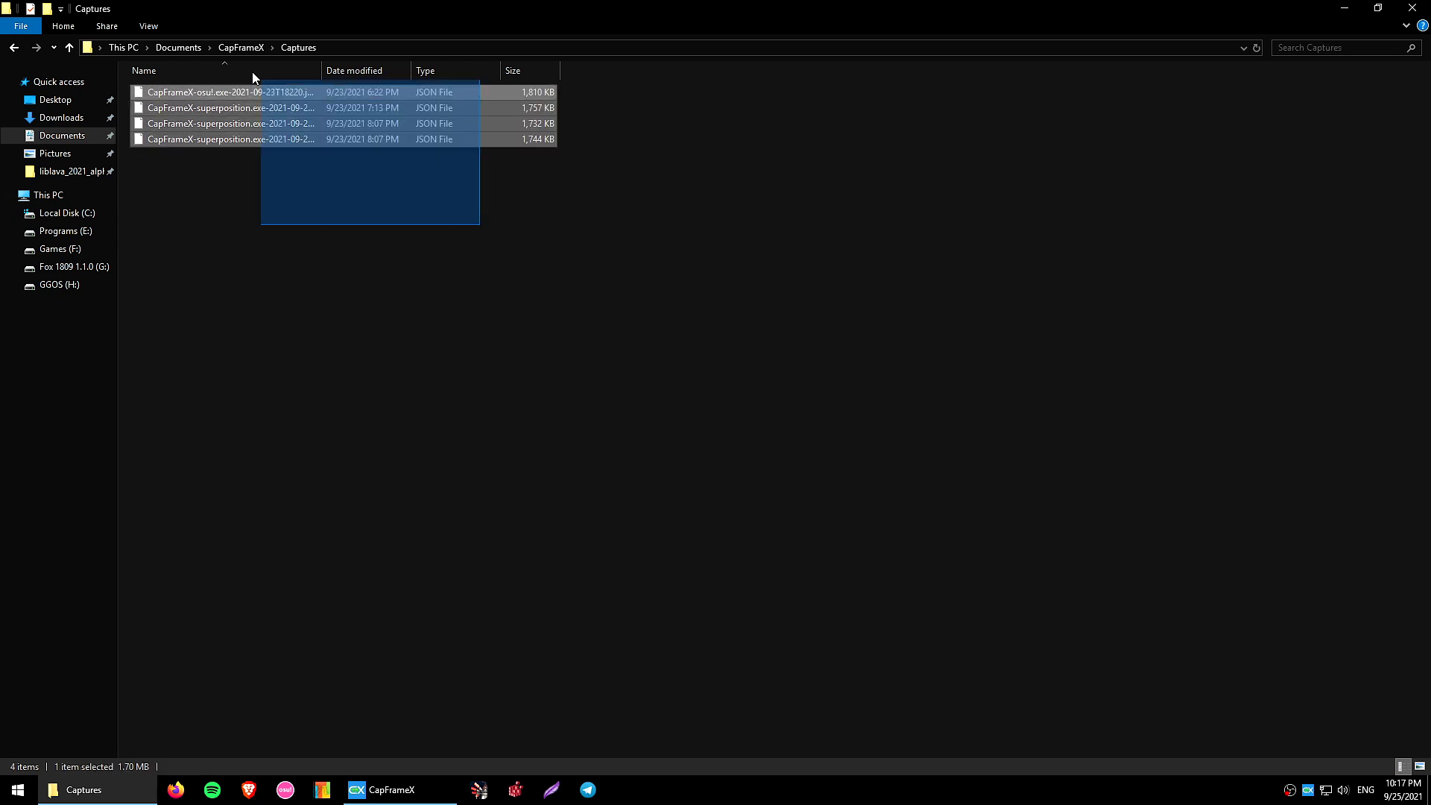
click(323, 194)
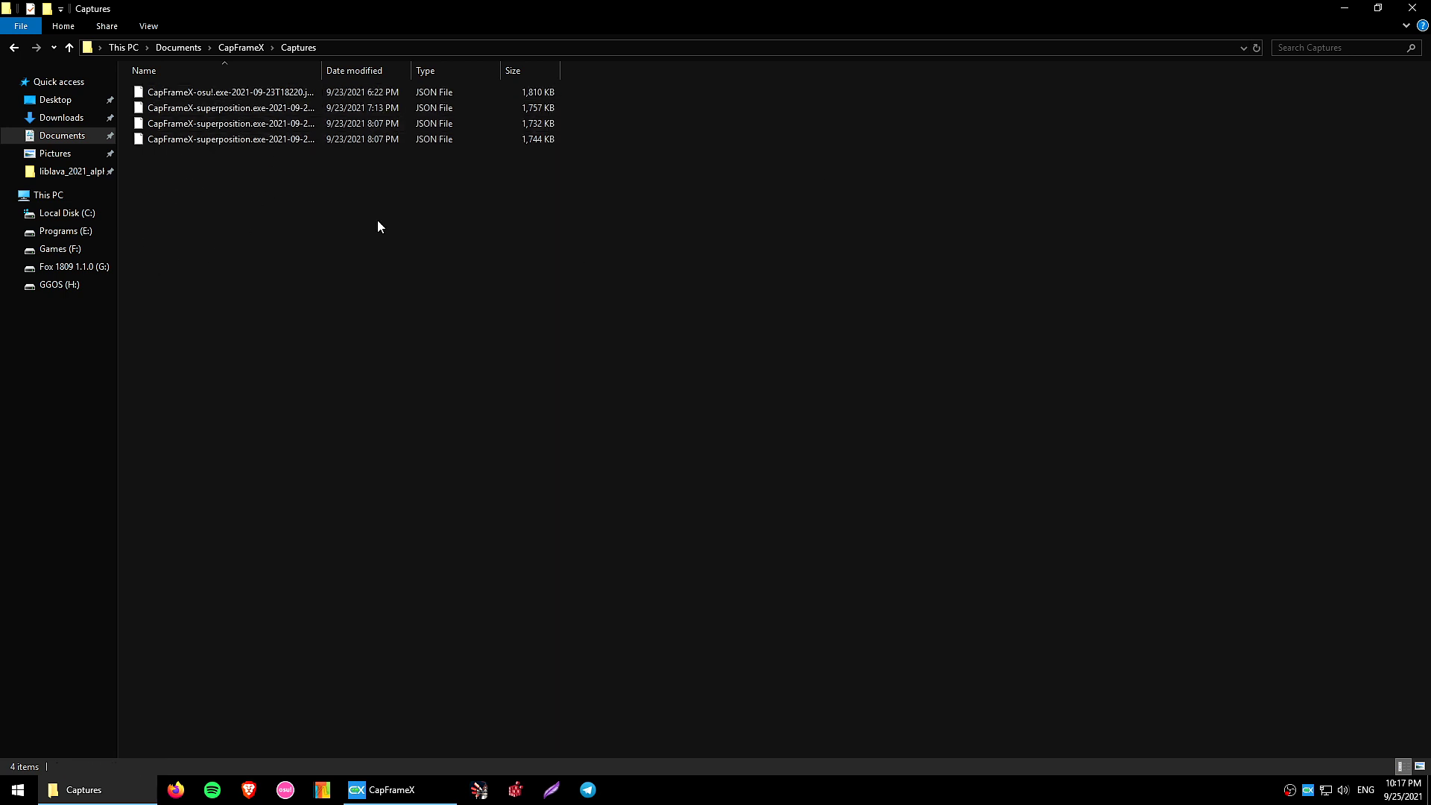
key(alt+F4)
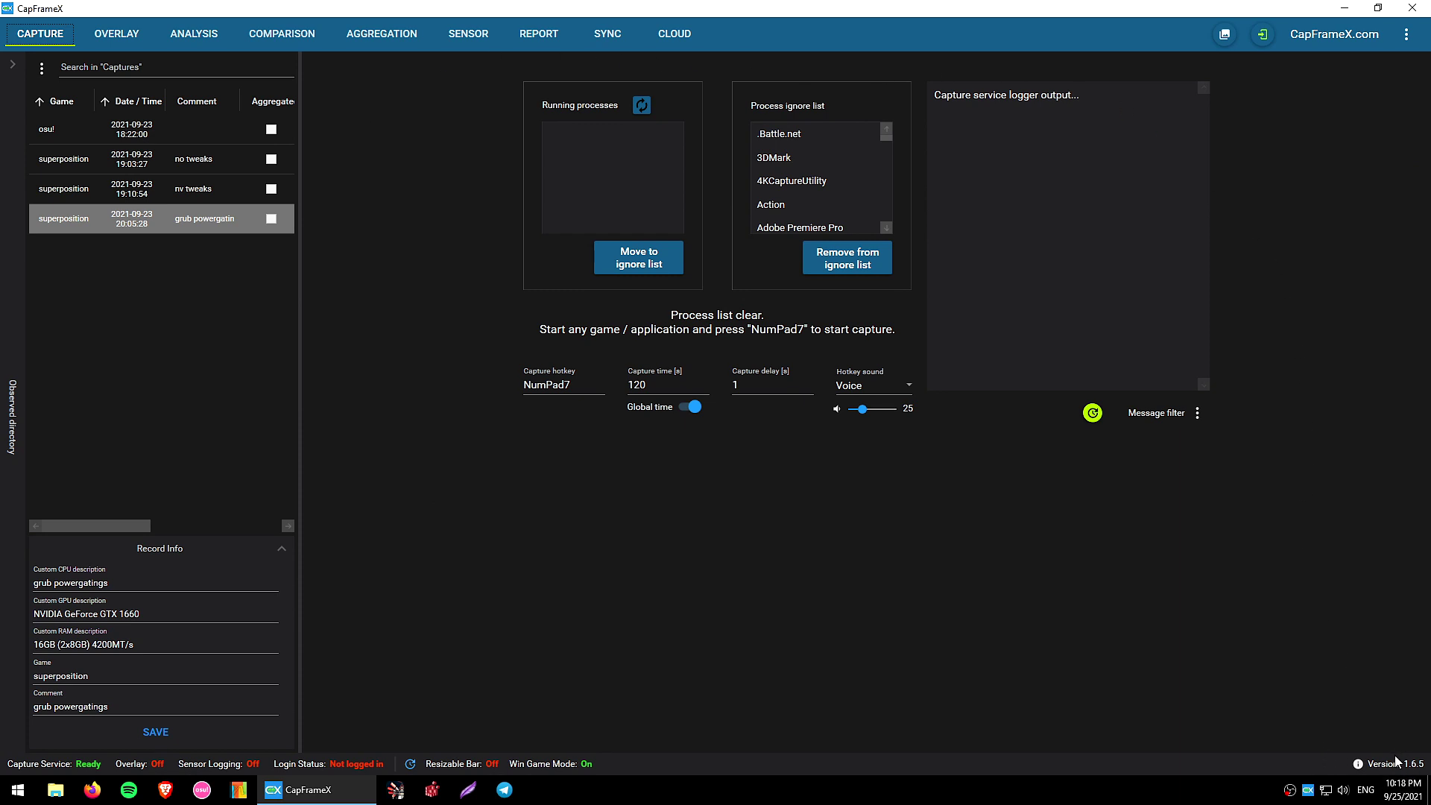
- Review the general options and the app settings for dark mode and starting with Windows
click(1406, 34)
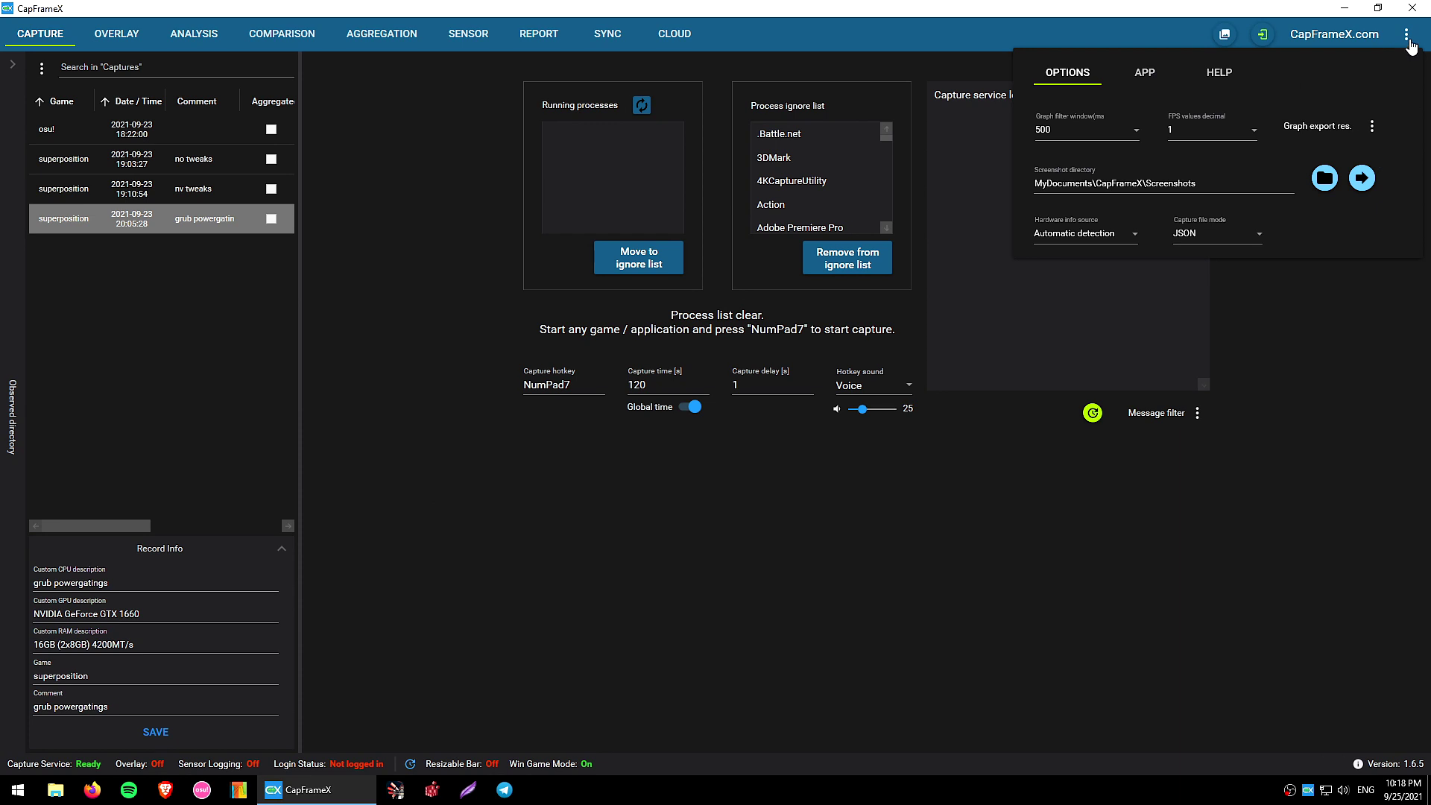
click(1146, 85)
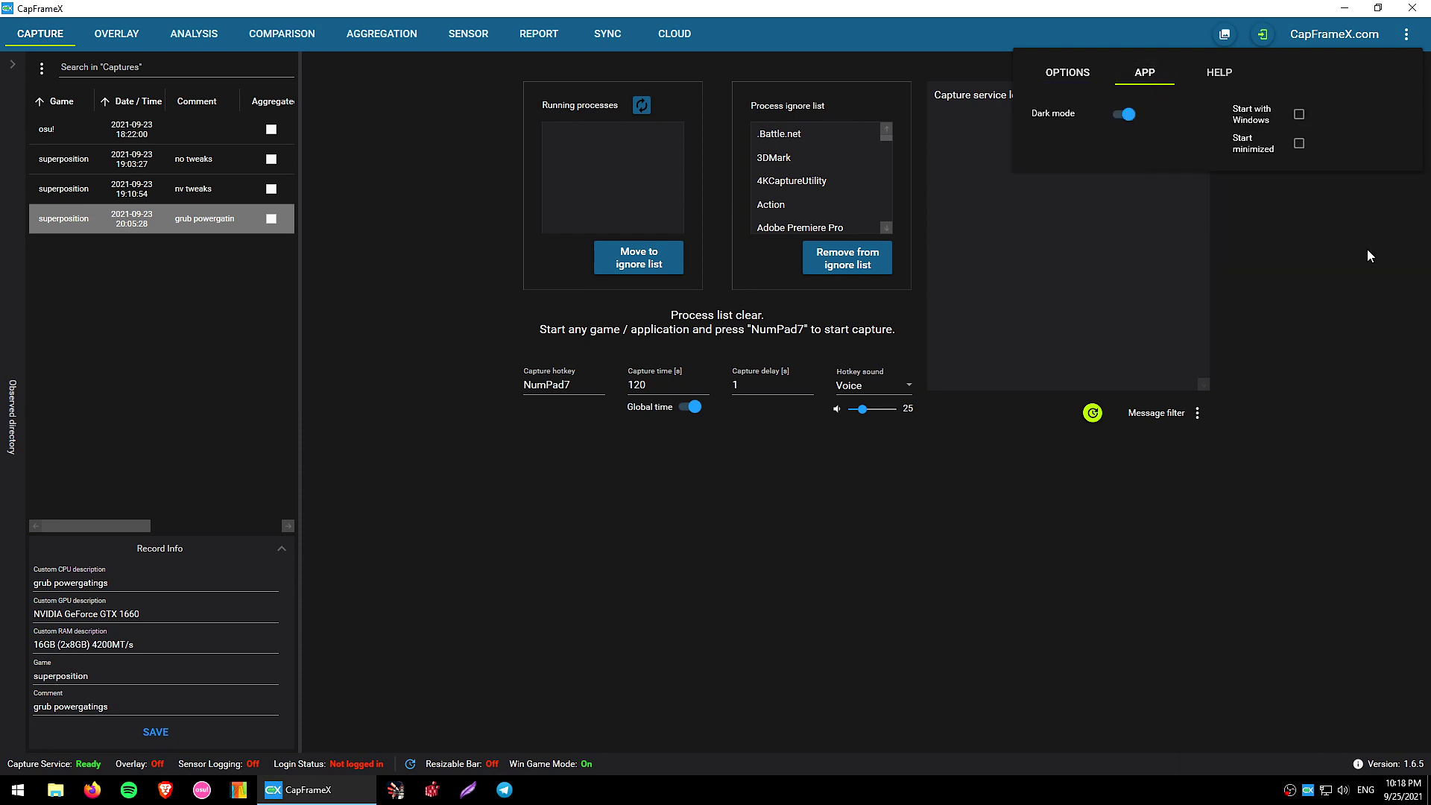
click(1405, 34)
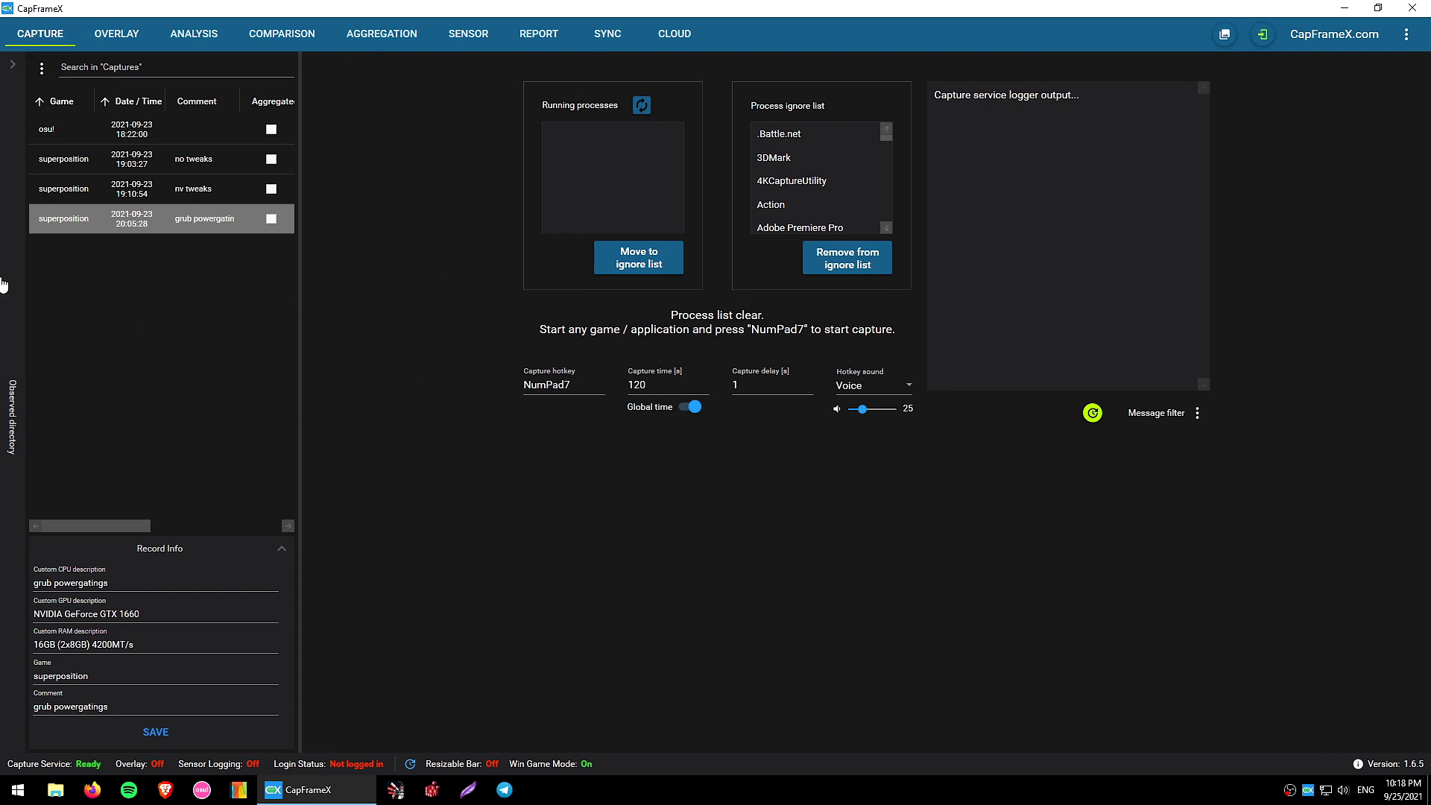
- Select the osu! capture record and set the capture time to 150 seconds
click(194, 131)
click(194, 131)
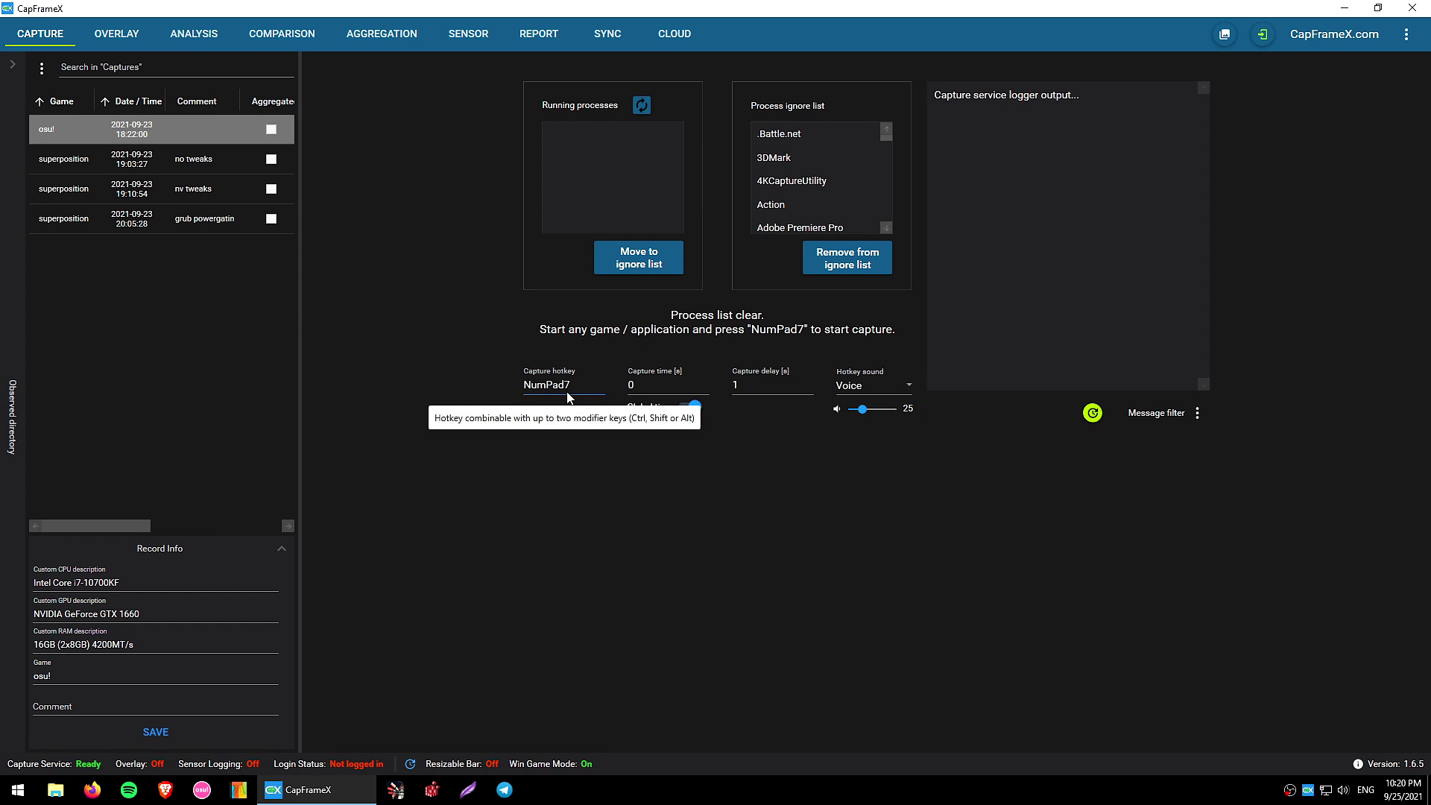
click(667, 381)
key(BackSpace)
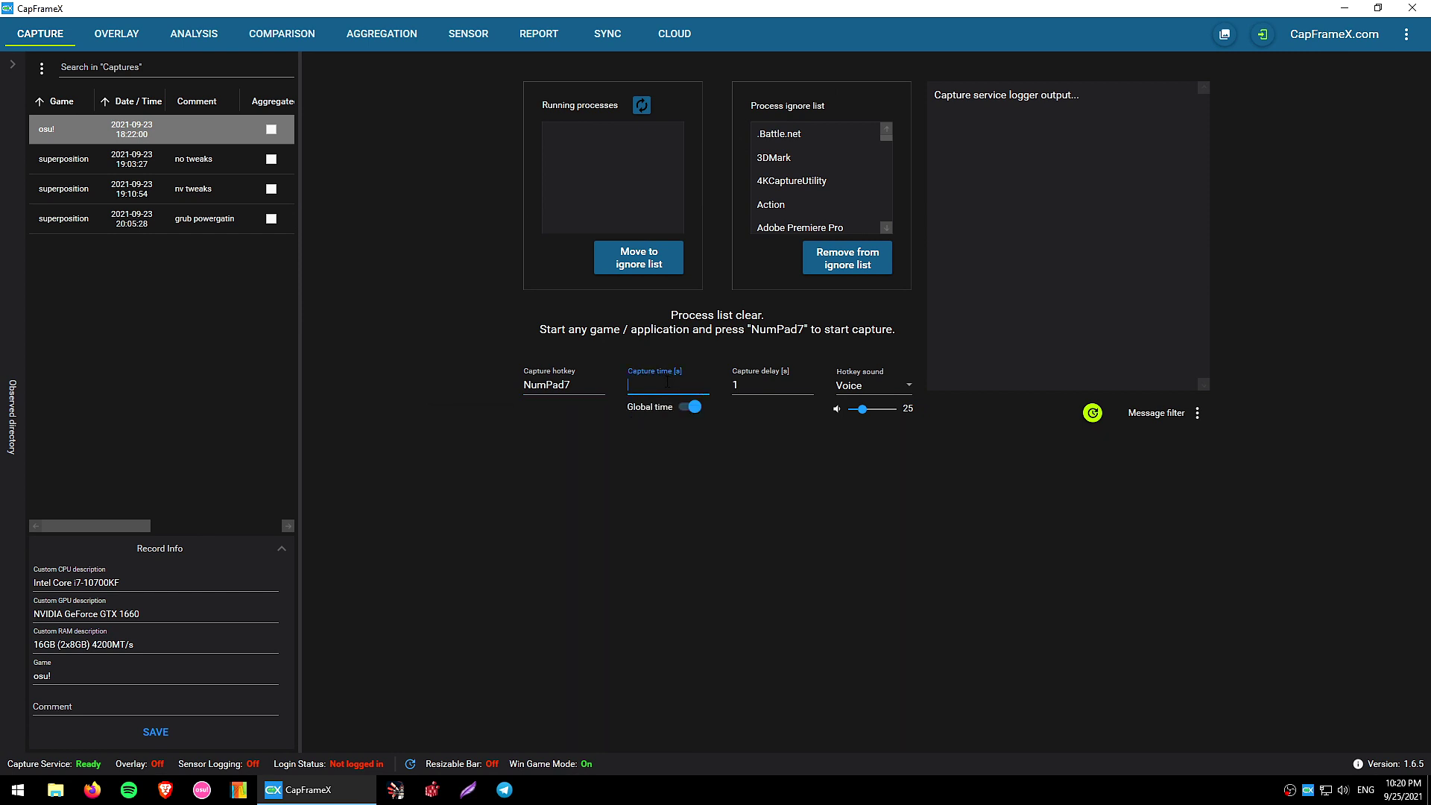
text(150)
key(Tab)
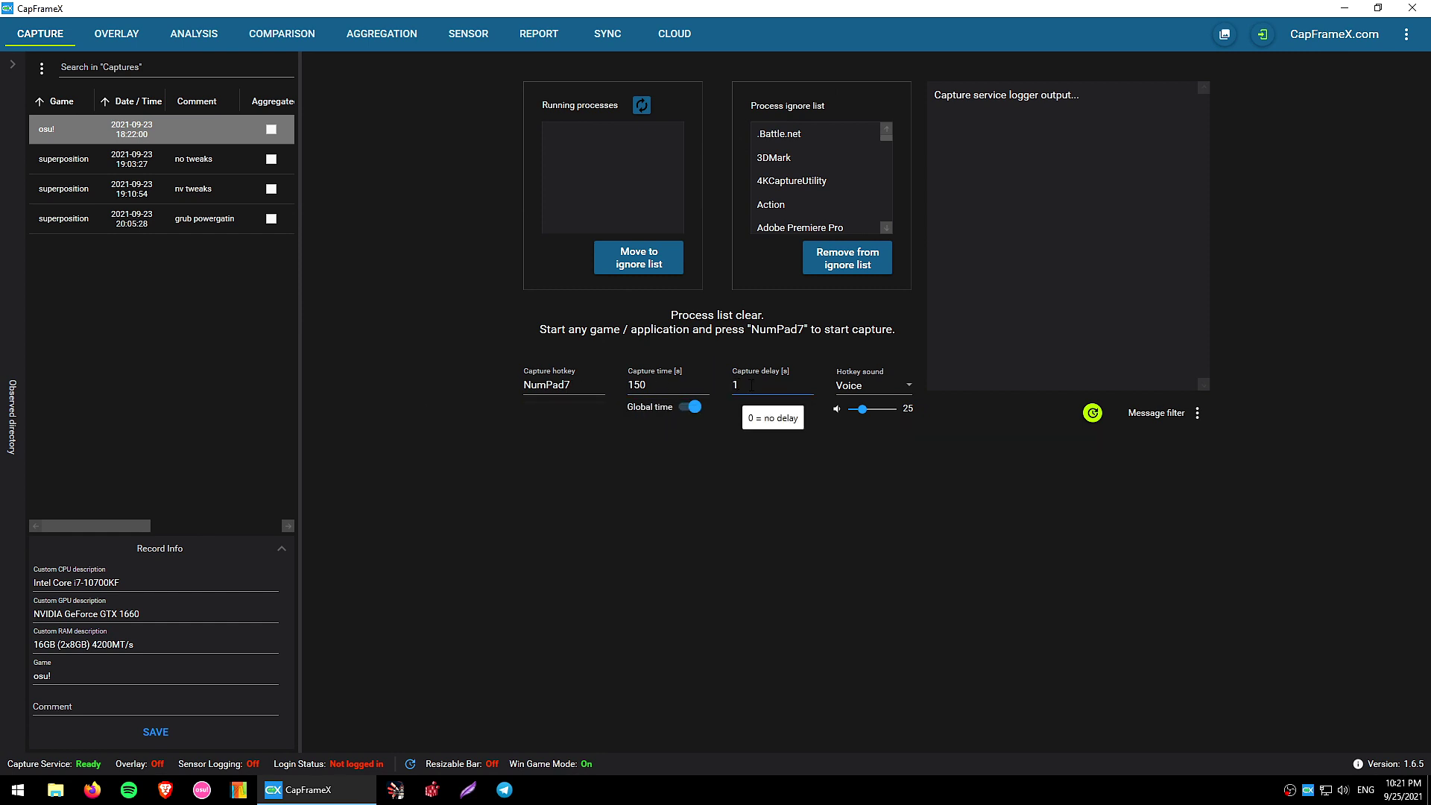
- Set the capture delay to 5 seconds
click(752, 385)
key(BackSpace)
text(5)
key(Return)
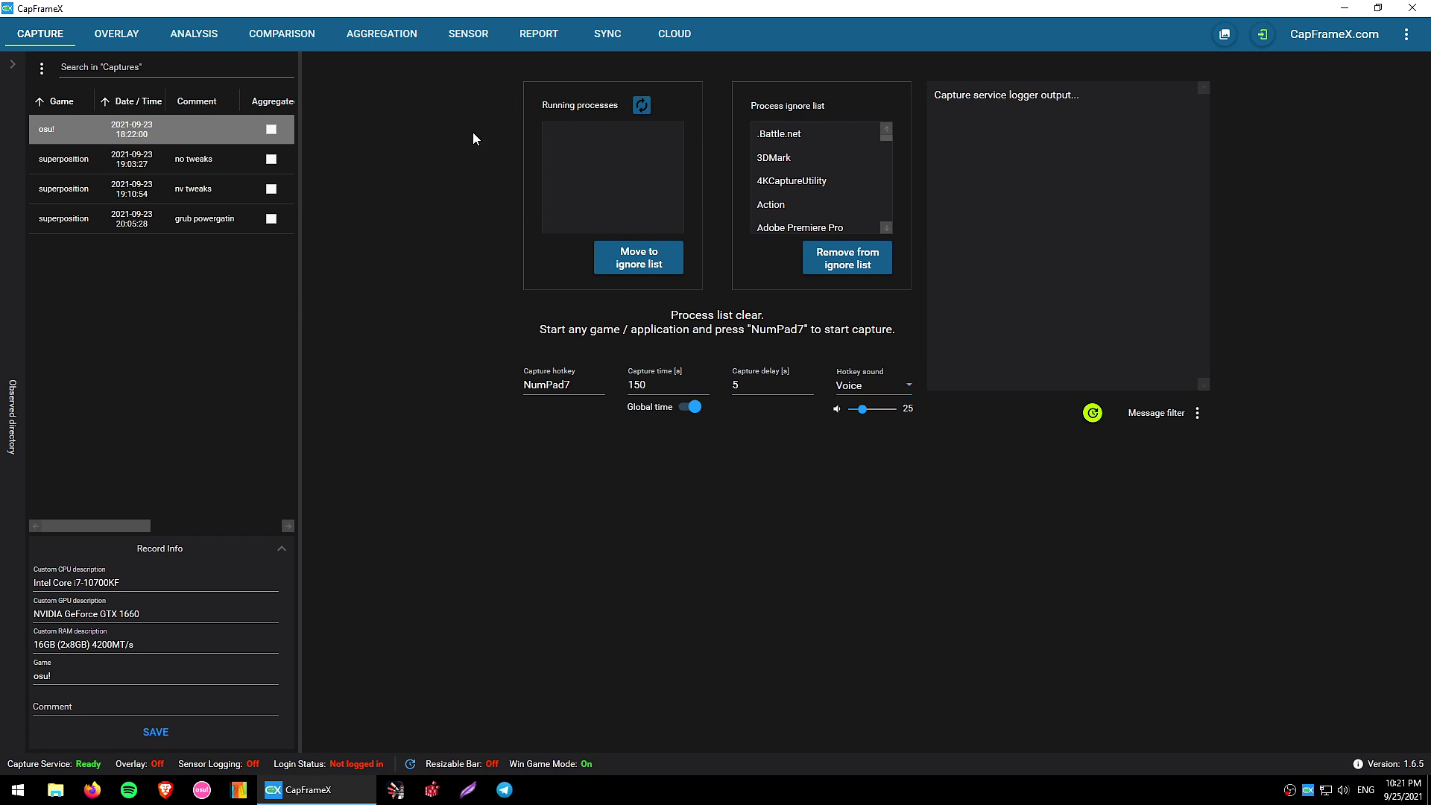
- Set the hotkey sound to None and trigger a test capture with the capture hotkey
click(873, 387)
click(870, 406)
key(KP_7)
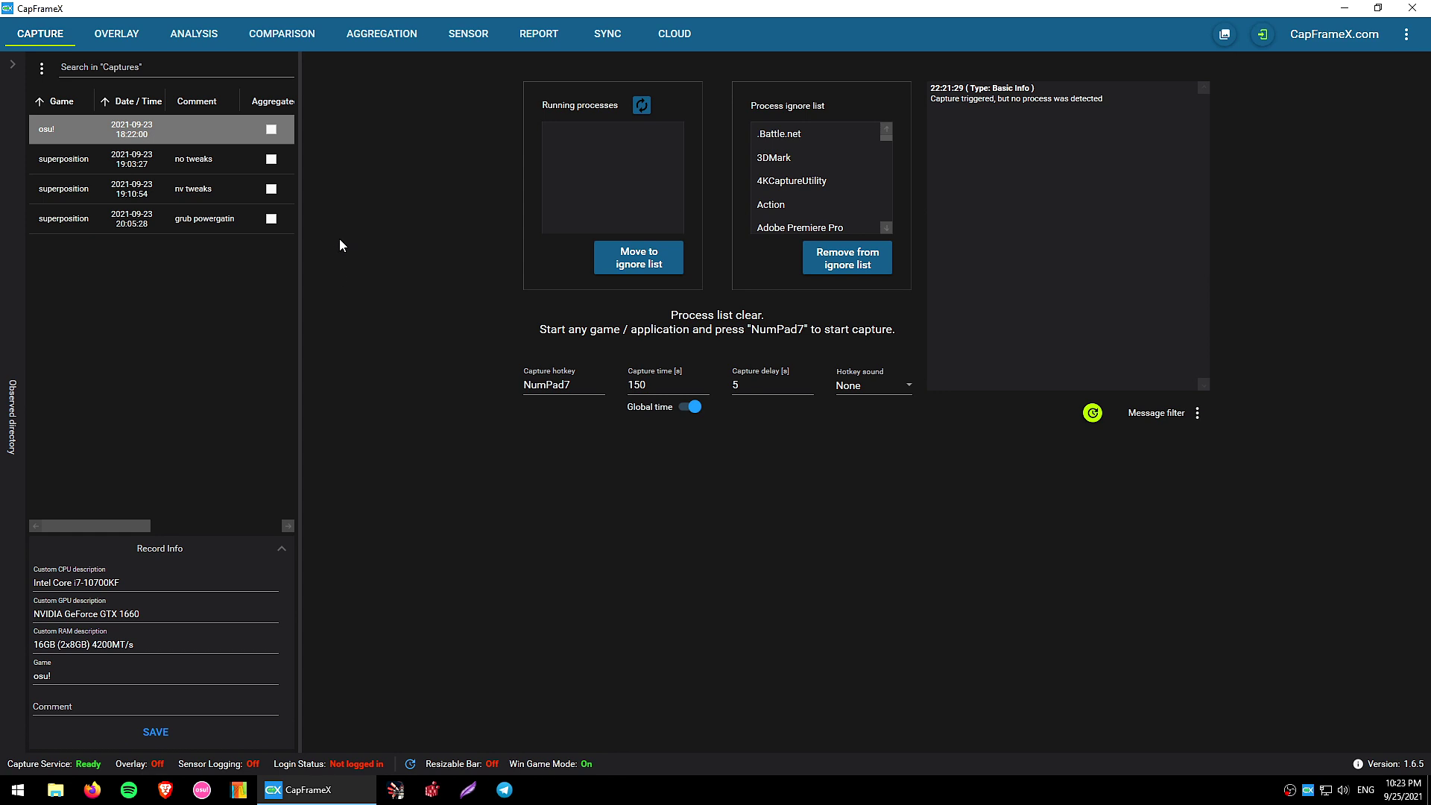
- Look through the overlay items and the OSD options, and open the sensor settings
click(125, 39)
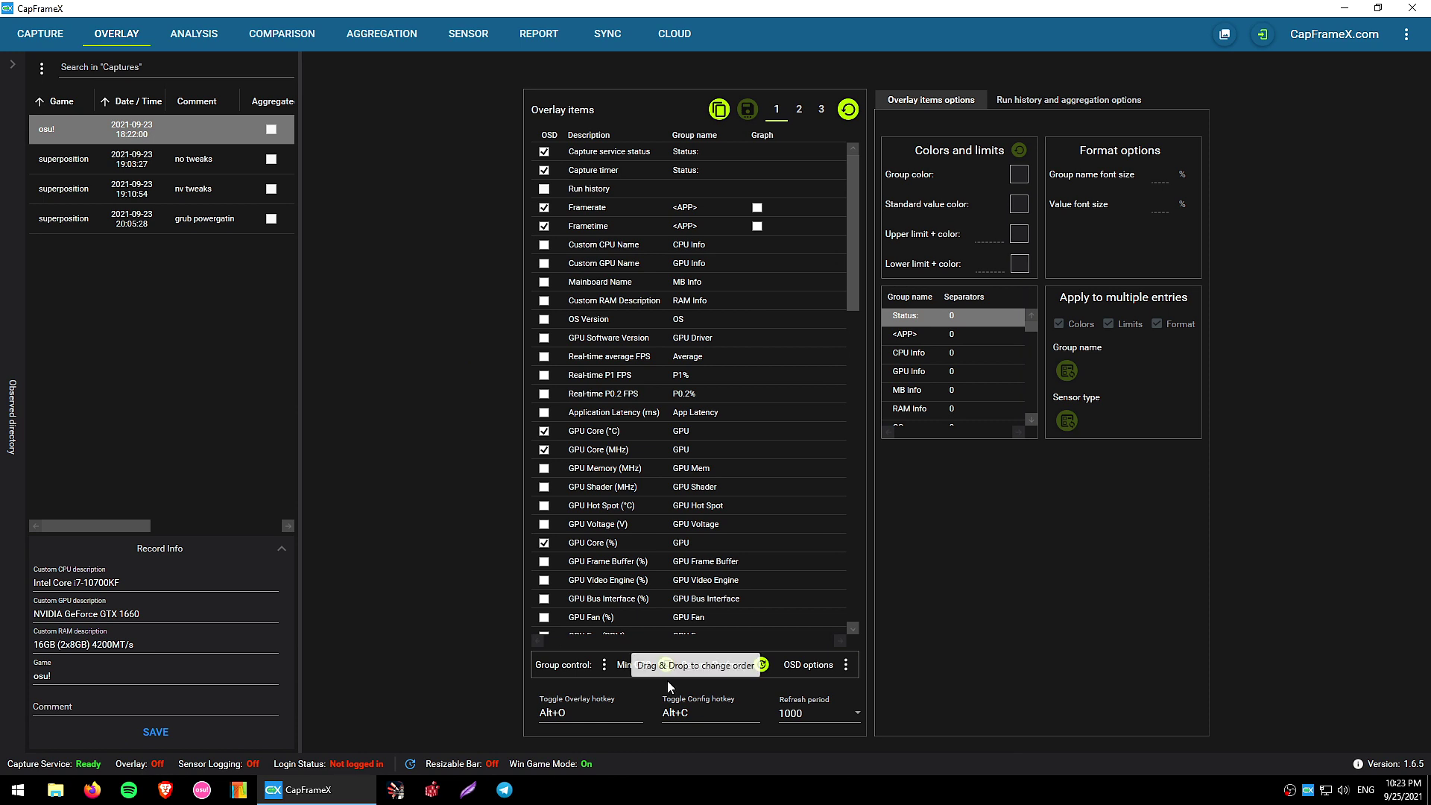
click(845, 664)
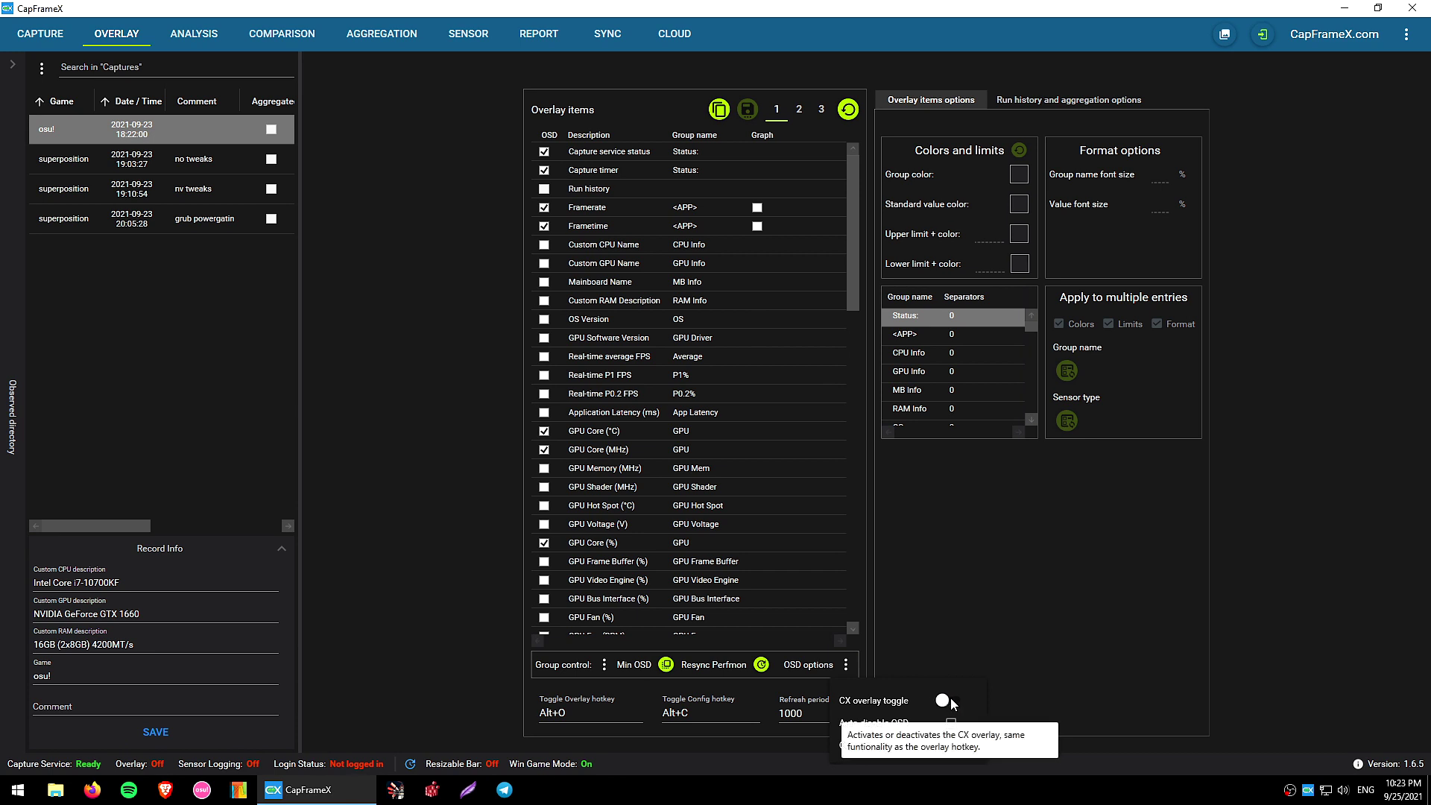
click(493, 56)
click(475, 35)
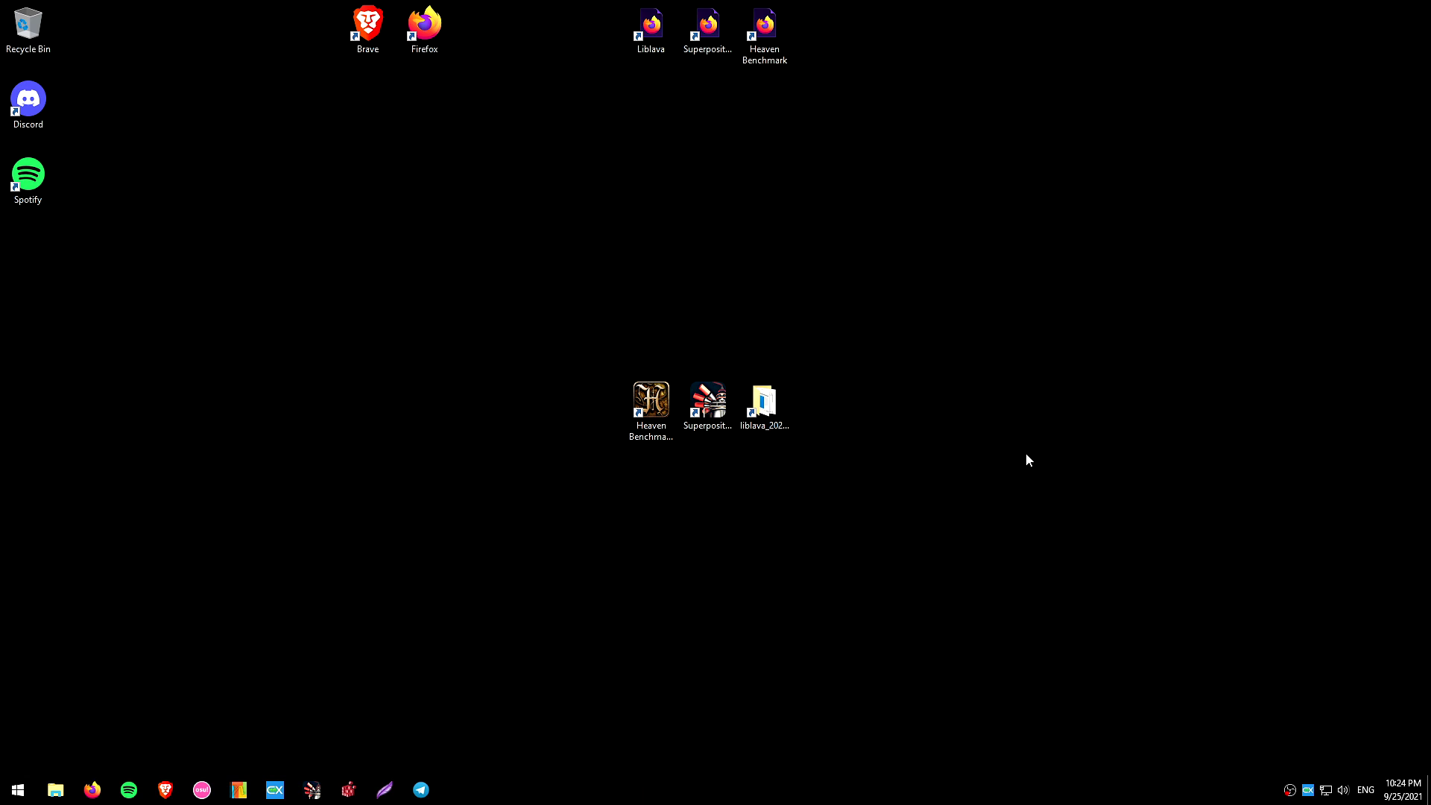
click(649, 404)
click(711, 410)
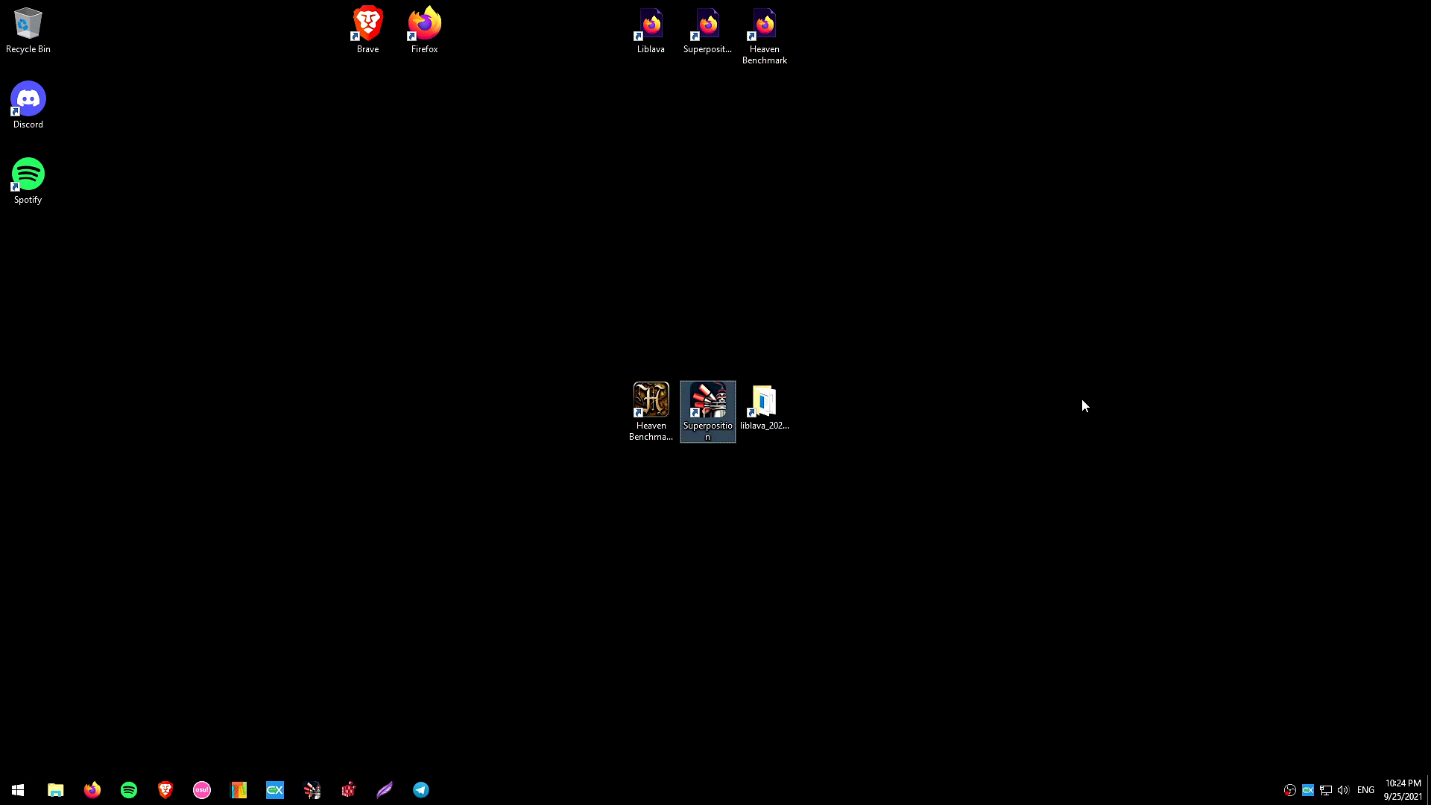
click(786, 406)
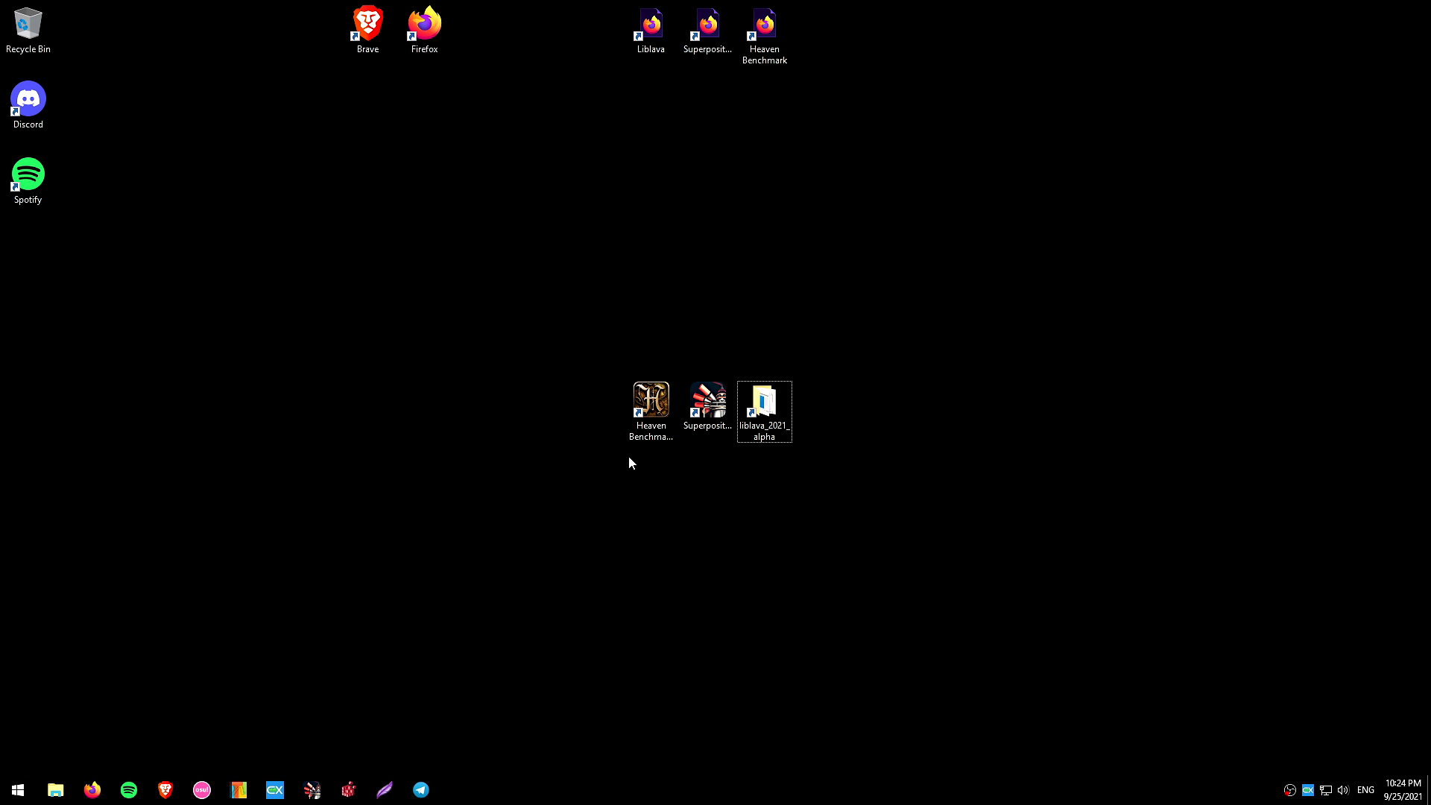
drag(544, 462, 837, 380)
drag(947, 538, 581, 366)
drag(845, 482, 993, 425)
right_click(919, 309)
click(977, 358)
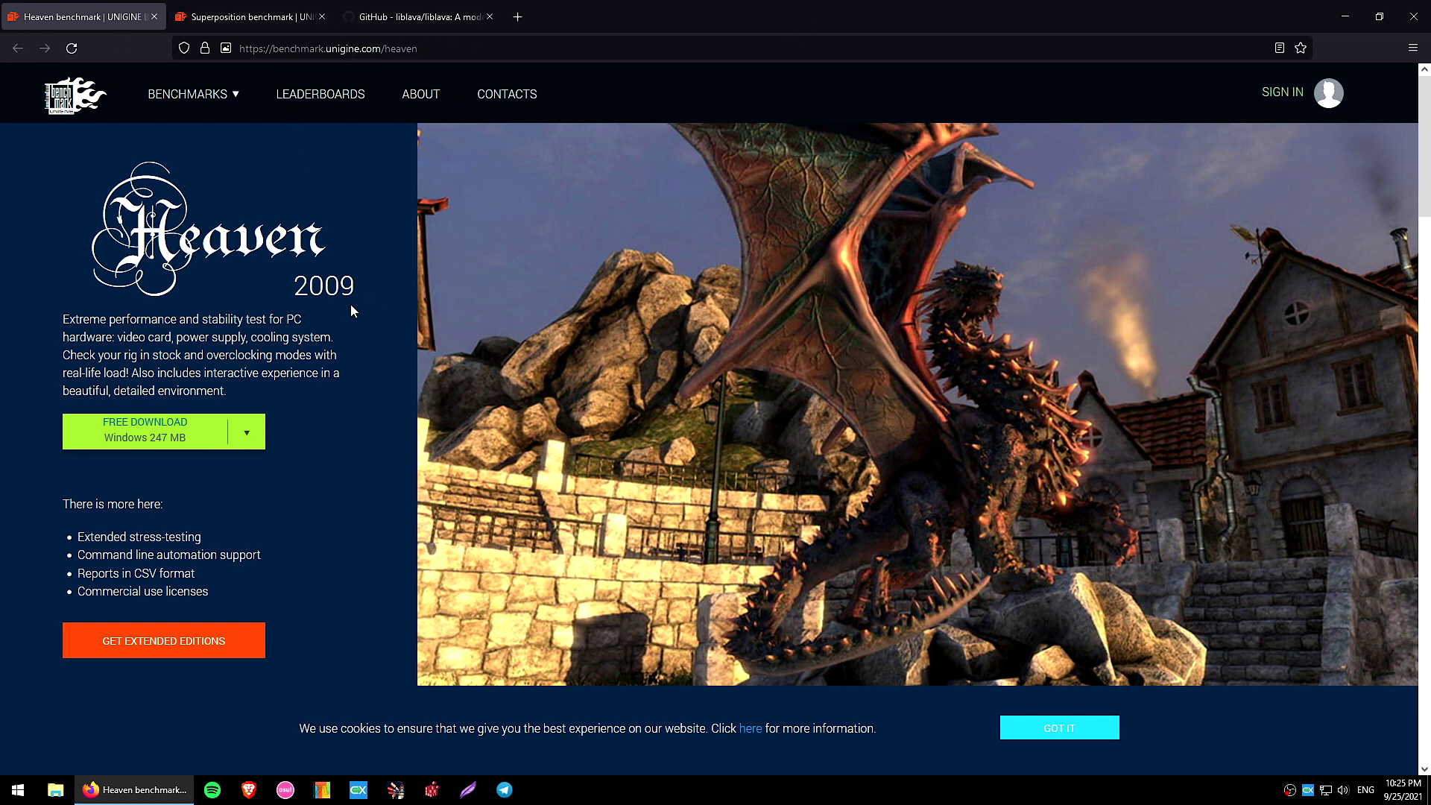
- Check the download options on the Heaven benchmark page and switch to the Superposition benchmark page
click(245, 432)
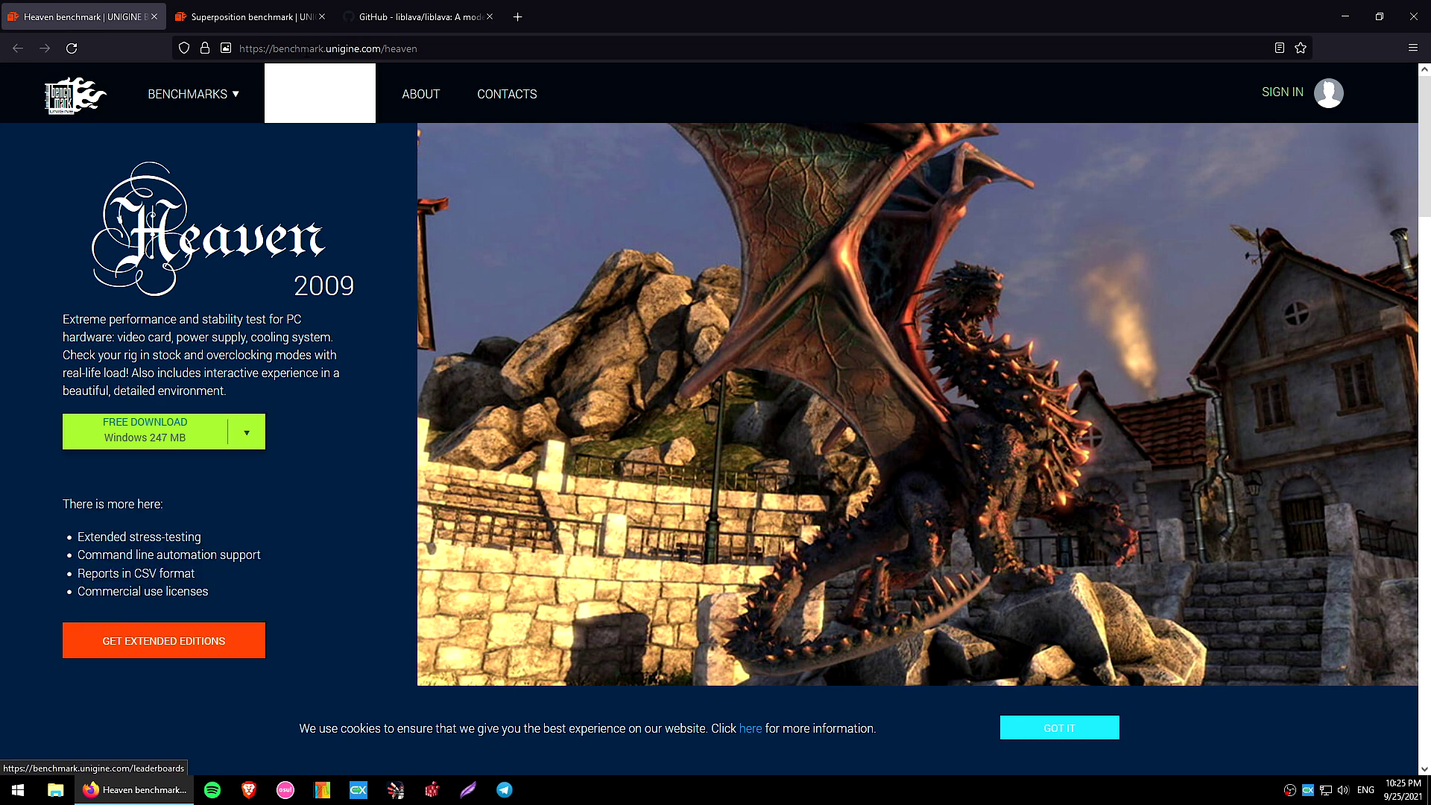
key(ctrl+Tab)
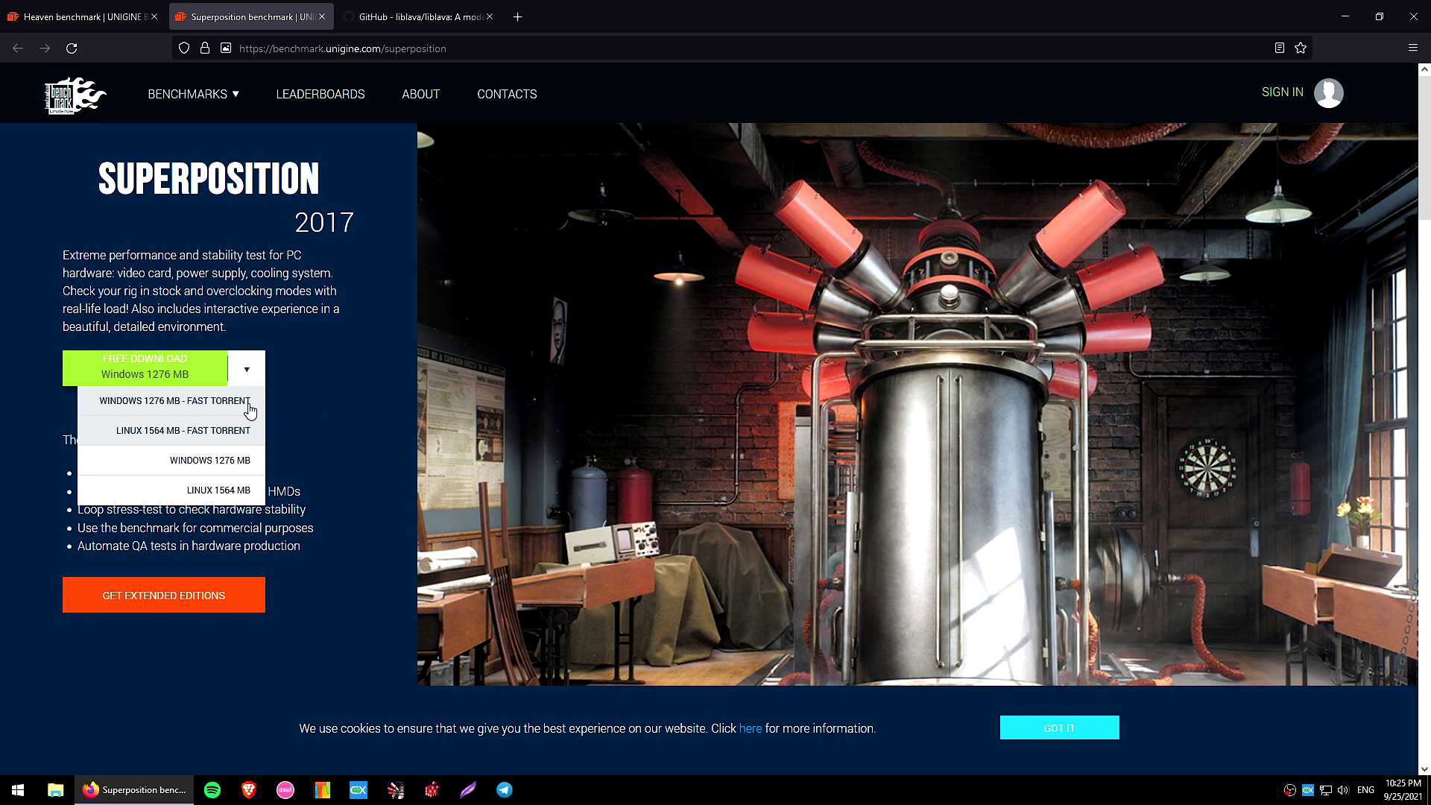
- Open the 2021 alpha release of liblava on GitHub and follow its download link
click(481, 18)
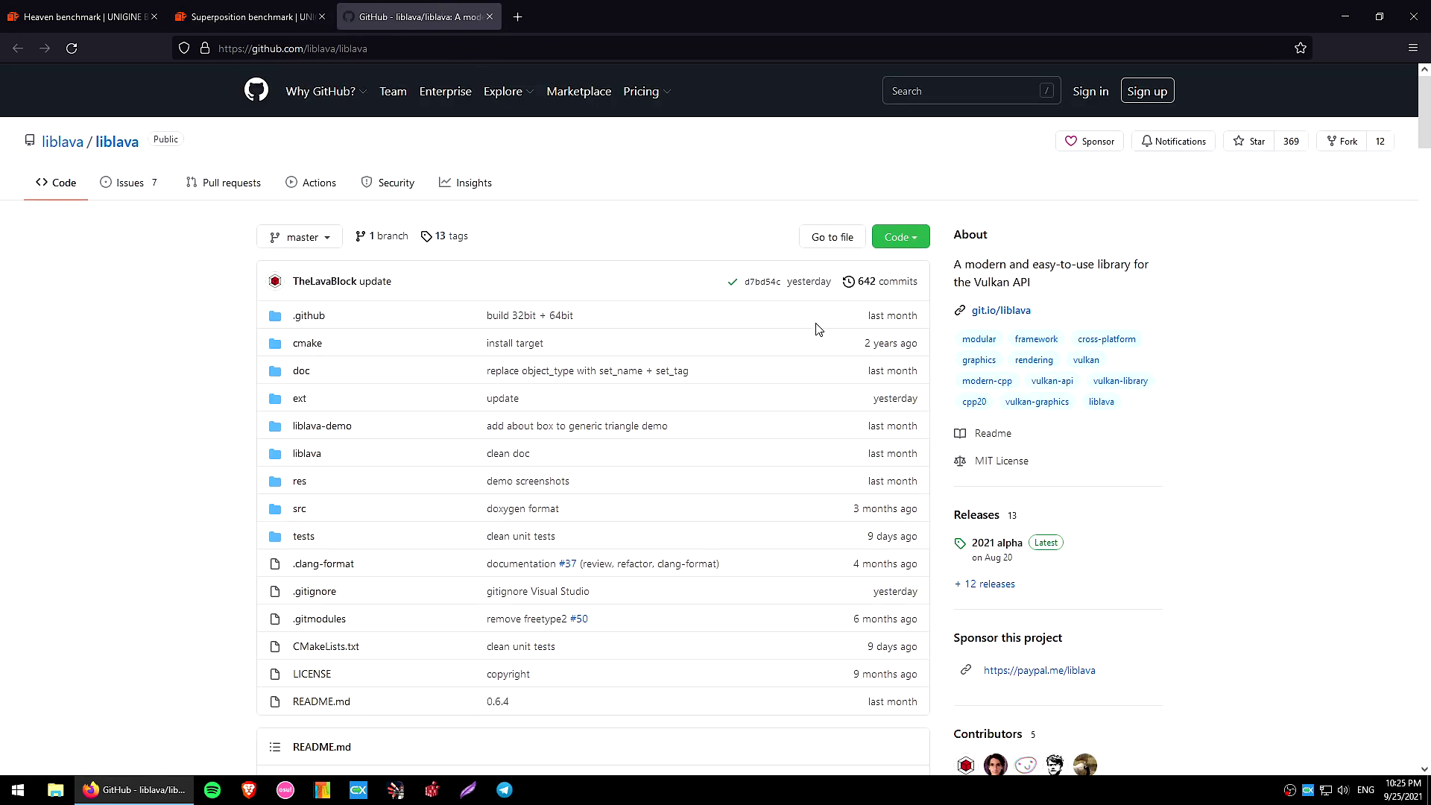
click(997, 543)
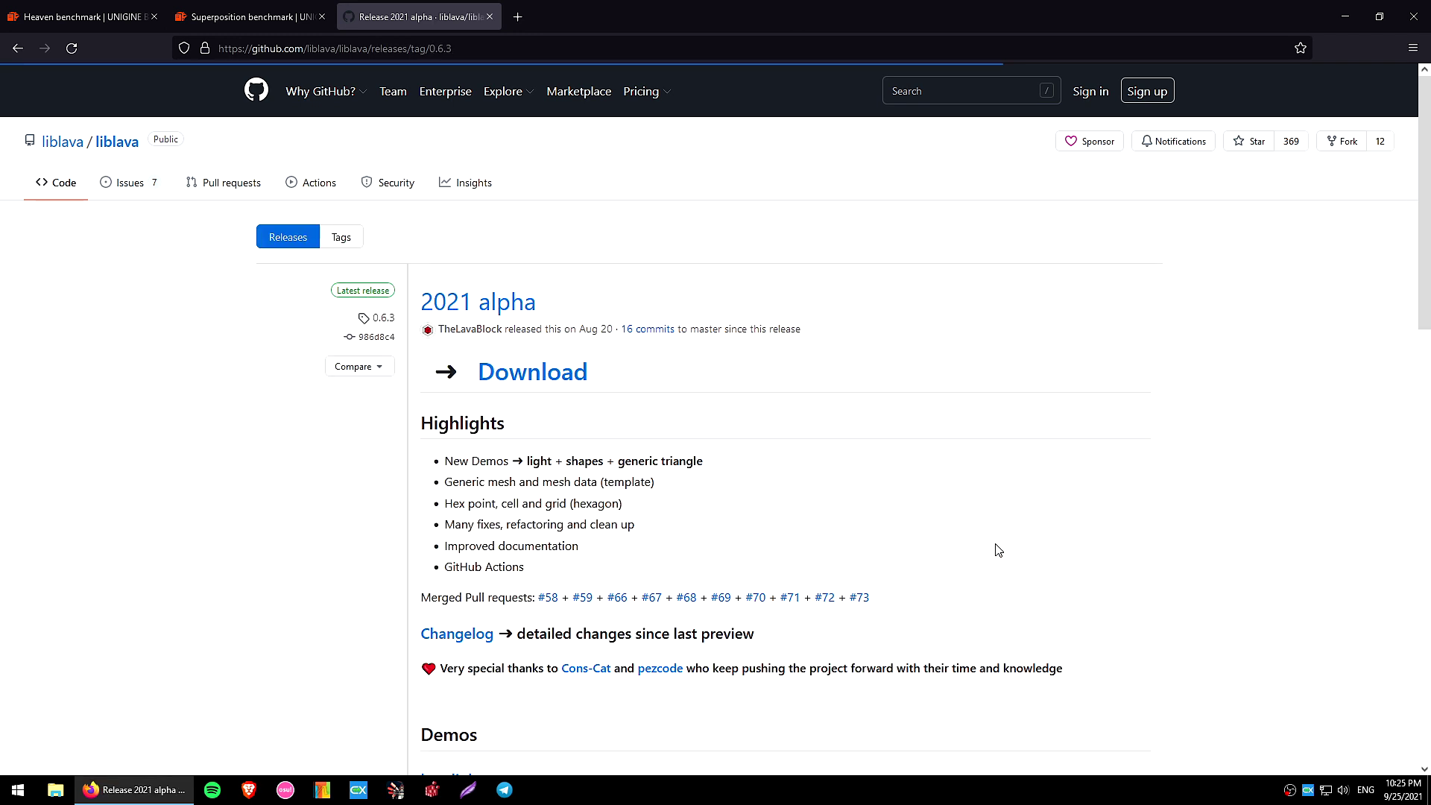
click(547, 376)
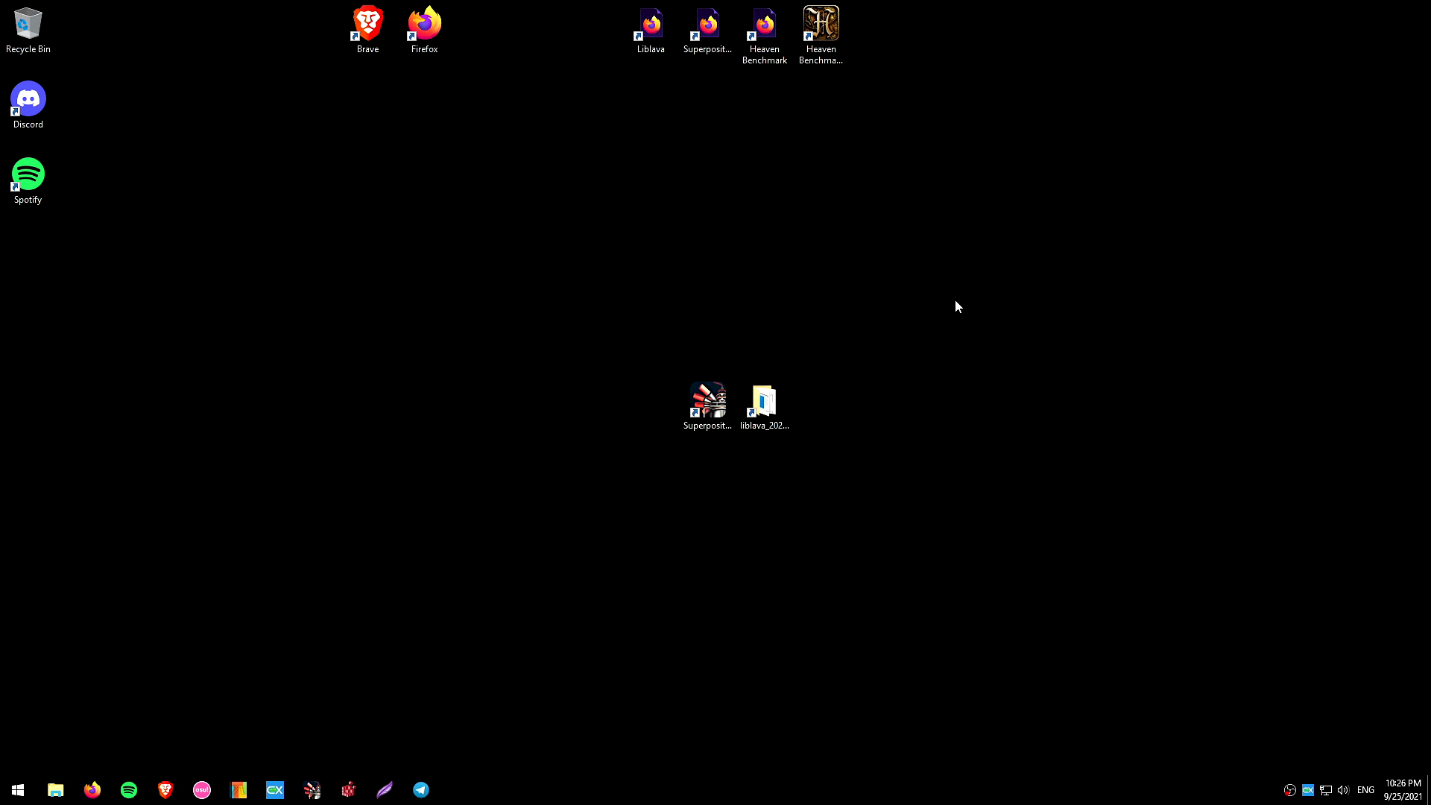
- Launch lava-triangle.exe from the liblava_2021_alpha folder on the desktop and close the folder window
double_click(763, 409)
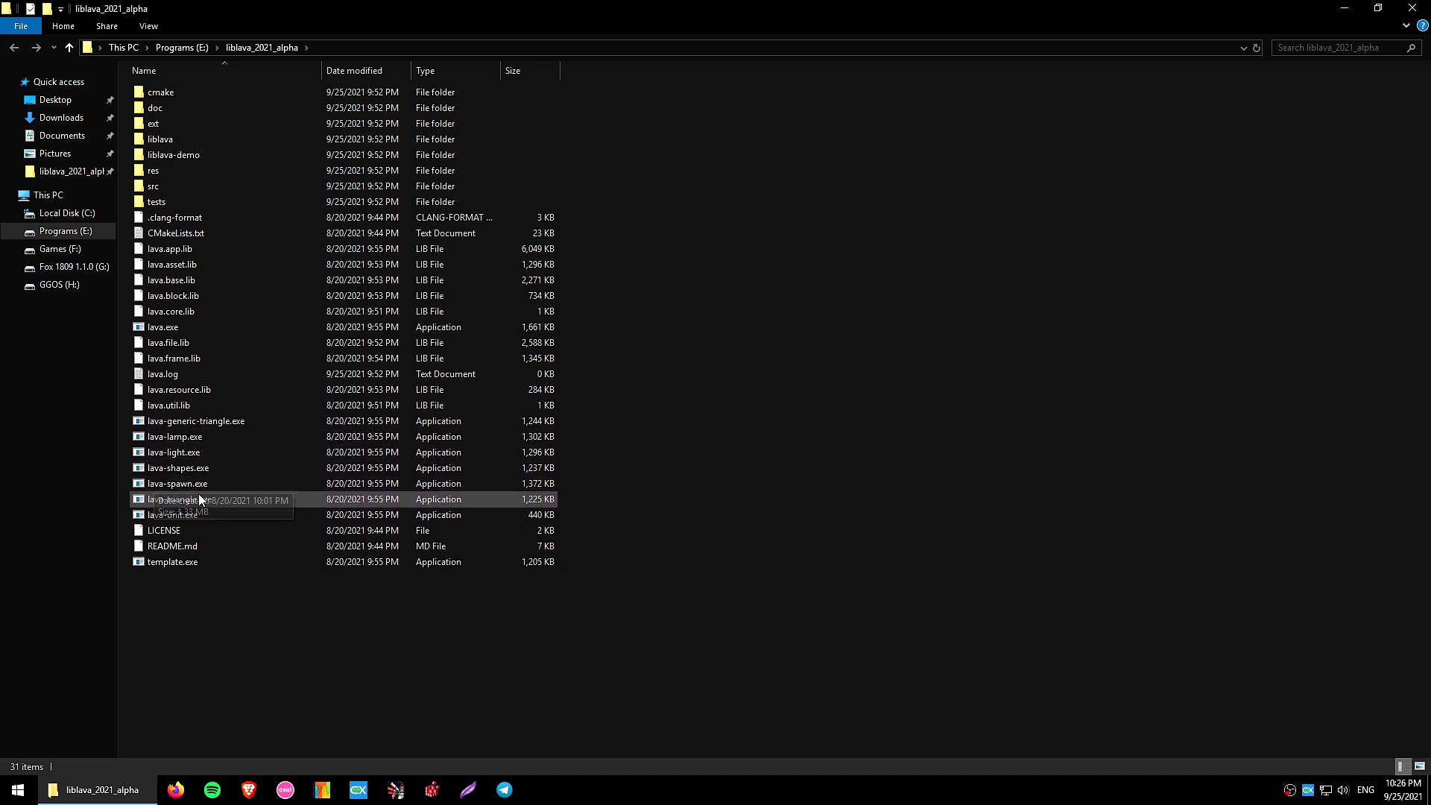
double_click(190, 499)
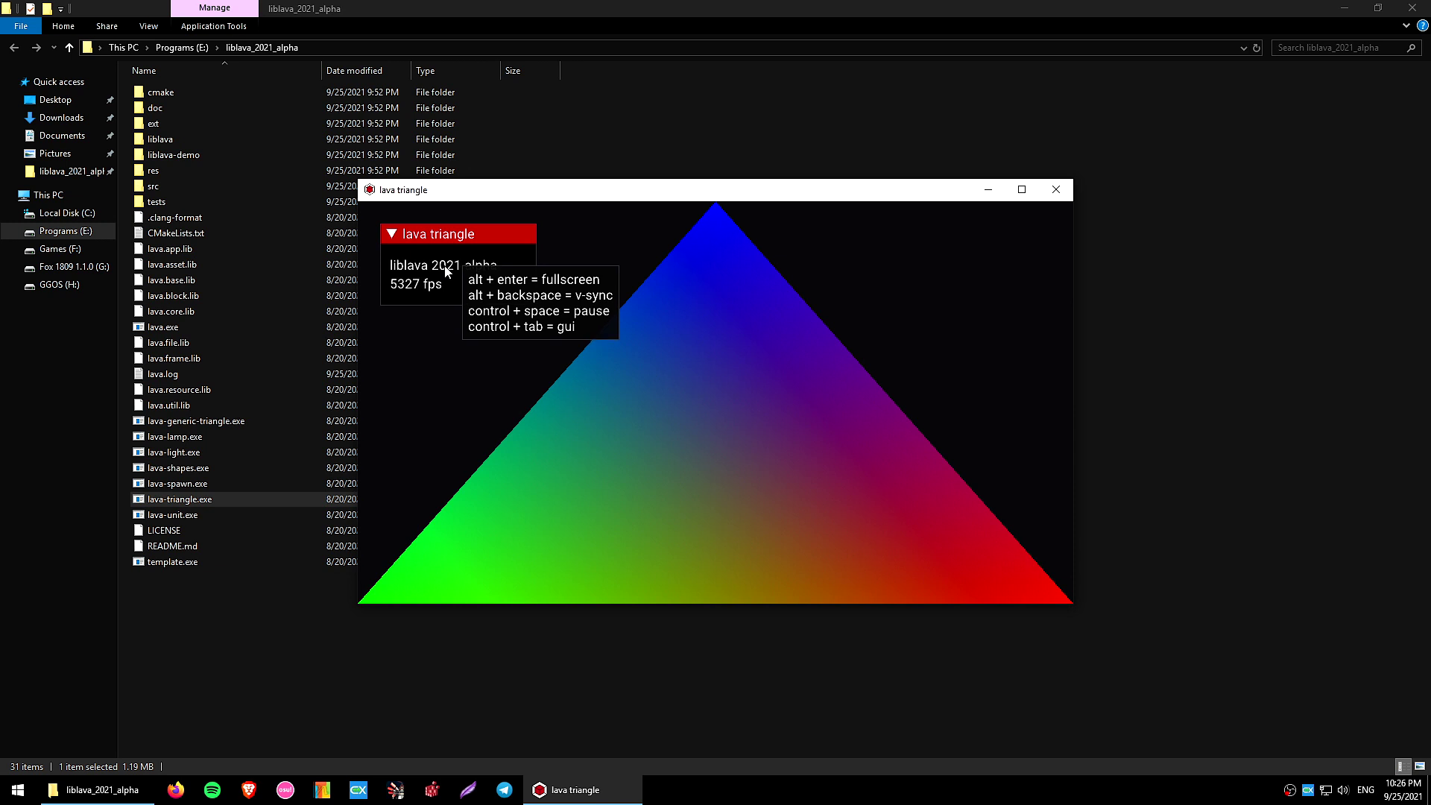
click(1413, 7)
mouse_move(434, 266)
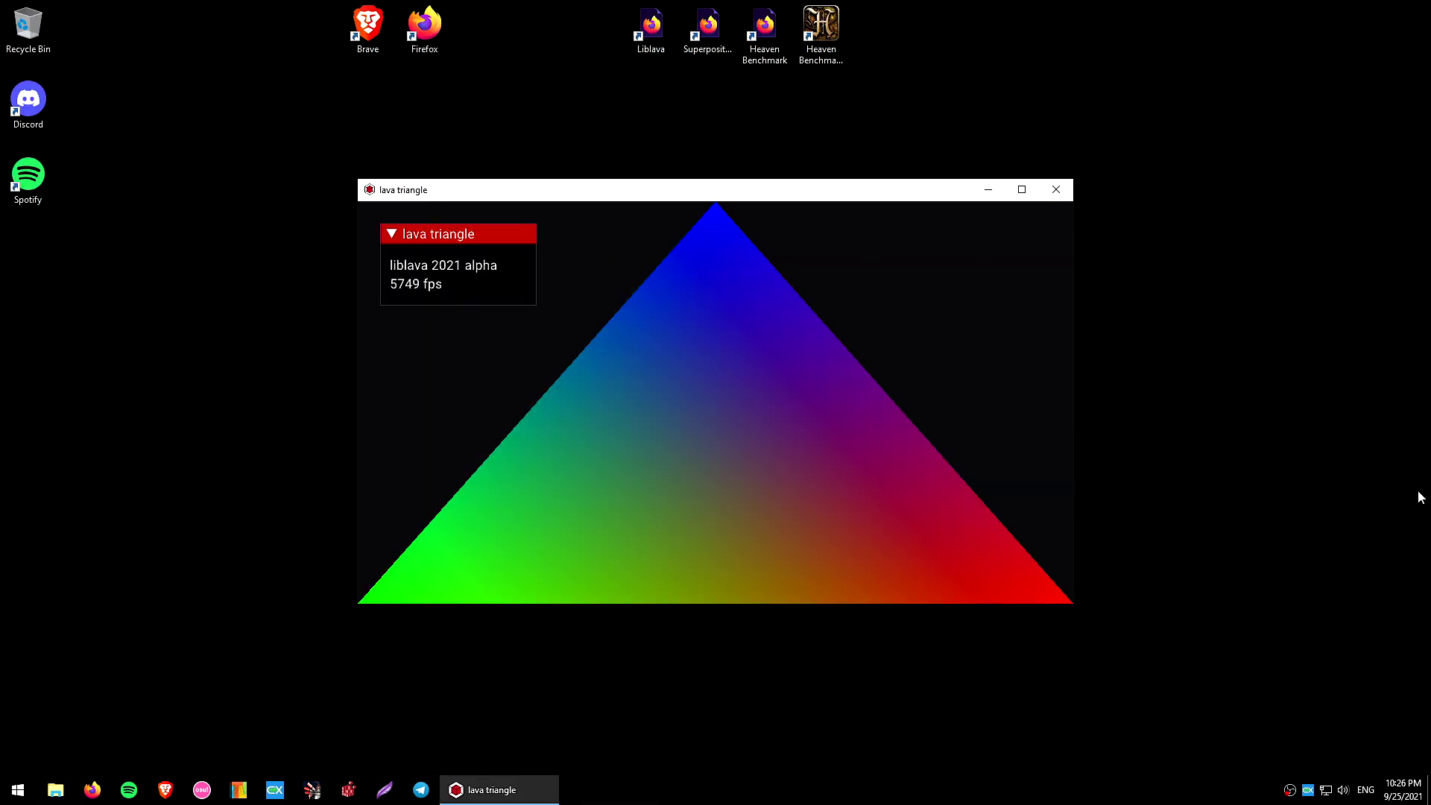
- Switch to CapFrameX and set the capture time to 60 seconds
click(1308, 790)
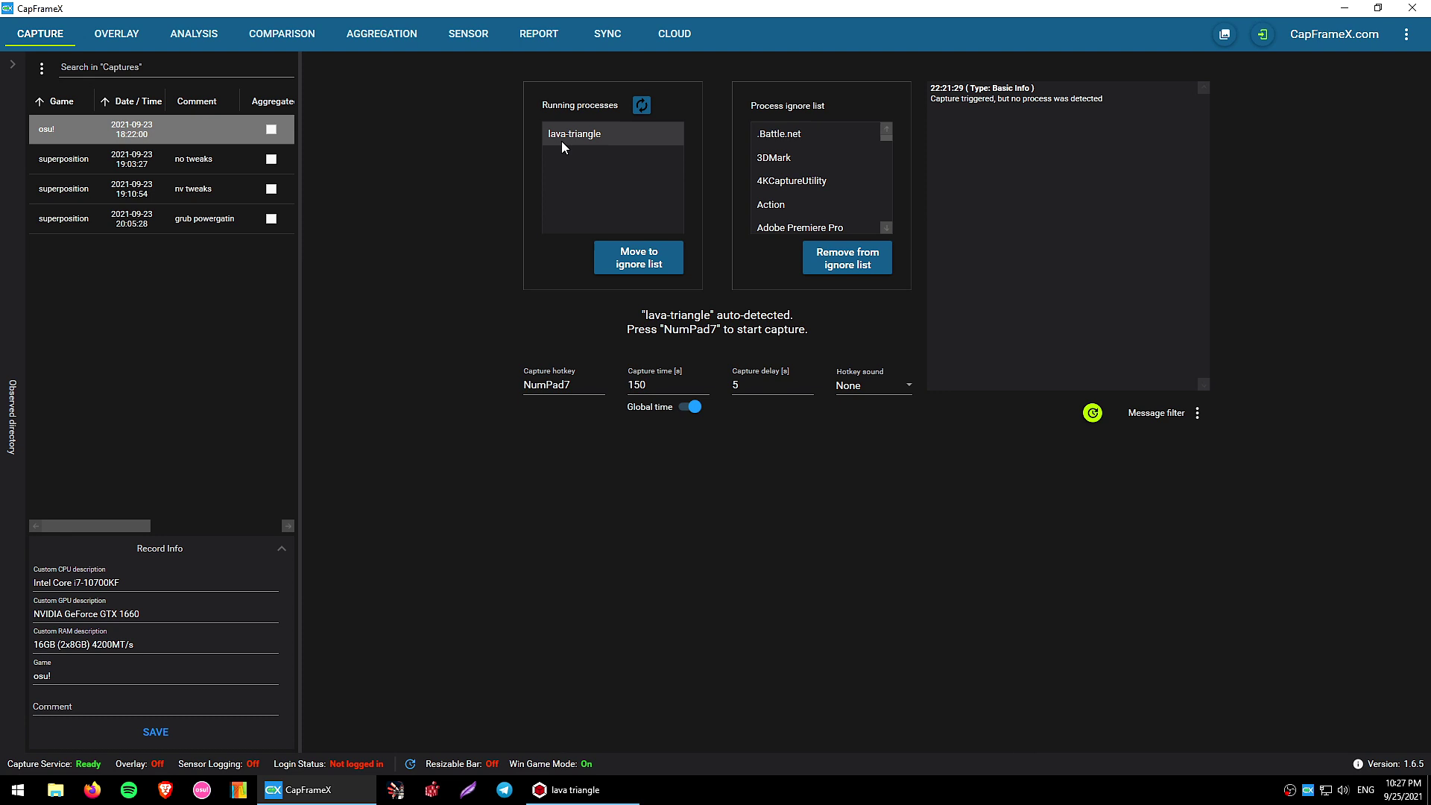
double_click(665, 383)
text(0)
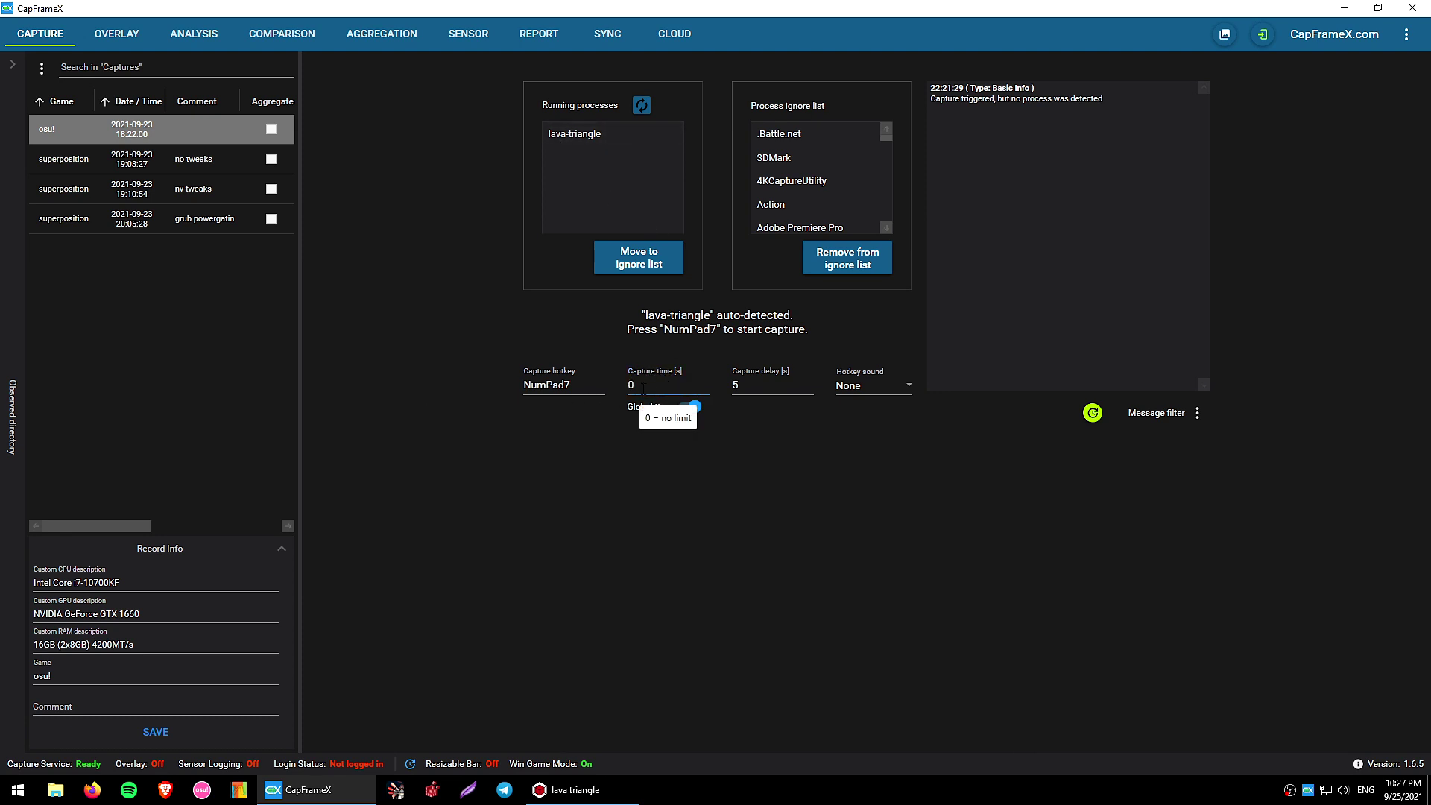
text(6)
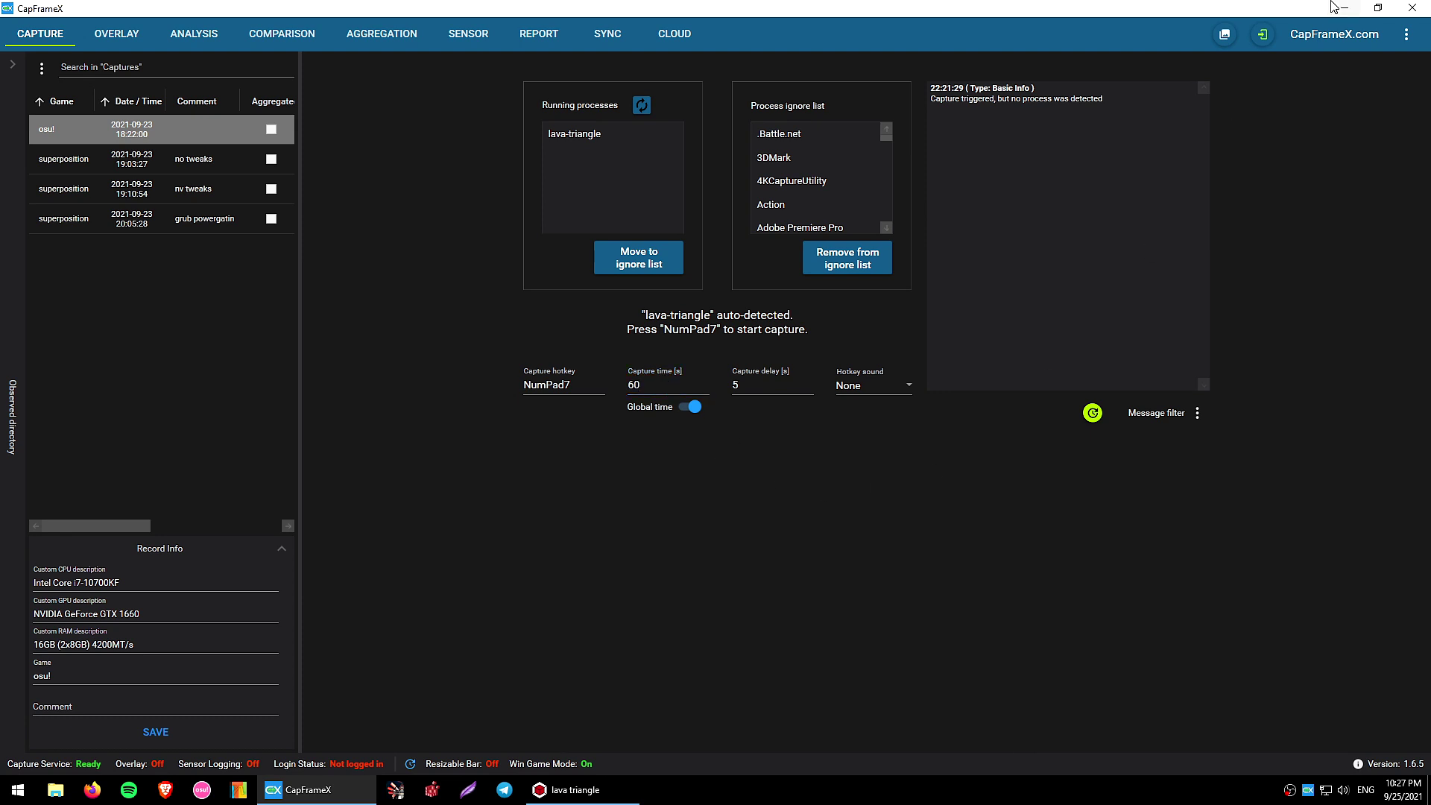
- Set the capture delay to 0 seconds and minimize the CapFrameX window
double_click(772, 382)
key(BackSpace)
text(0)
key(Tab)
click(1344, 8)
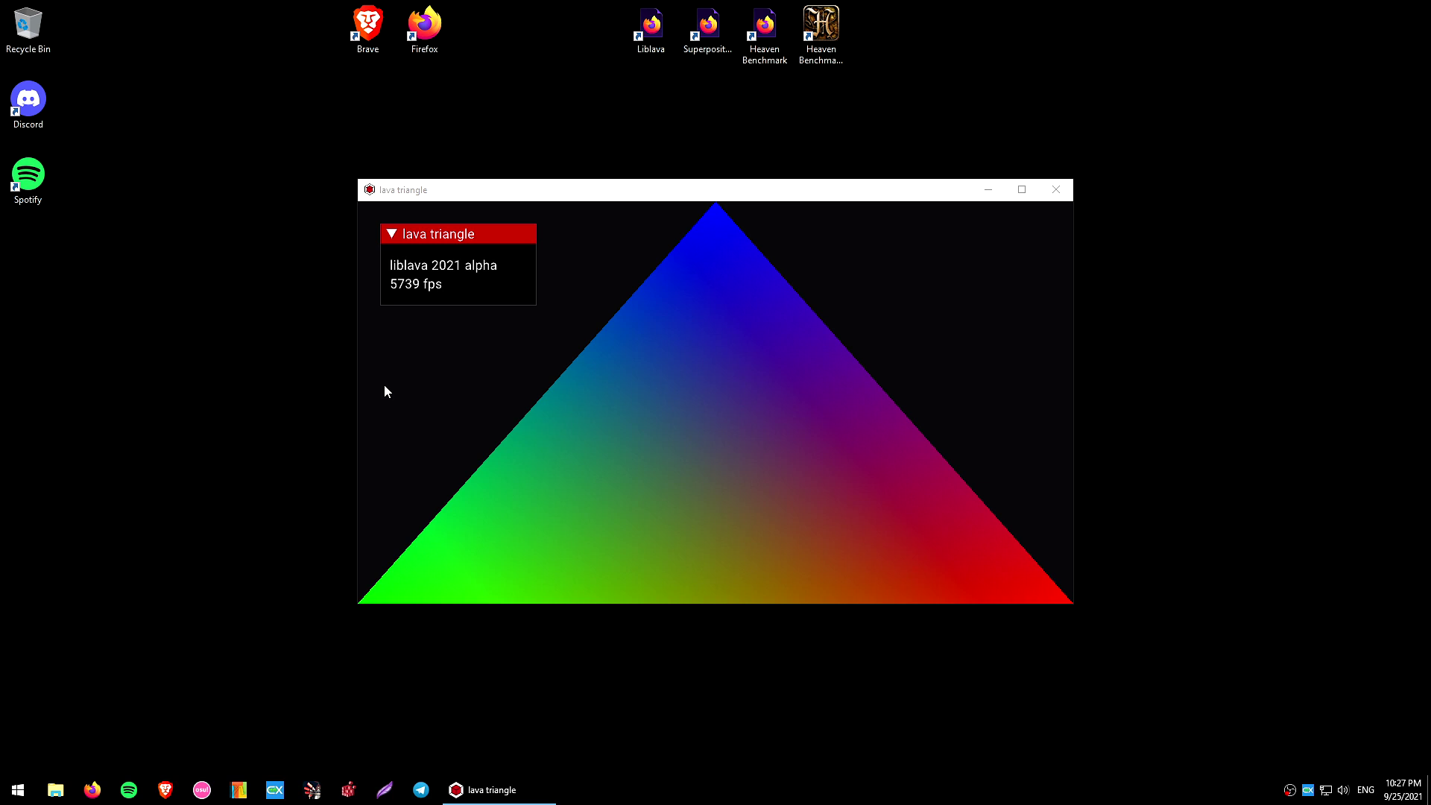
- Bring the lava triangle demo into focus and record a performance capture of it
click(468, 273)
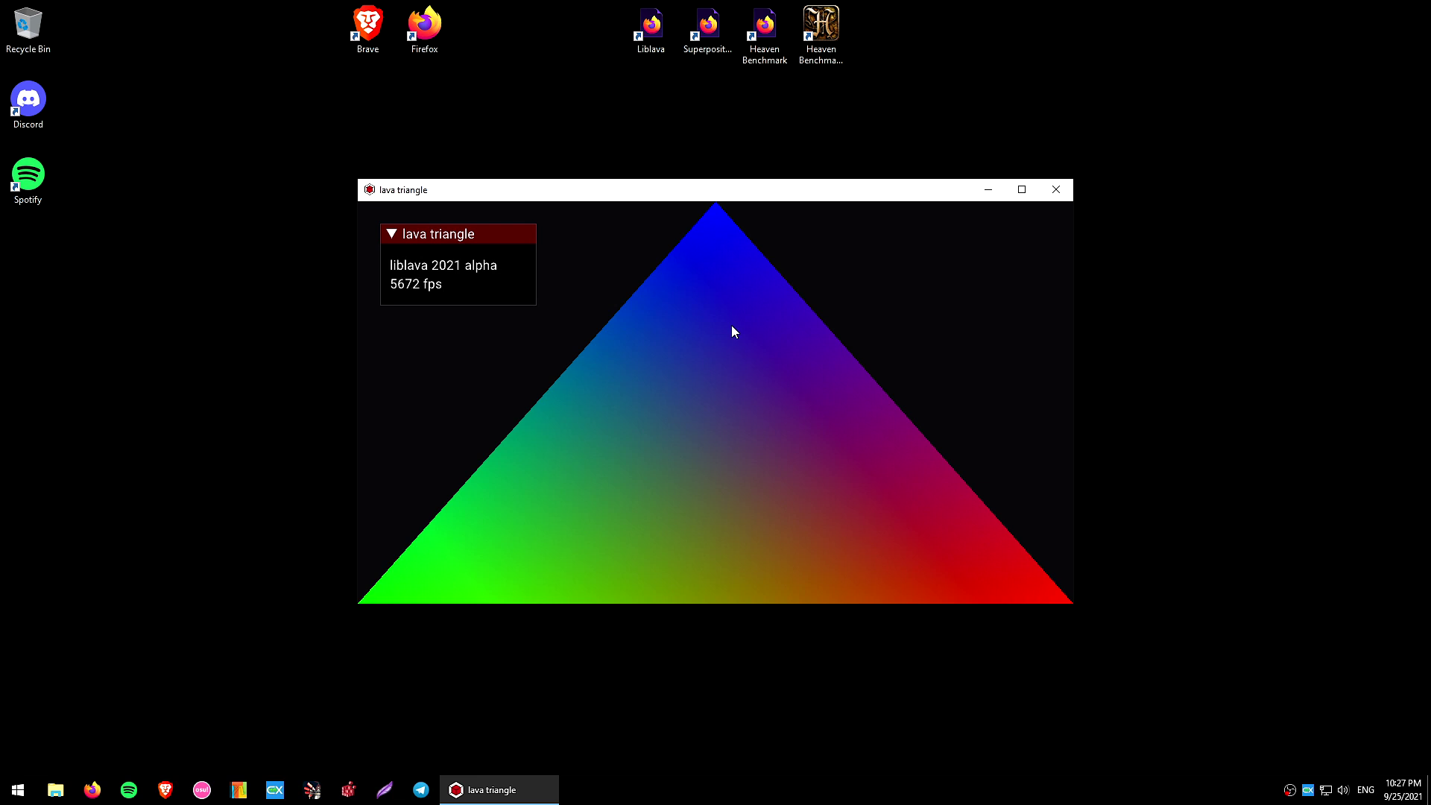
key(F11)
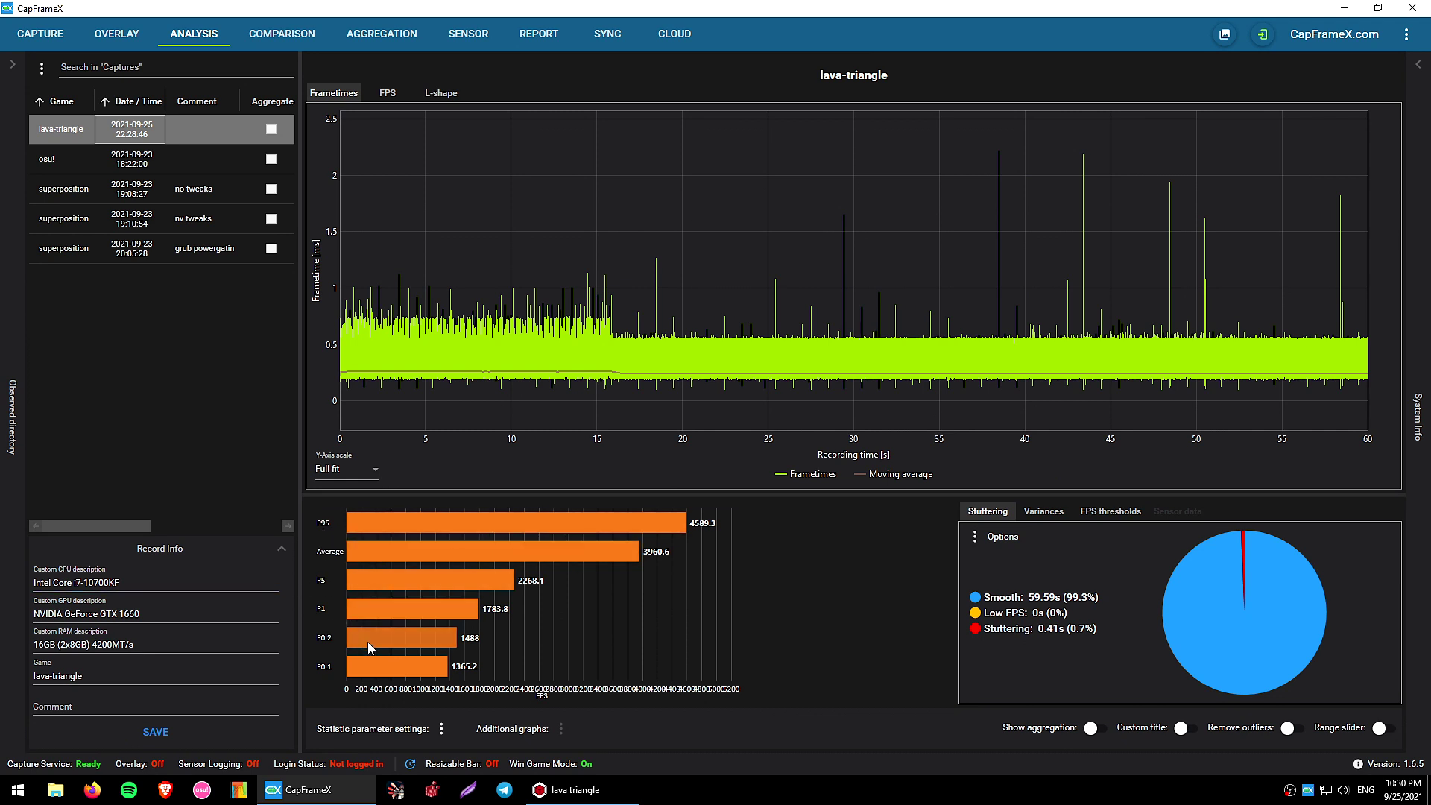
- Add the 1% low integral, 0.1% low integral, Minimum and Adaptive STDEV parameters to the lava-triangle analysis statistics
click(442, 728)
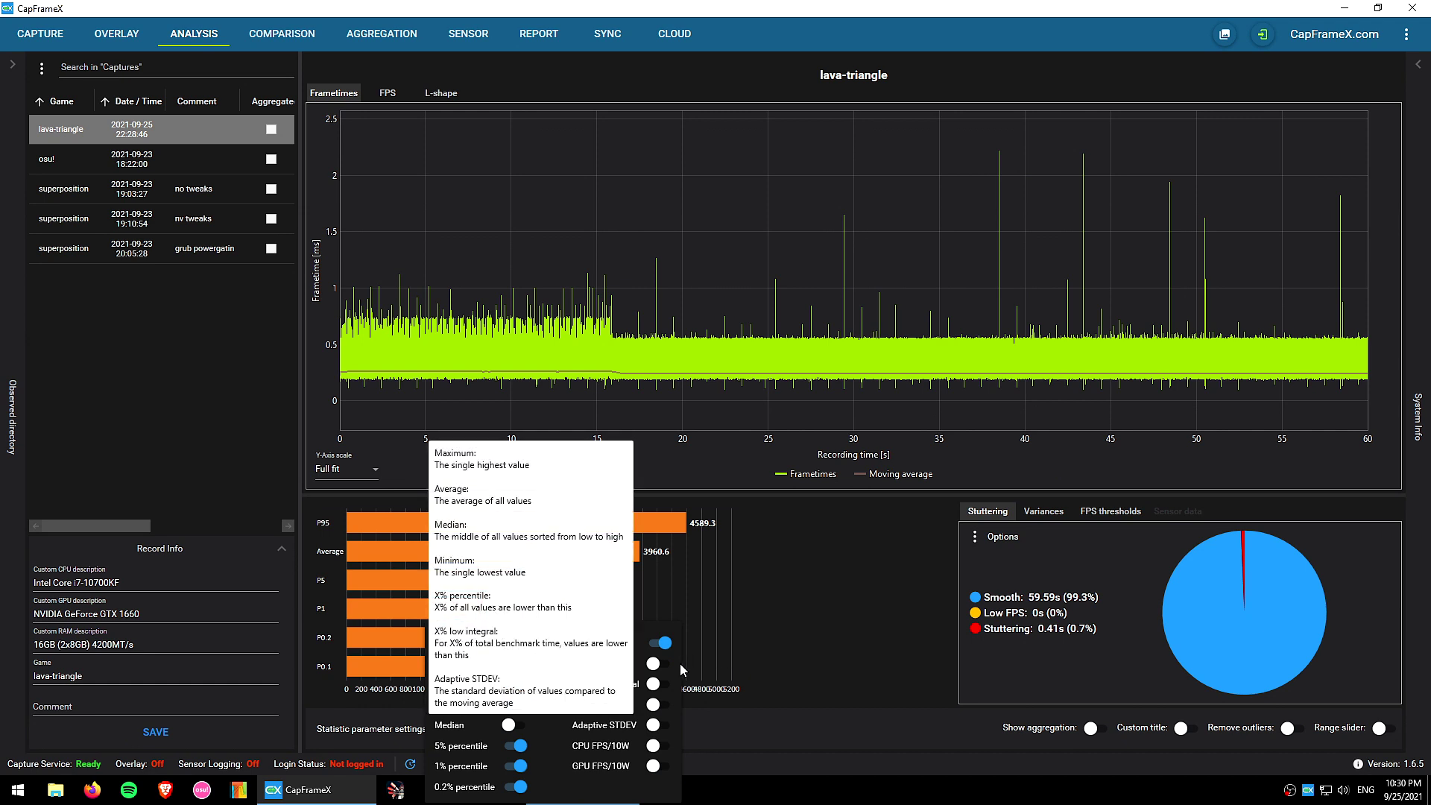
click(660, 664)
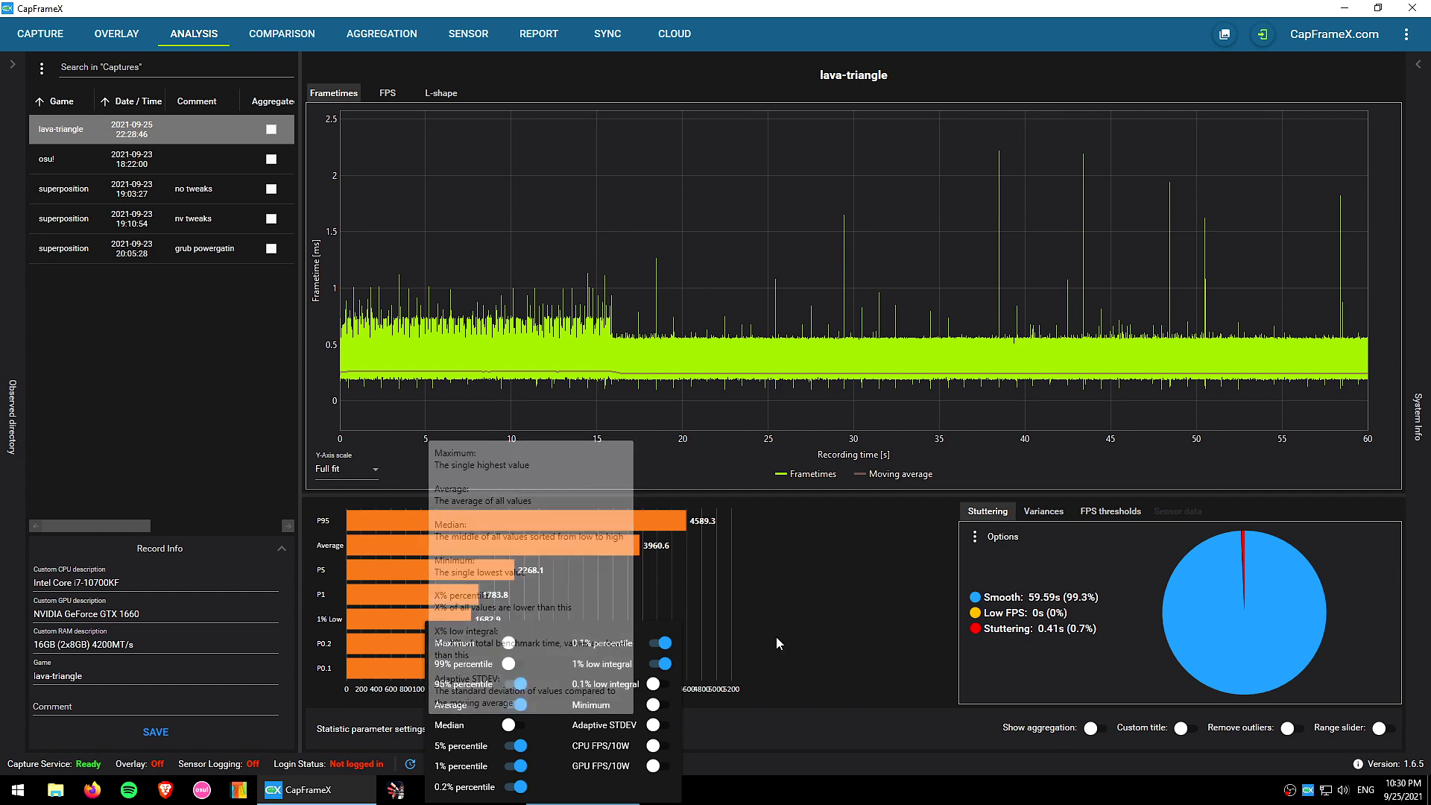
click(660, 683)
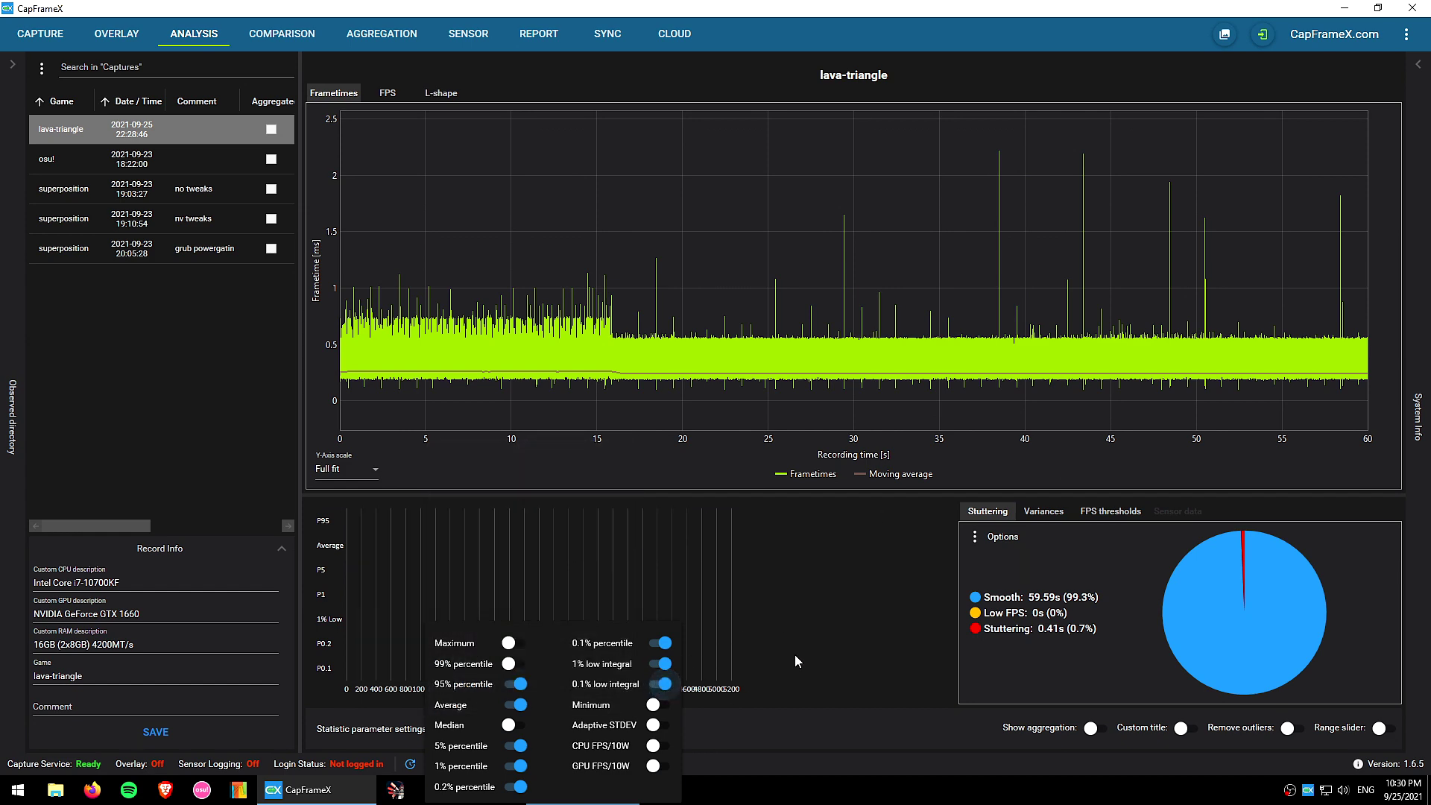
click(660, 705)
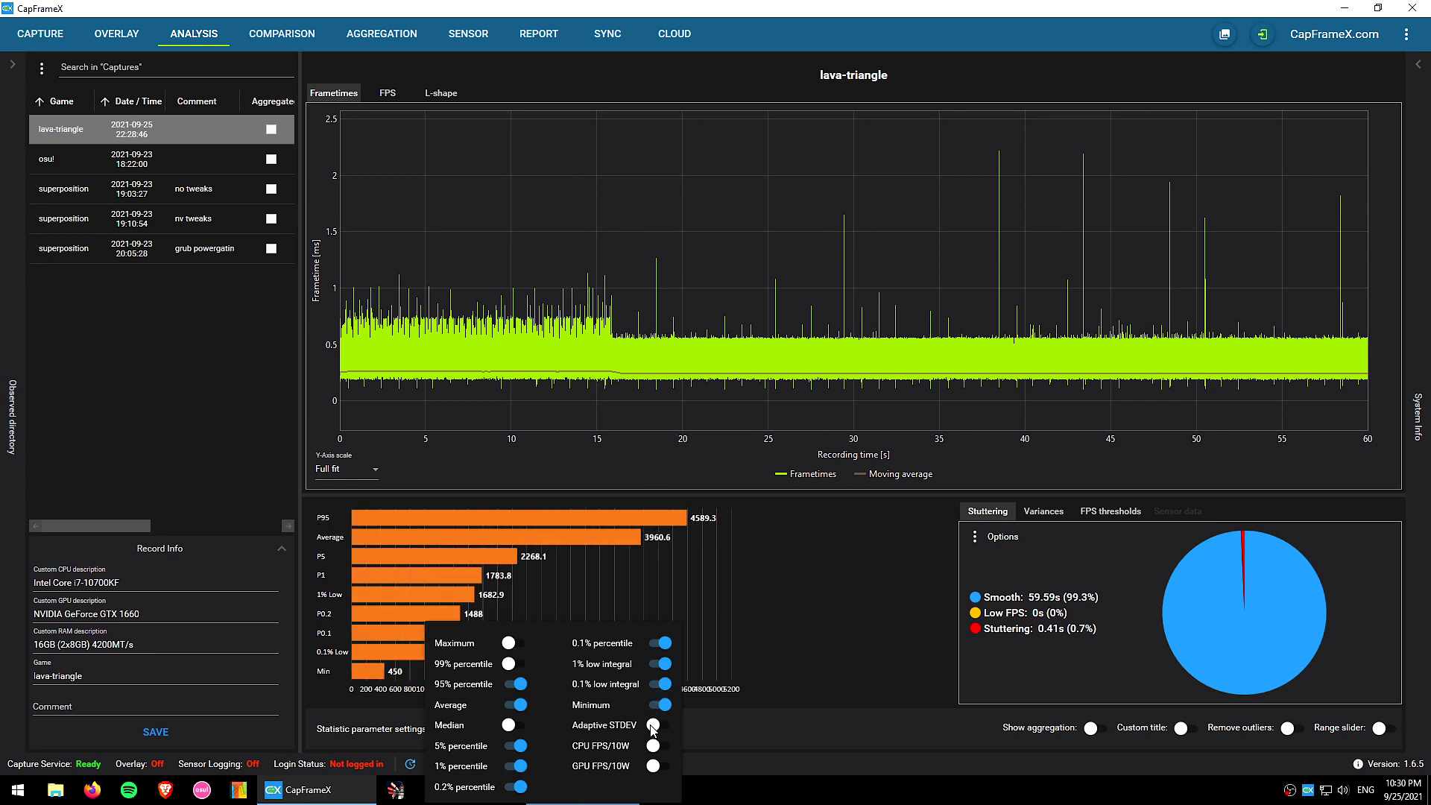
click(653, 726)
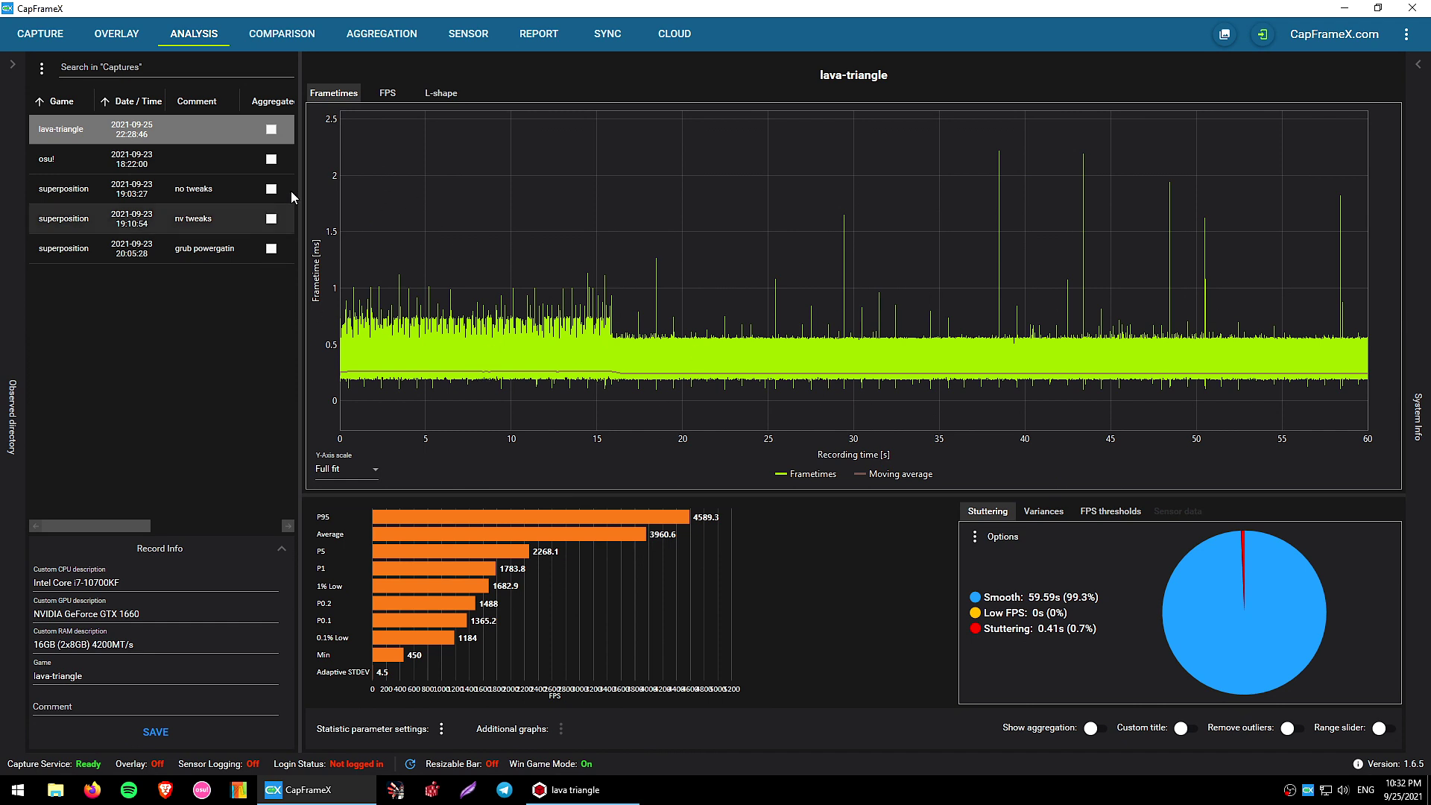
- Open the comparison view and set the lava-triangle capture's comment to "Liblava no tweaks #1"
click(280, 37)
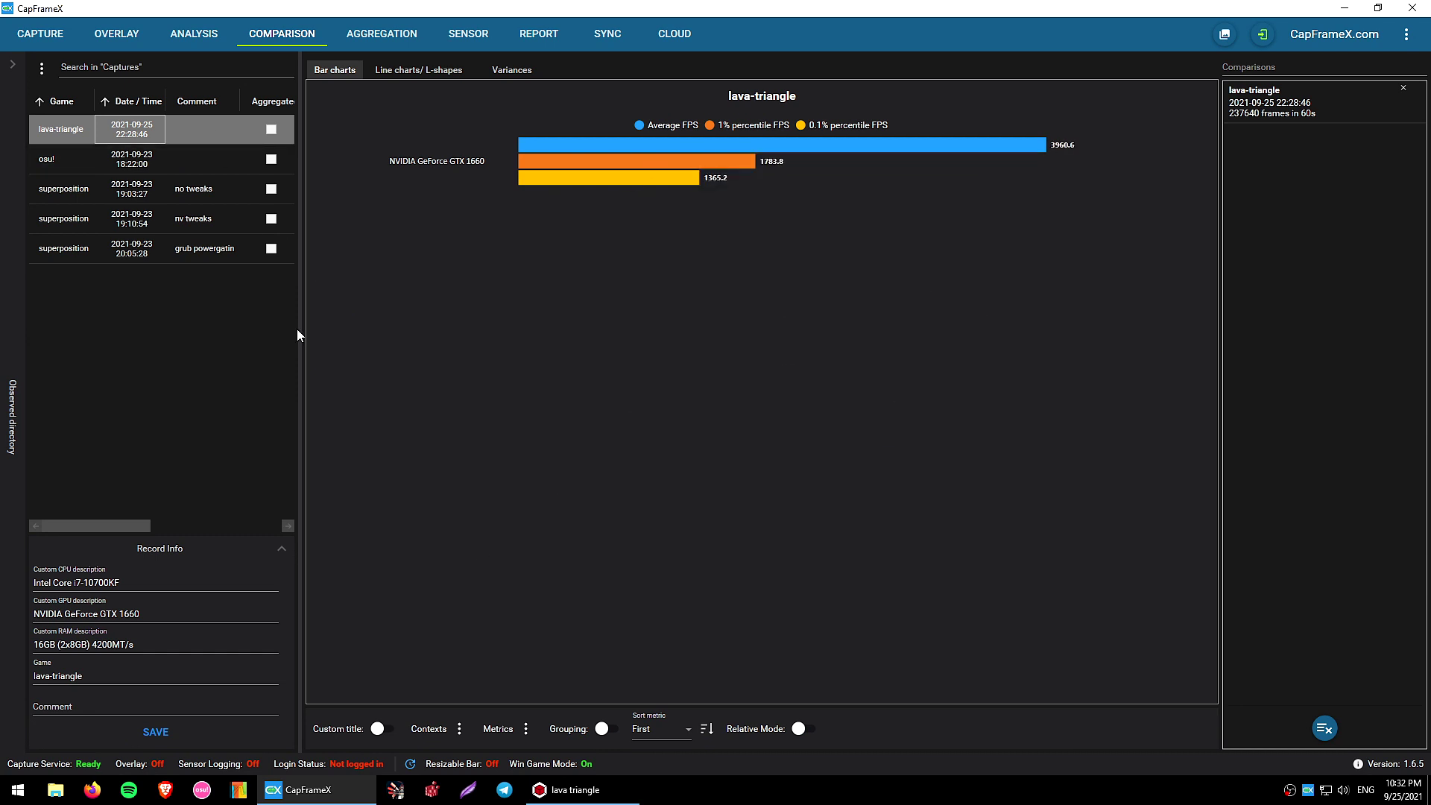
click(196, 125)
double_click(195, 127)
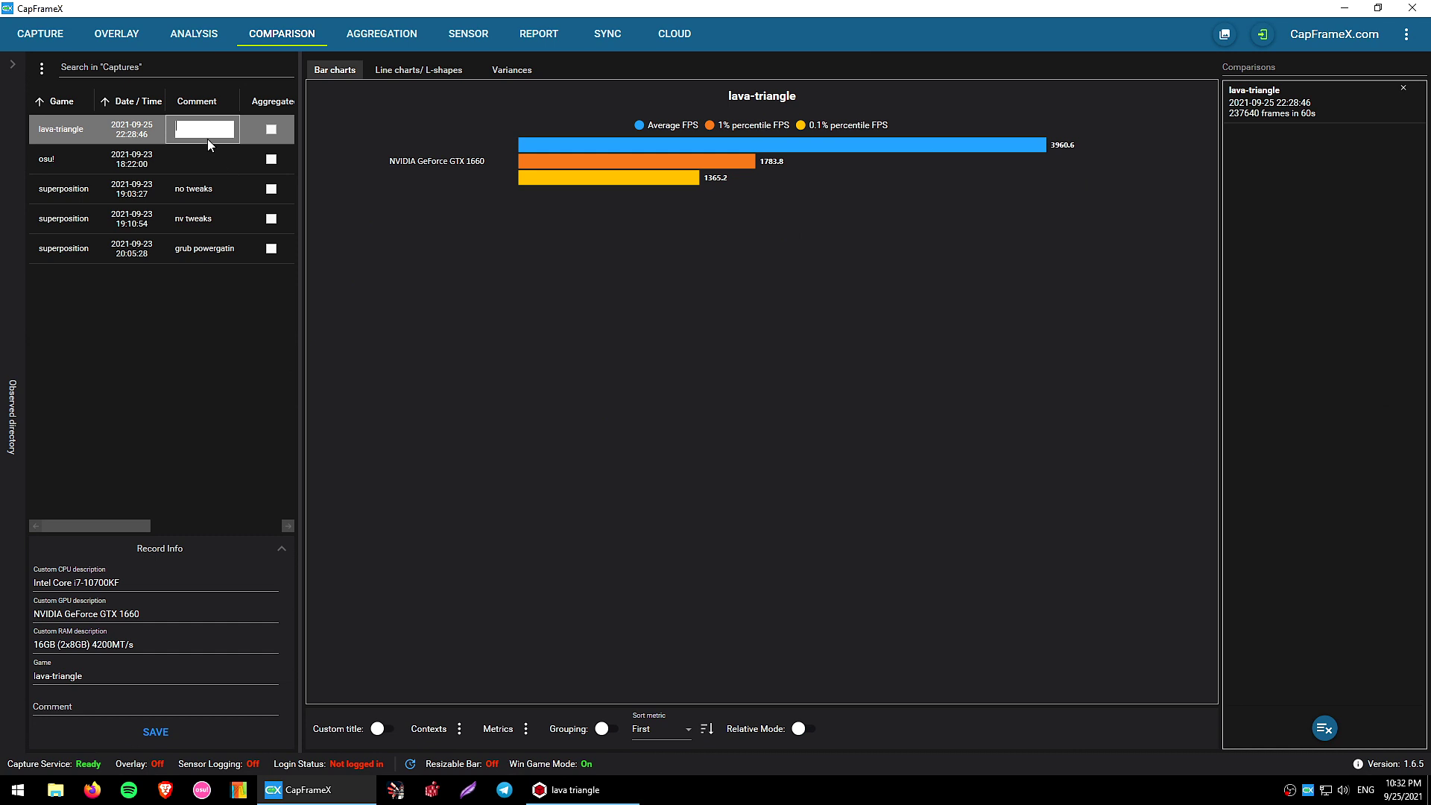
click(774, 414)
click(179, 125)
text(Liblava n)
text(o tweaks)
text( #1)
key(Return)
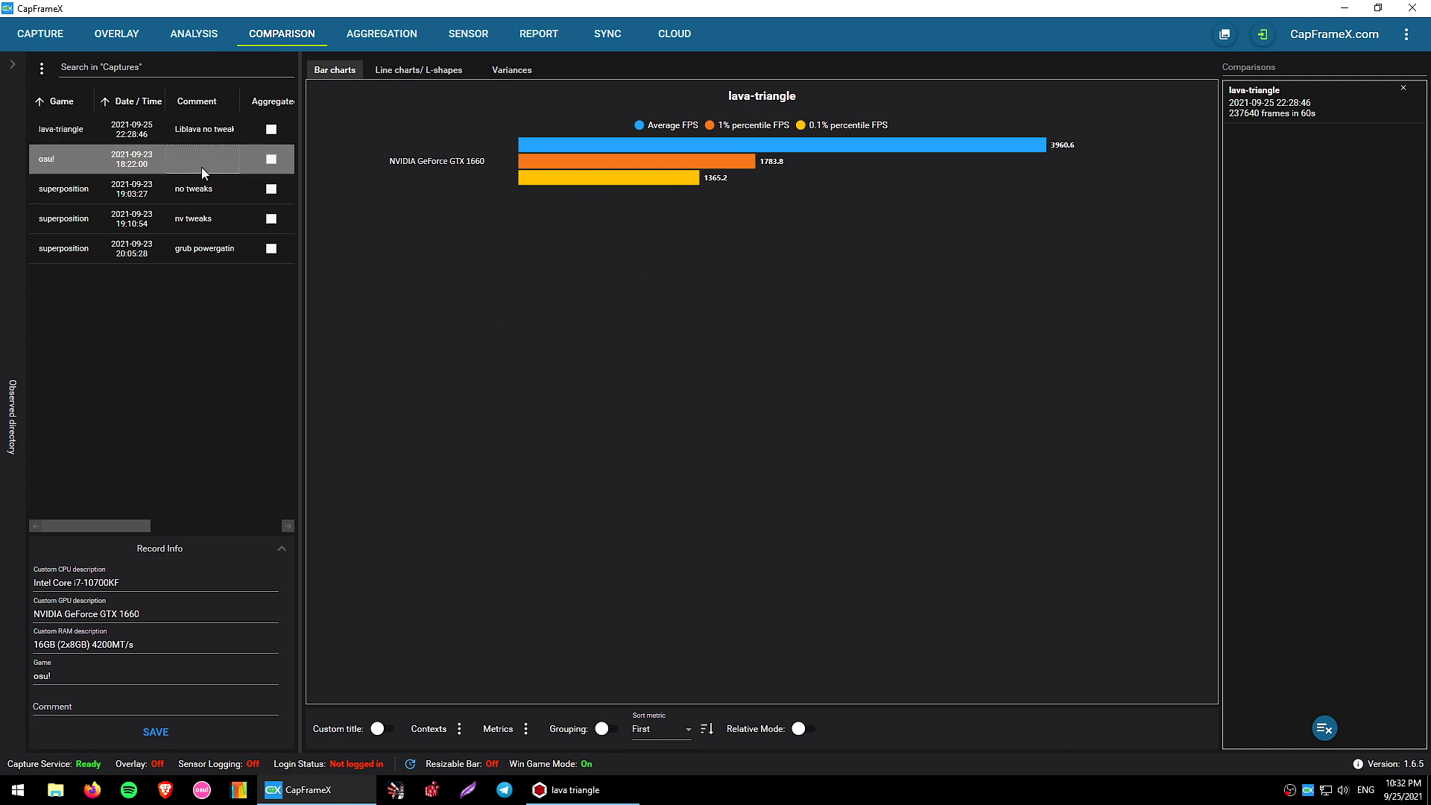
- Clear the comparison list and add the superposition captures commented "no tweaks" and "nv tweaks"
drag(84, 134, 618, 284)
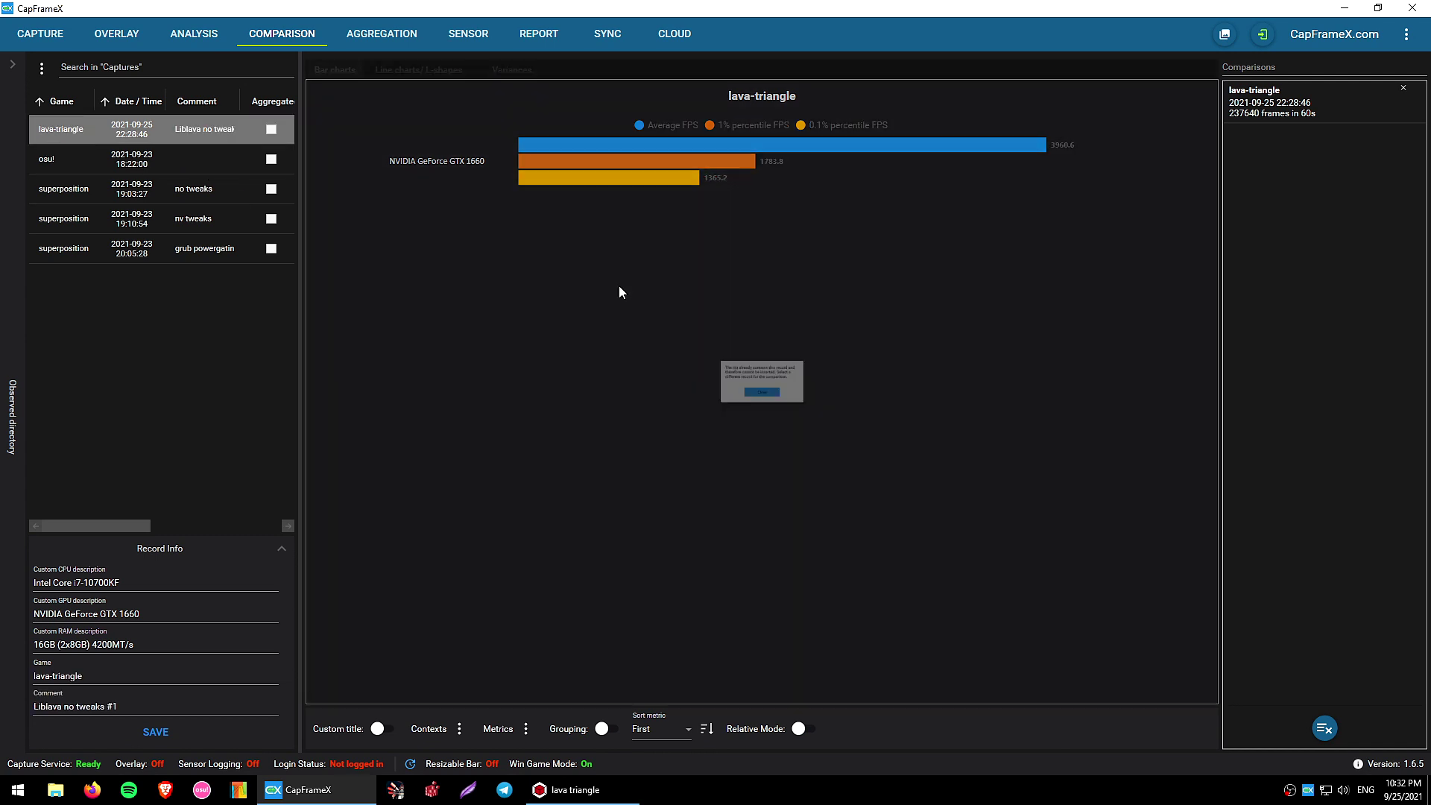
click(762, 411)
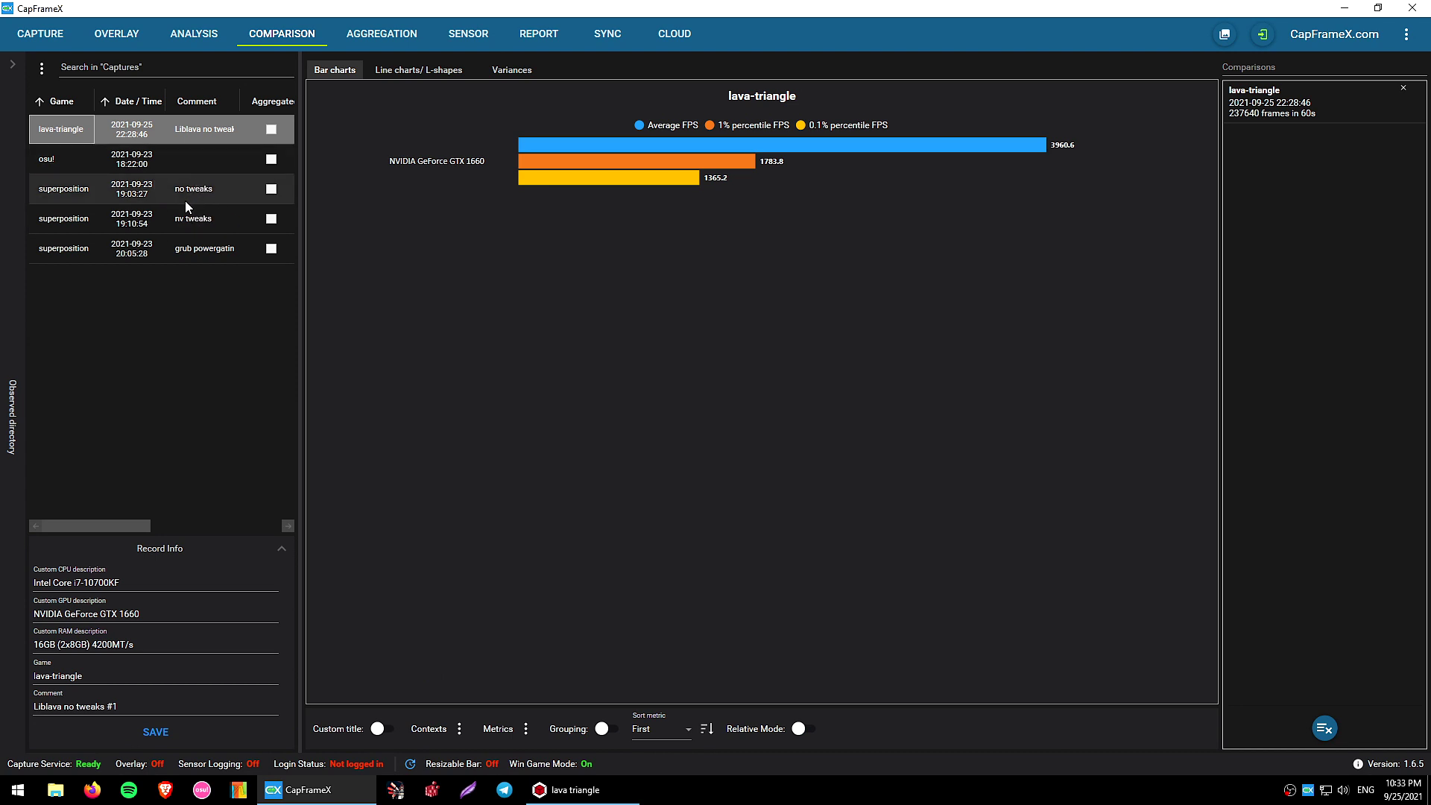
click(1325, 728)
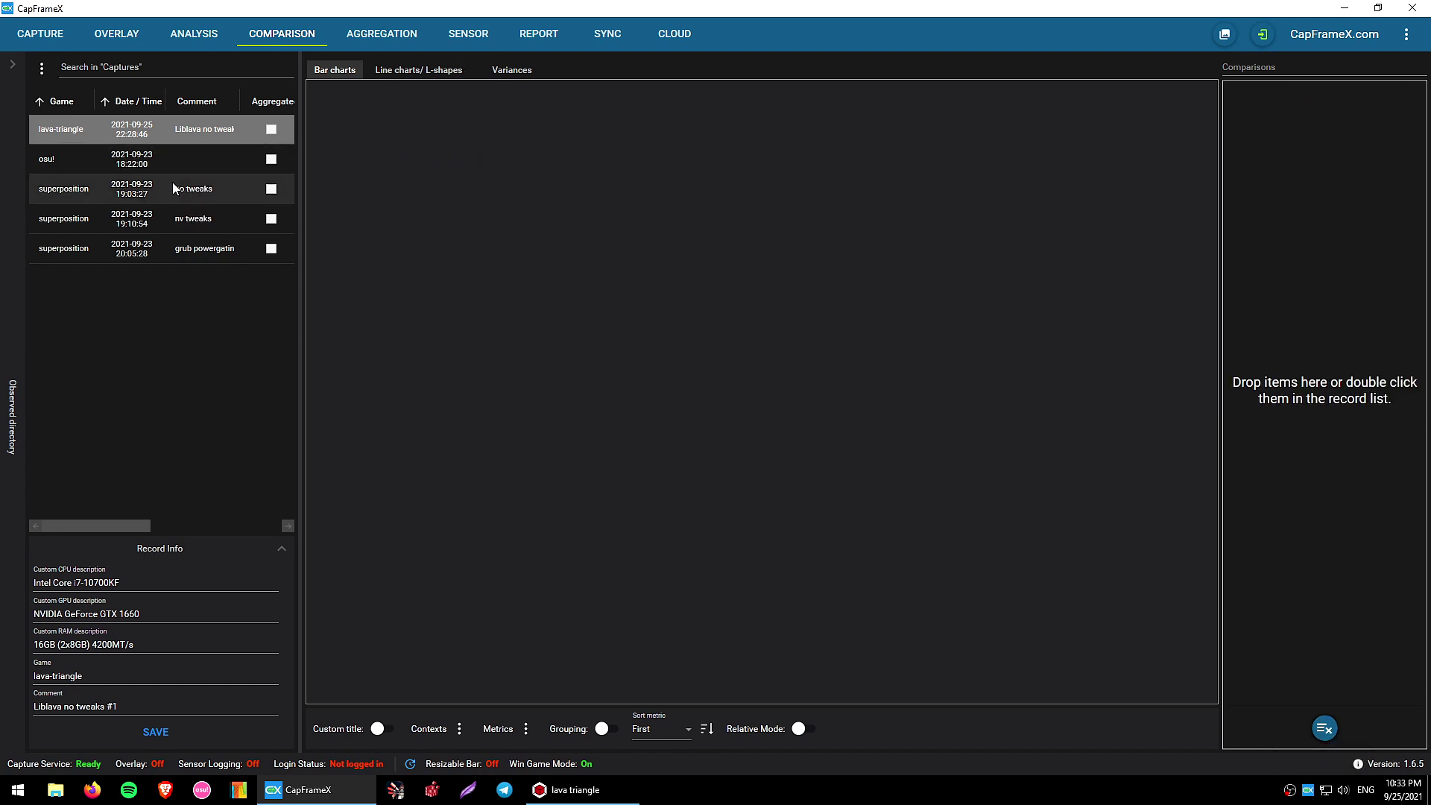
click(175, 182)
double_click(75, 185)
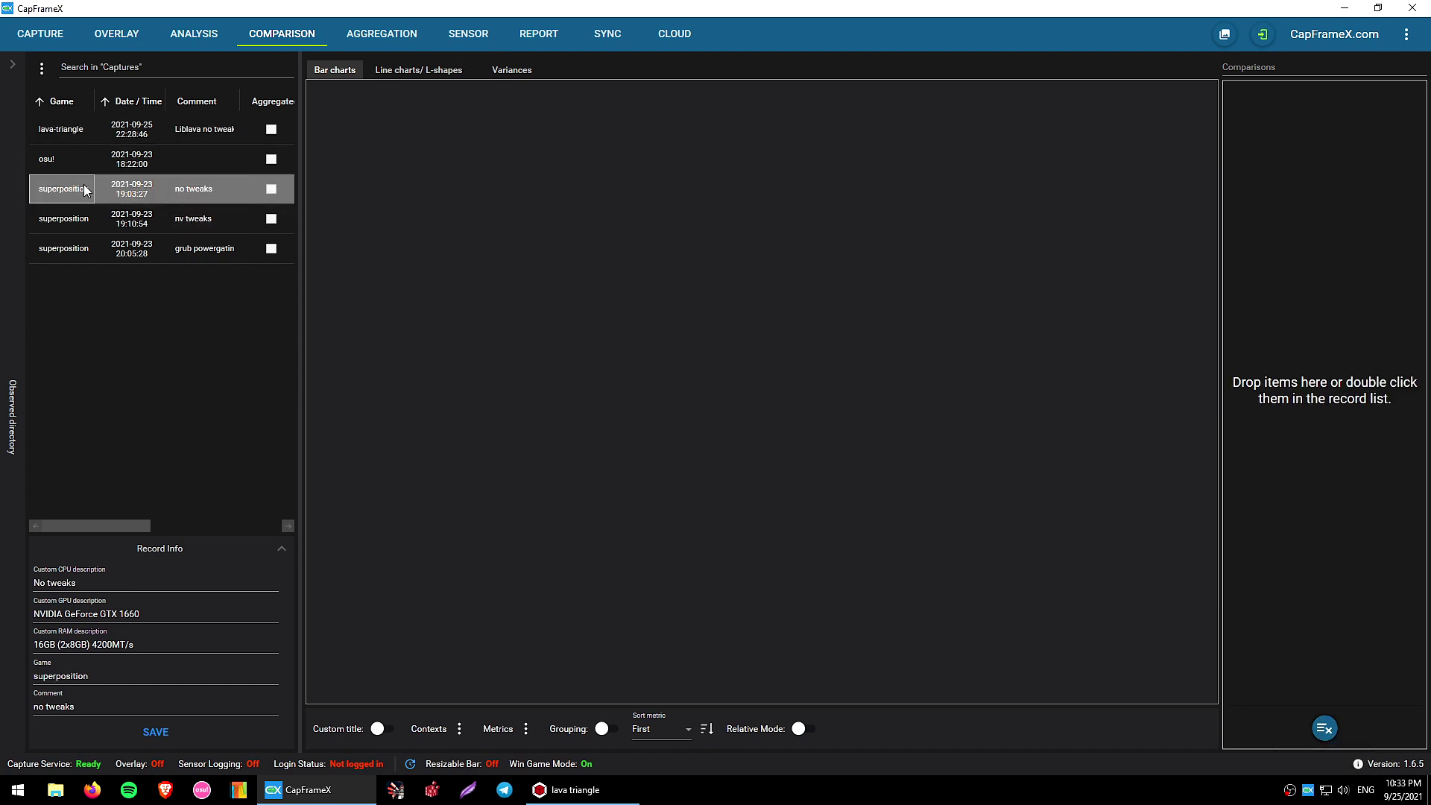
double_click(131, 223)
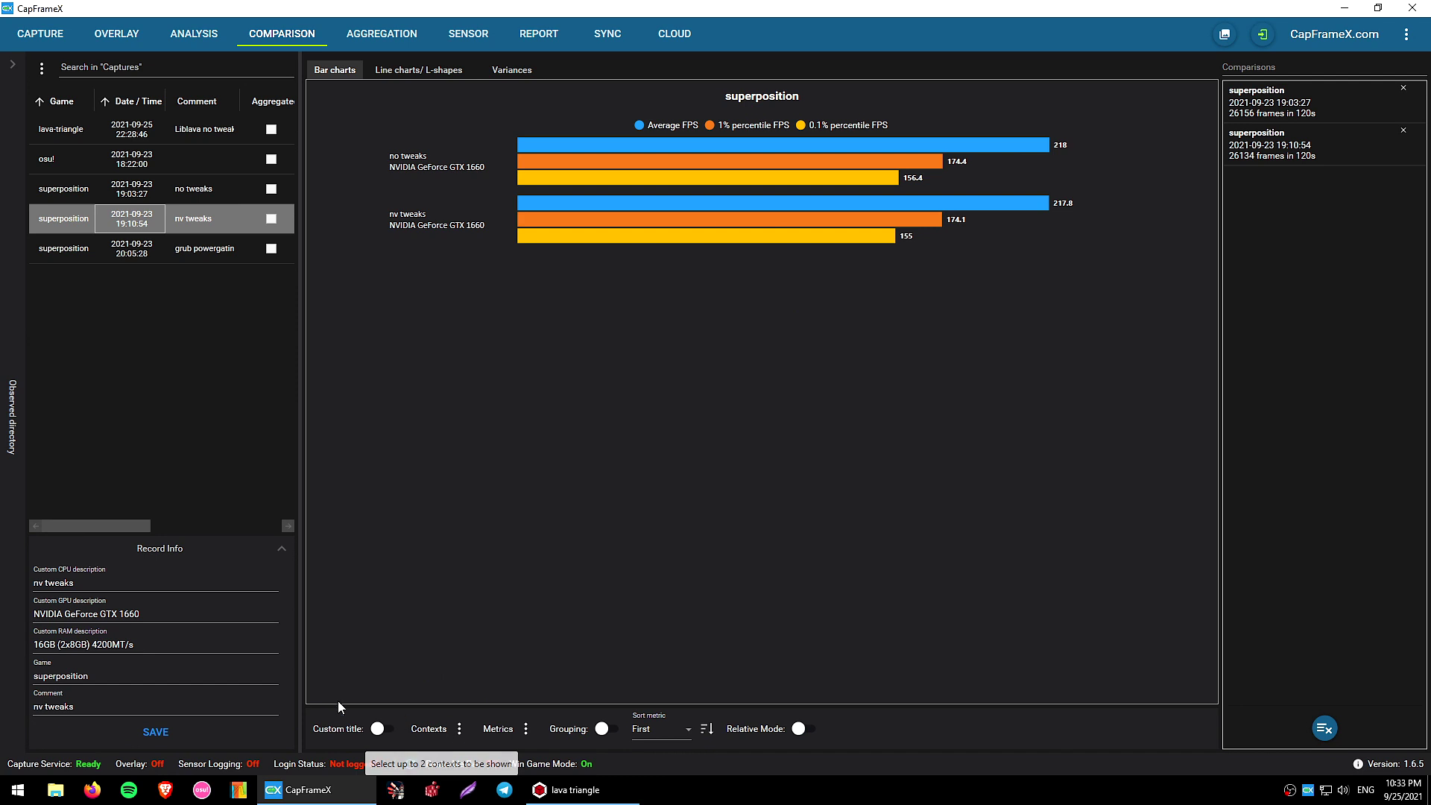
- Set the comparison chart's second context to Date and time, keeping Custom comment as the first context
click(460, 730)
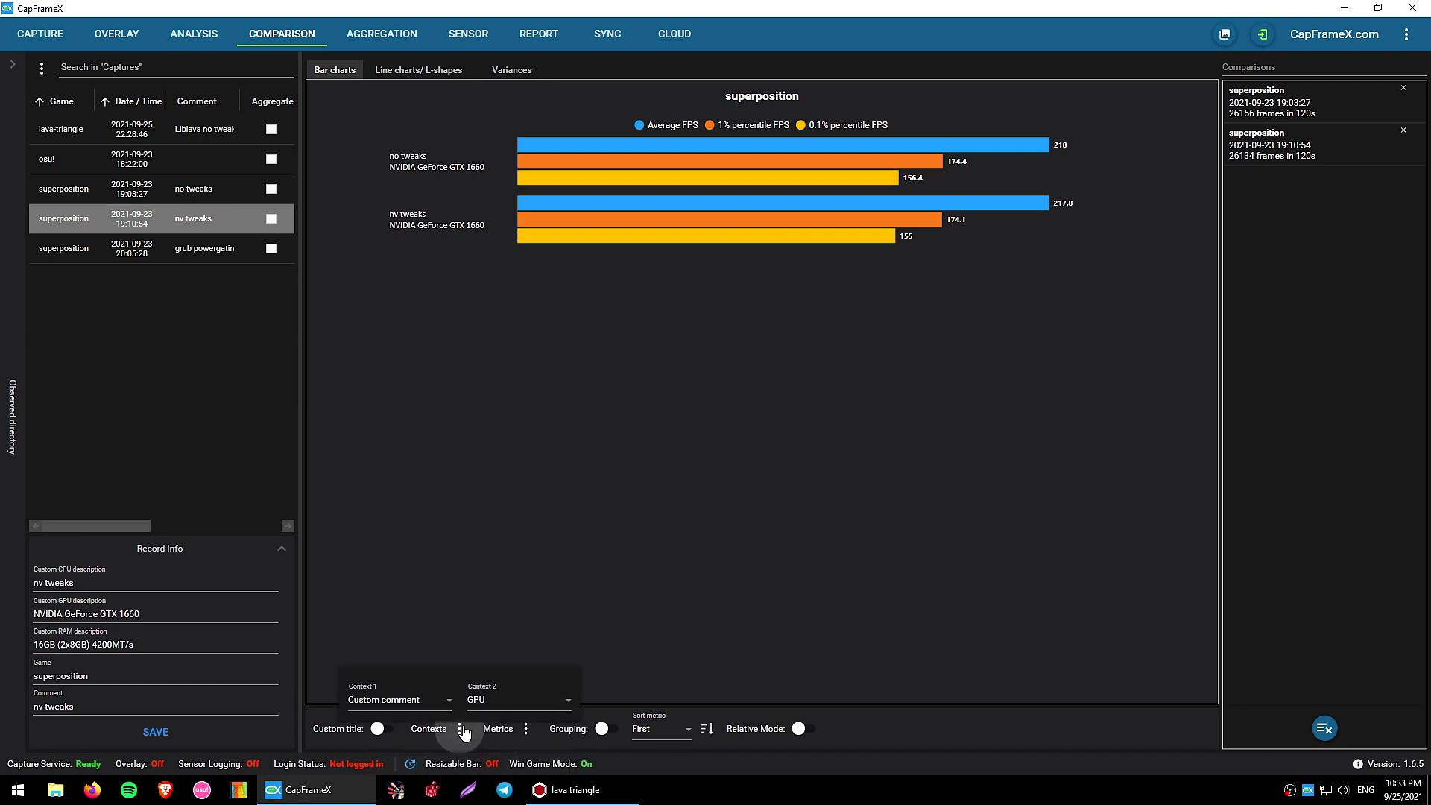
click(405, 703)
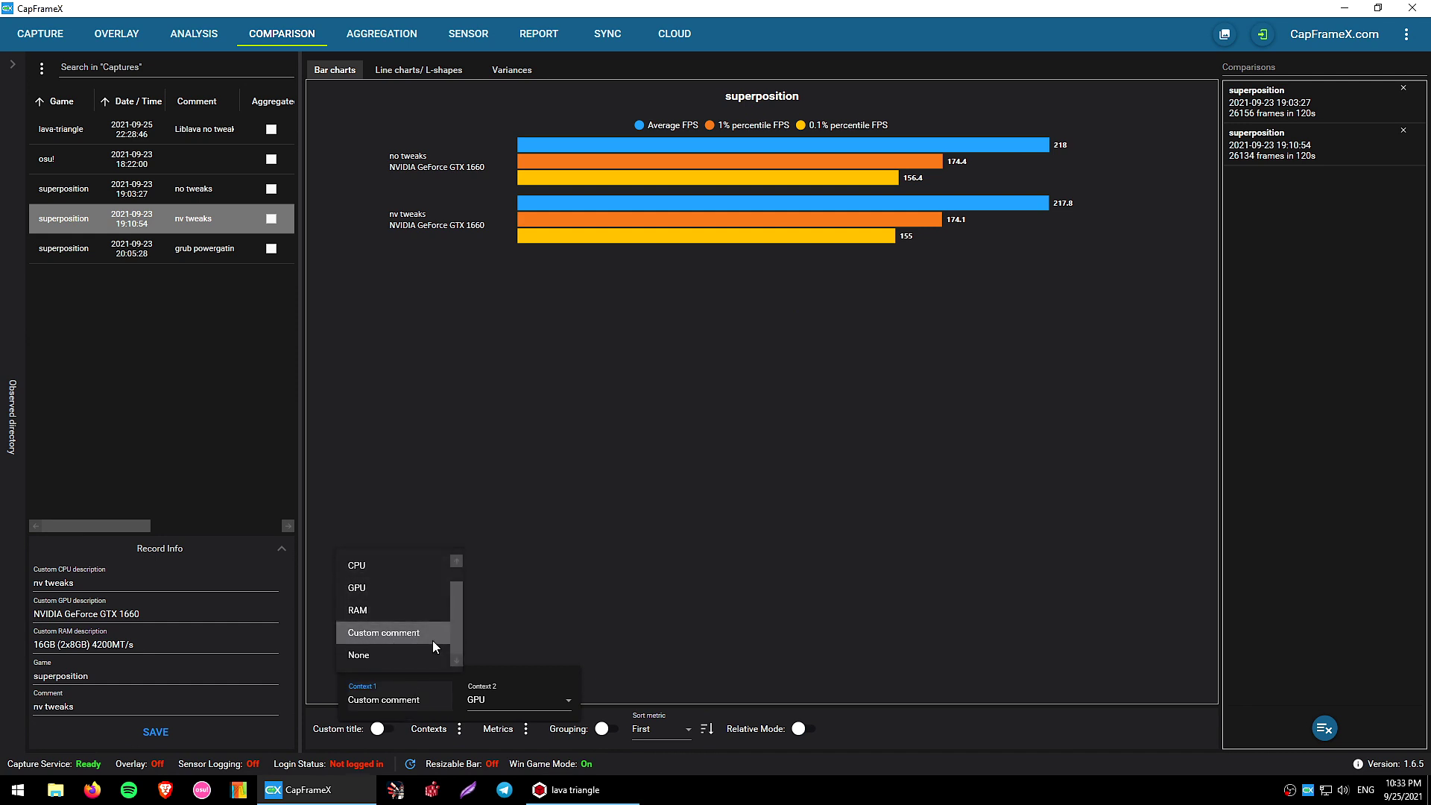
scroll(432, 641, up, 1)
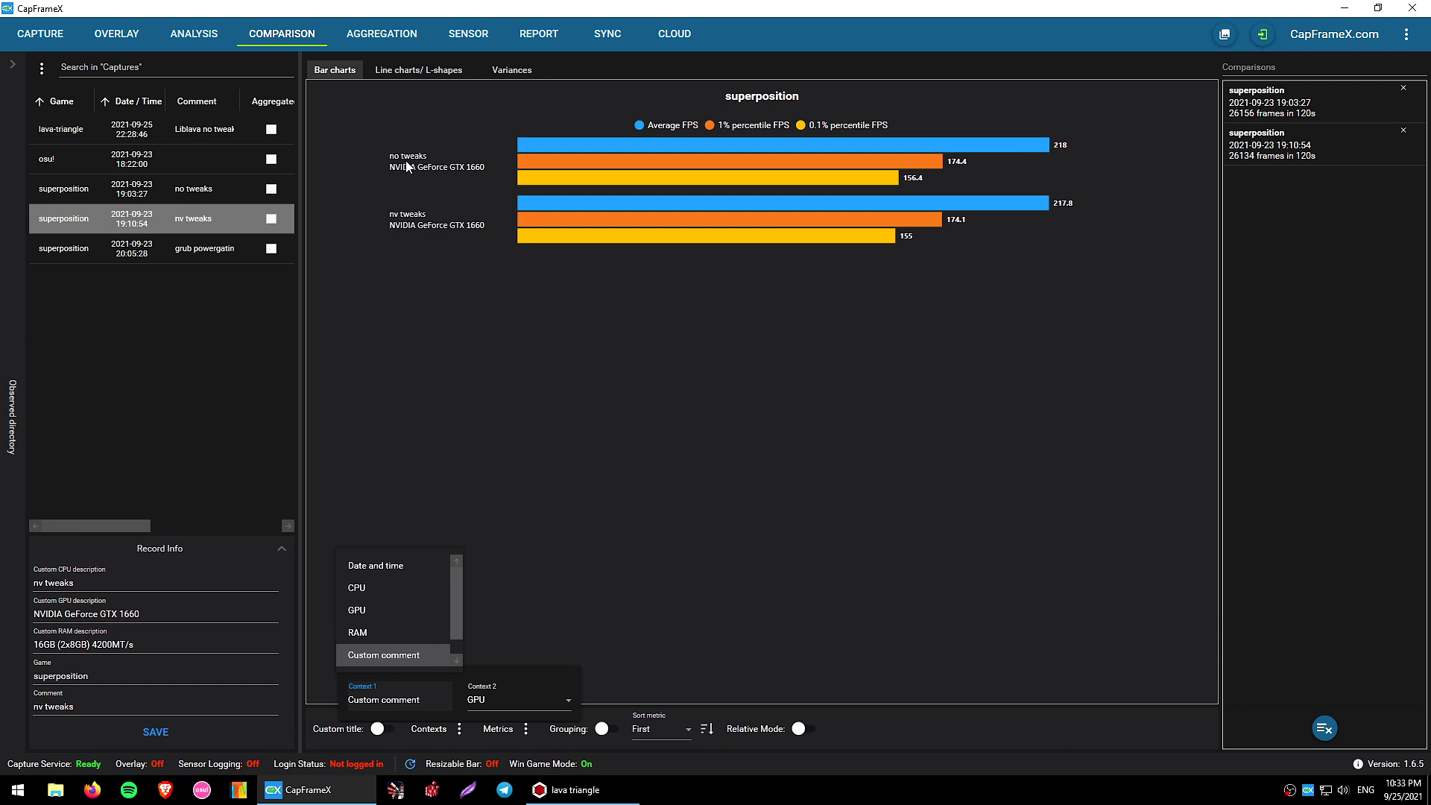
click(514, 702)
click(514, 702)
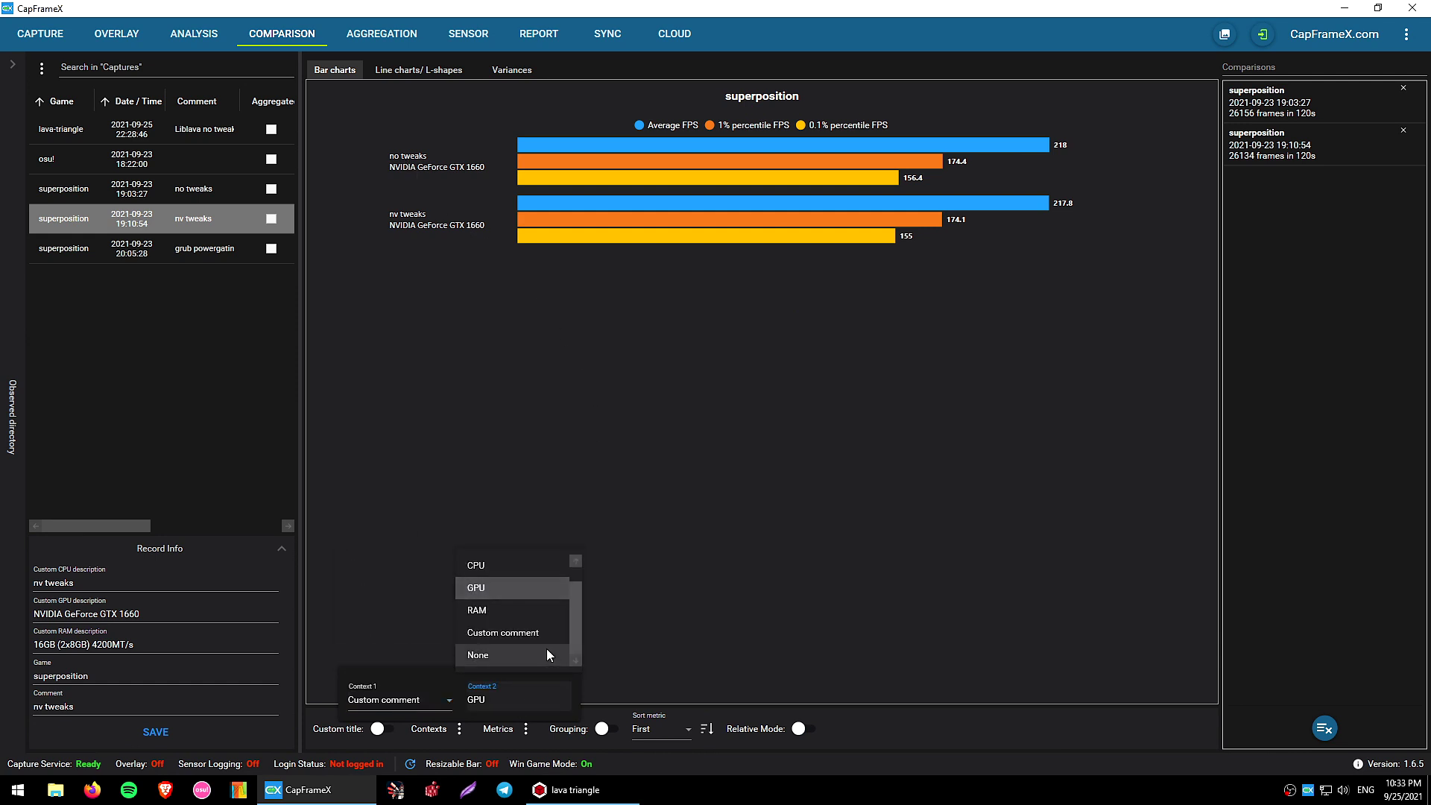
click(507, 607)
click(522, 697)
click(509, 587)
click(520, 702)
click(505, 568)
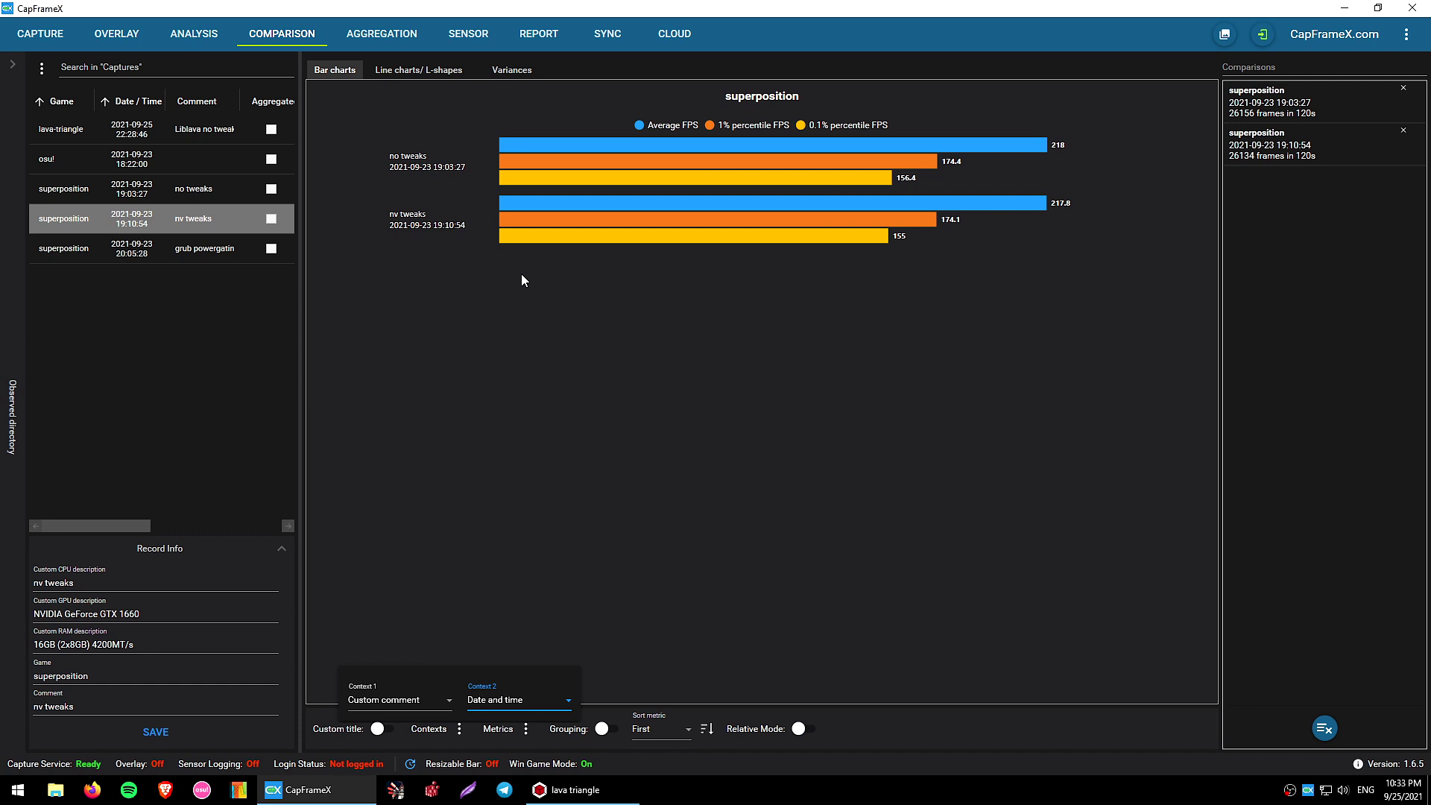
click(702, 611)
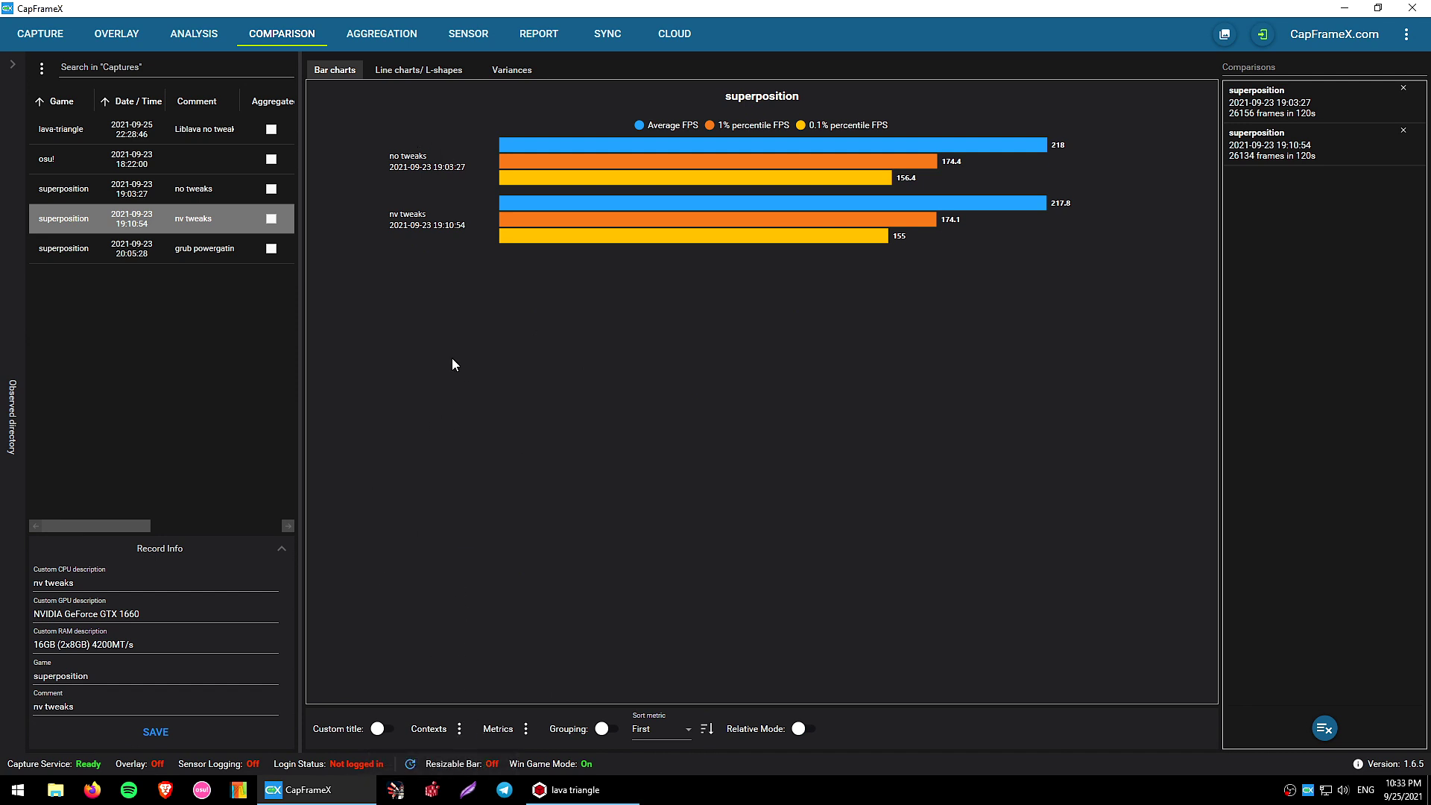
- Look through the options available for the comparison chart's second metric
click(525, 729)
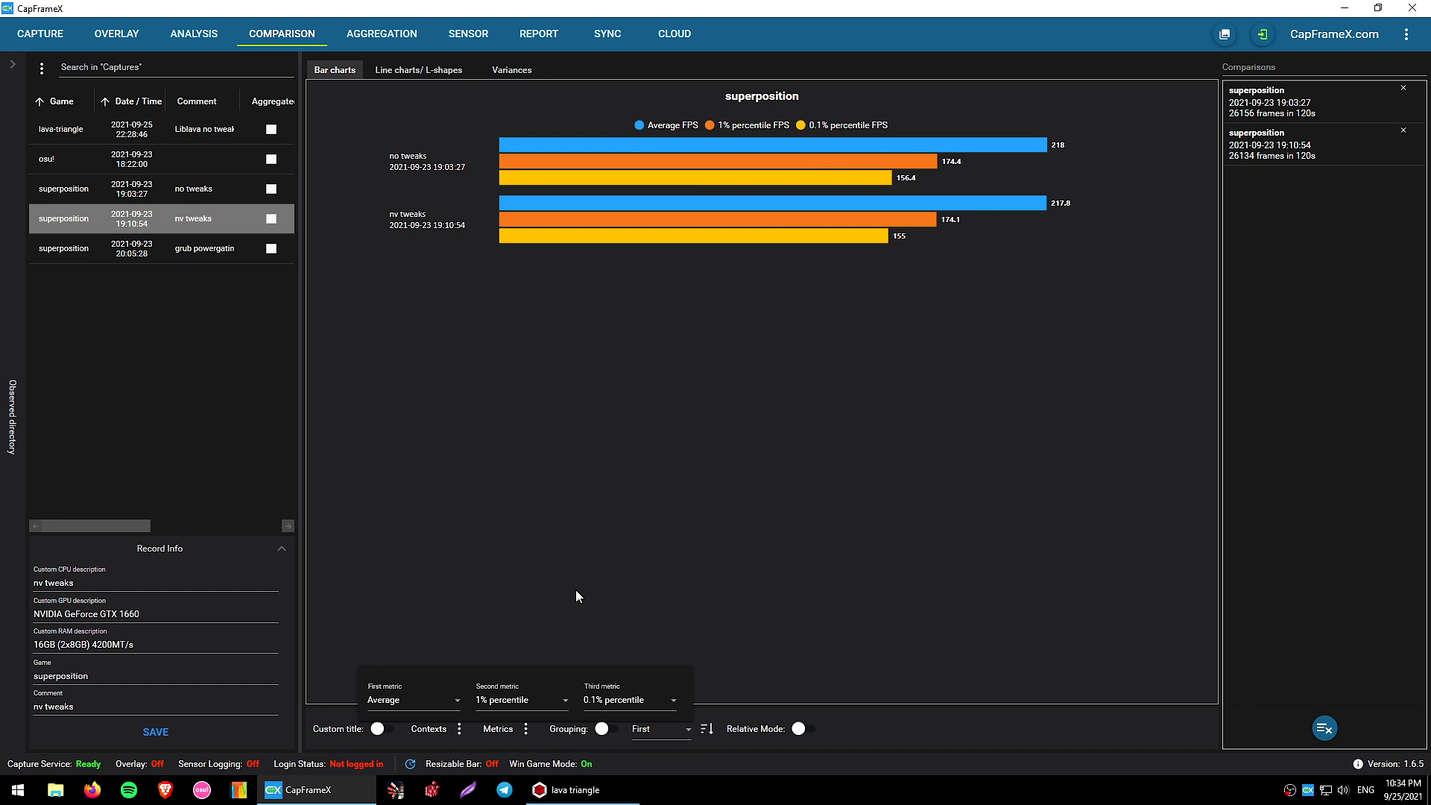
click(492, 700)
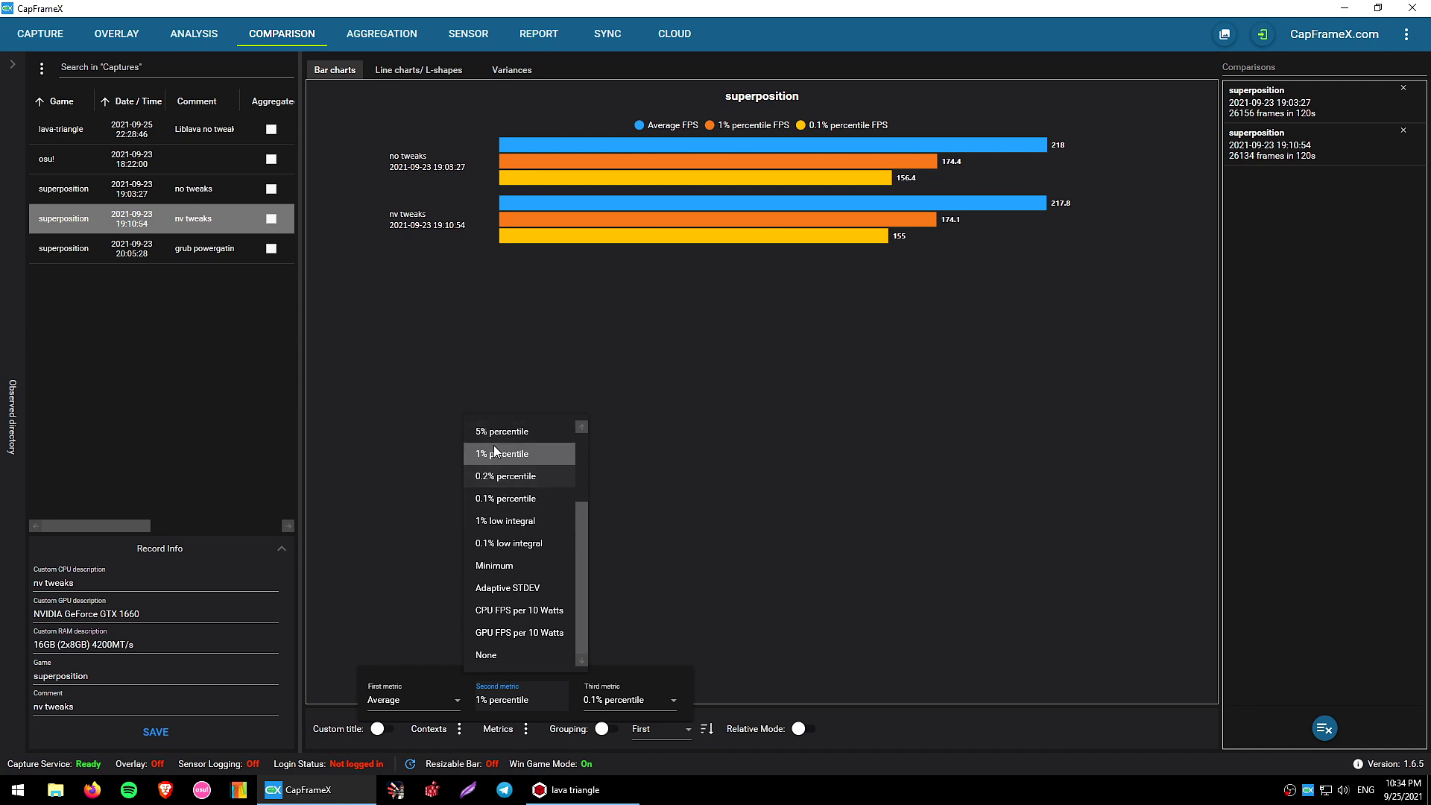
scroll(500, 462, up, 1)
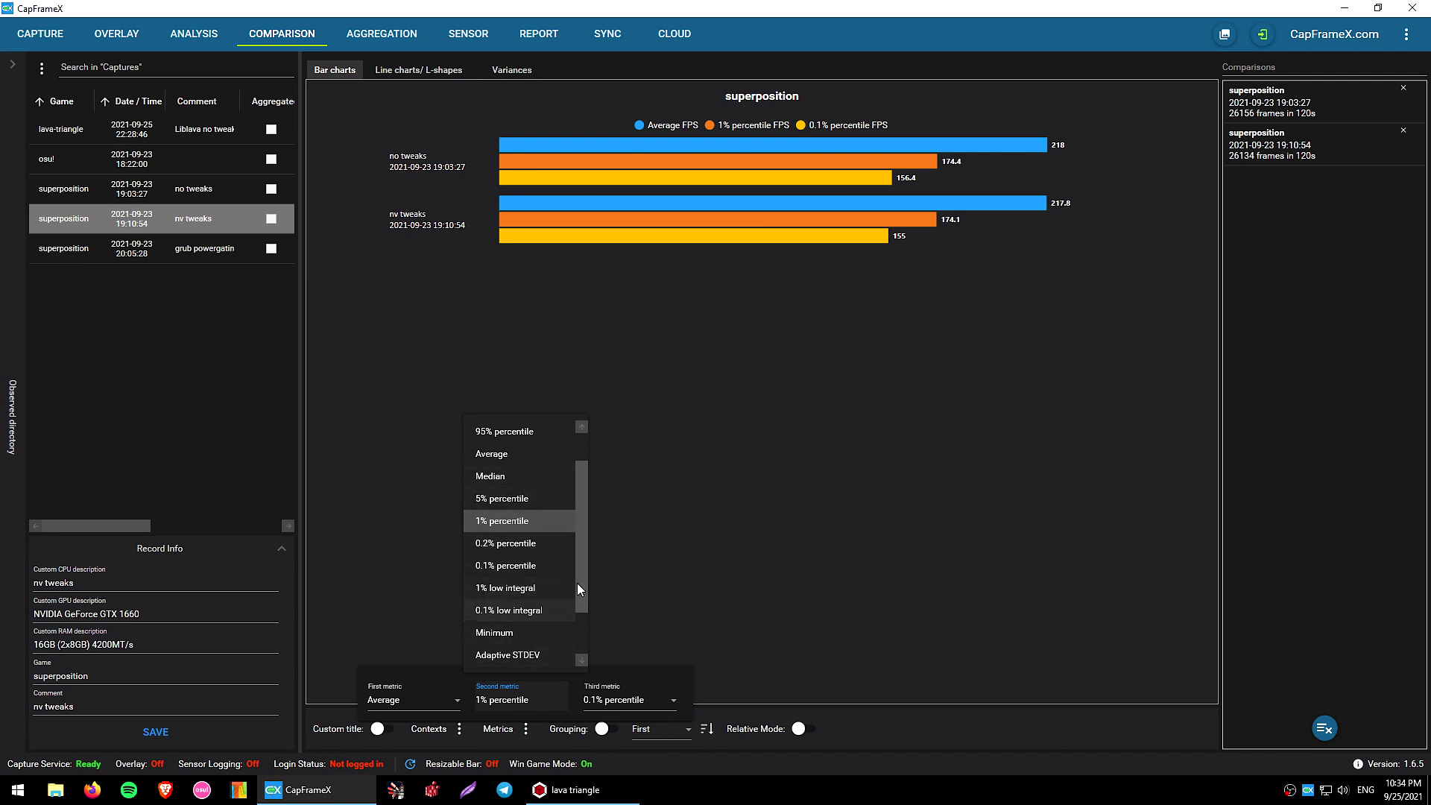
click(840, 489)
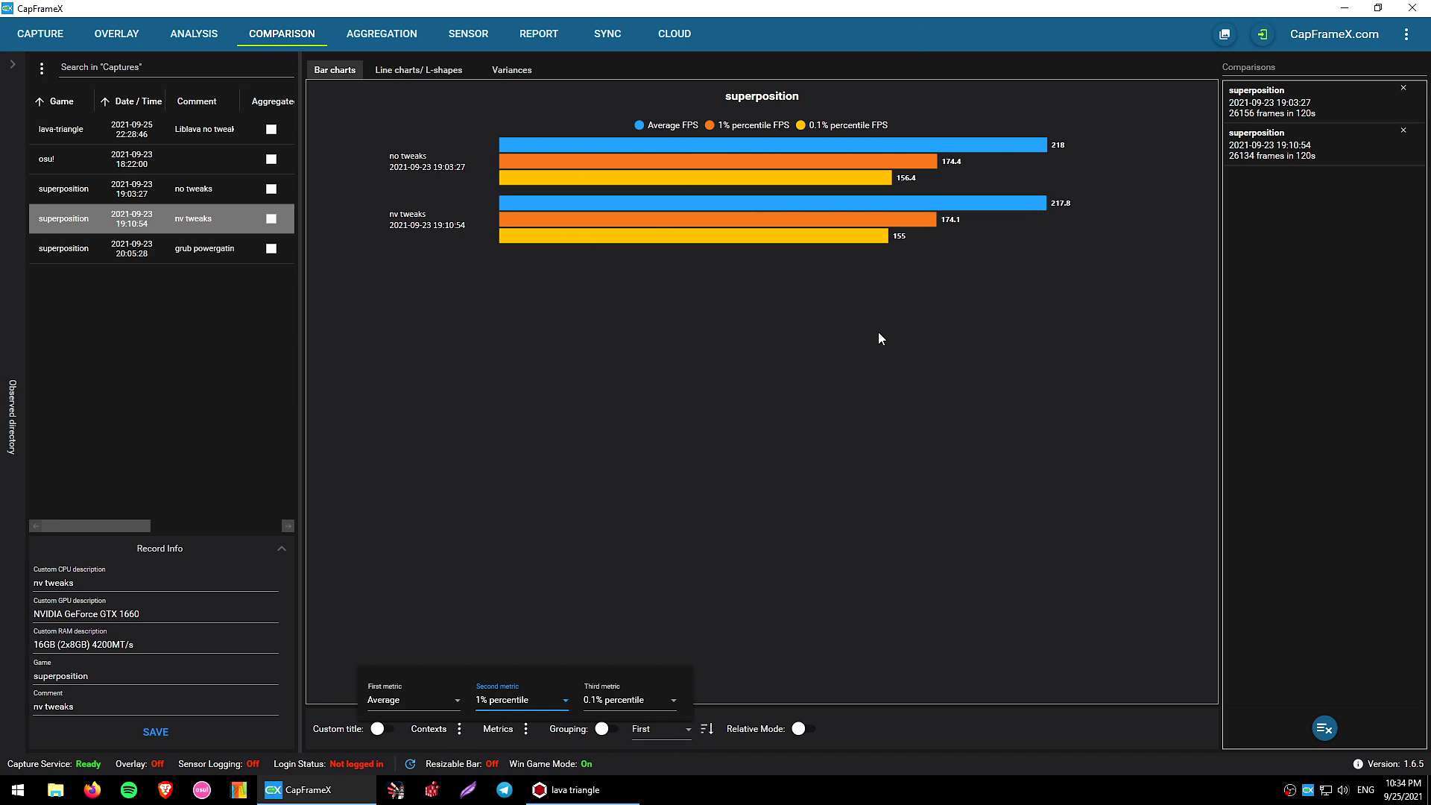
click(867, 532)
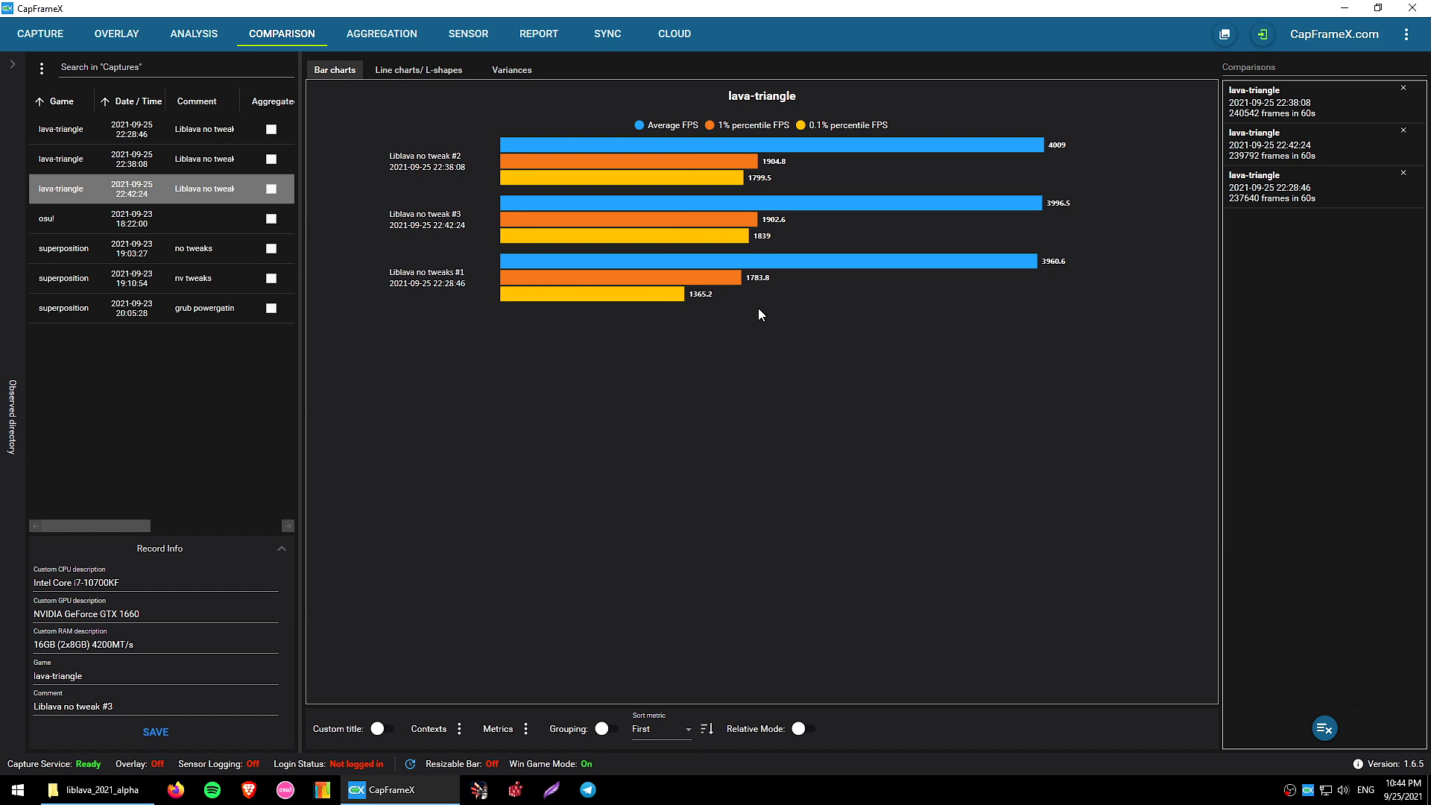
- Add the three lava-triangle captures to the aggregation table and aggregate them including outliers
click(387, 33)
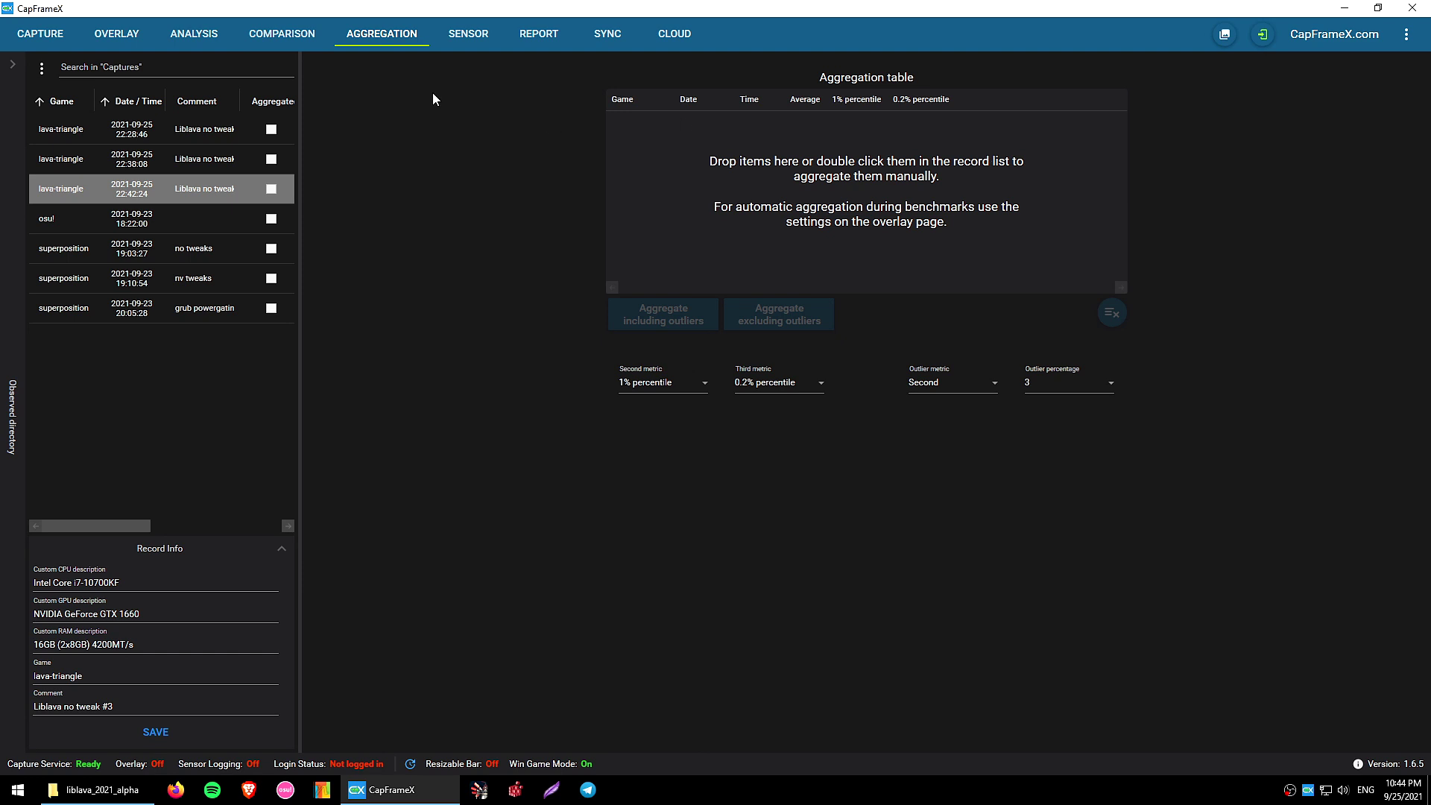
double_click(138, 131)
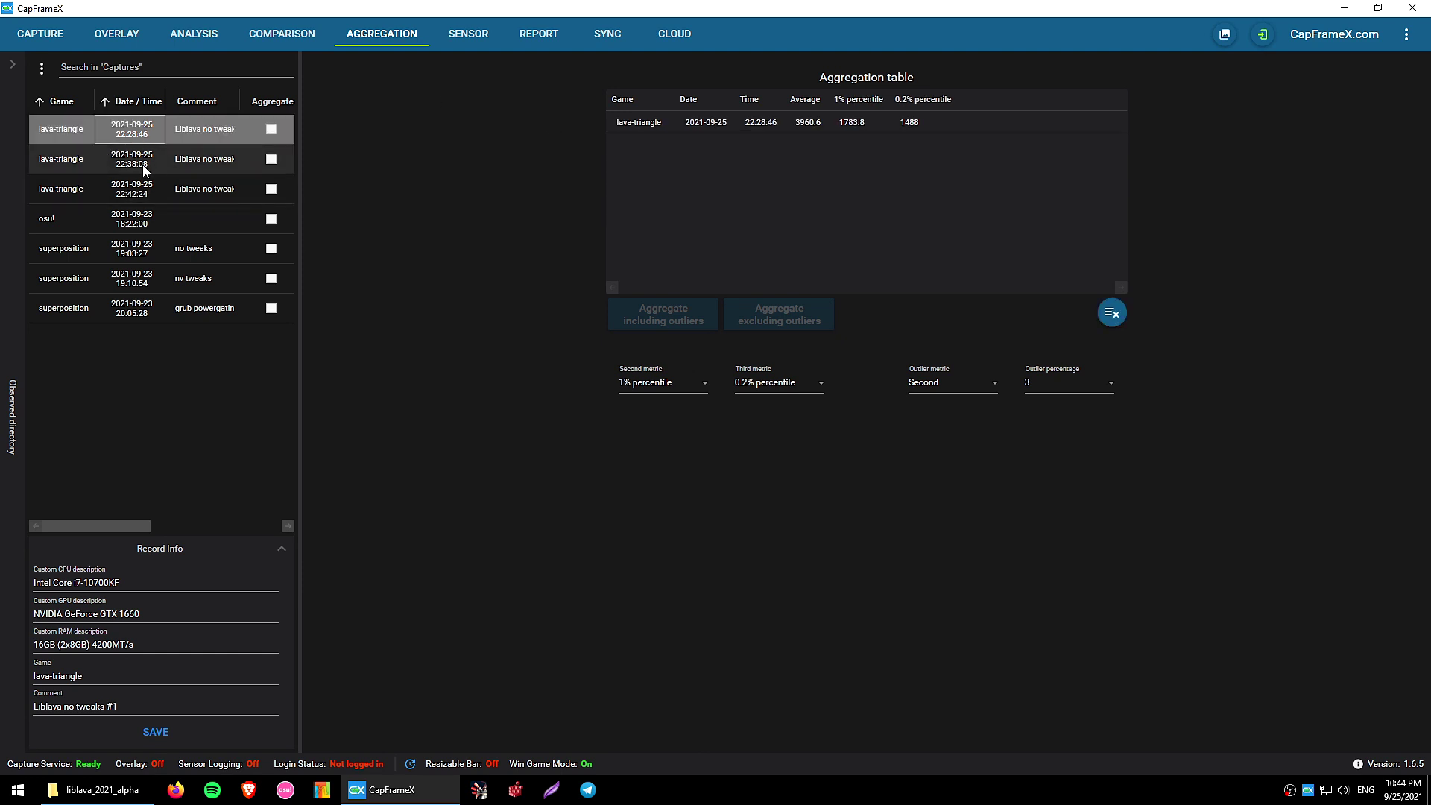
click(92, 156)
drag(670, 140, 709, 141)
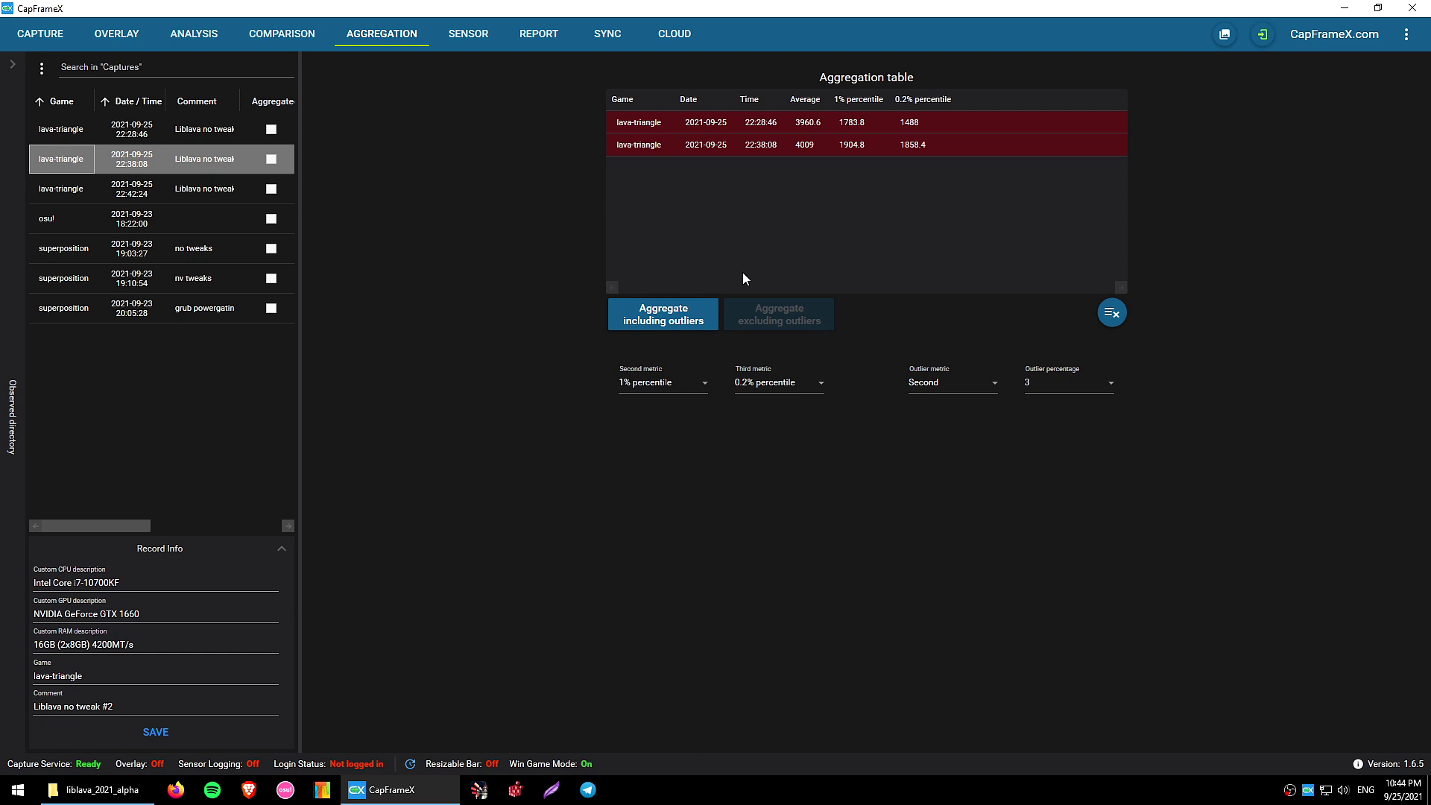
drag(114, 196, 628, 120)
click(729, 121)
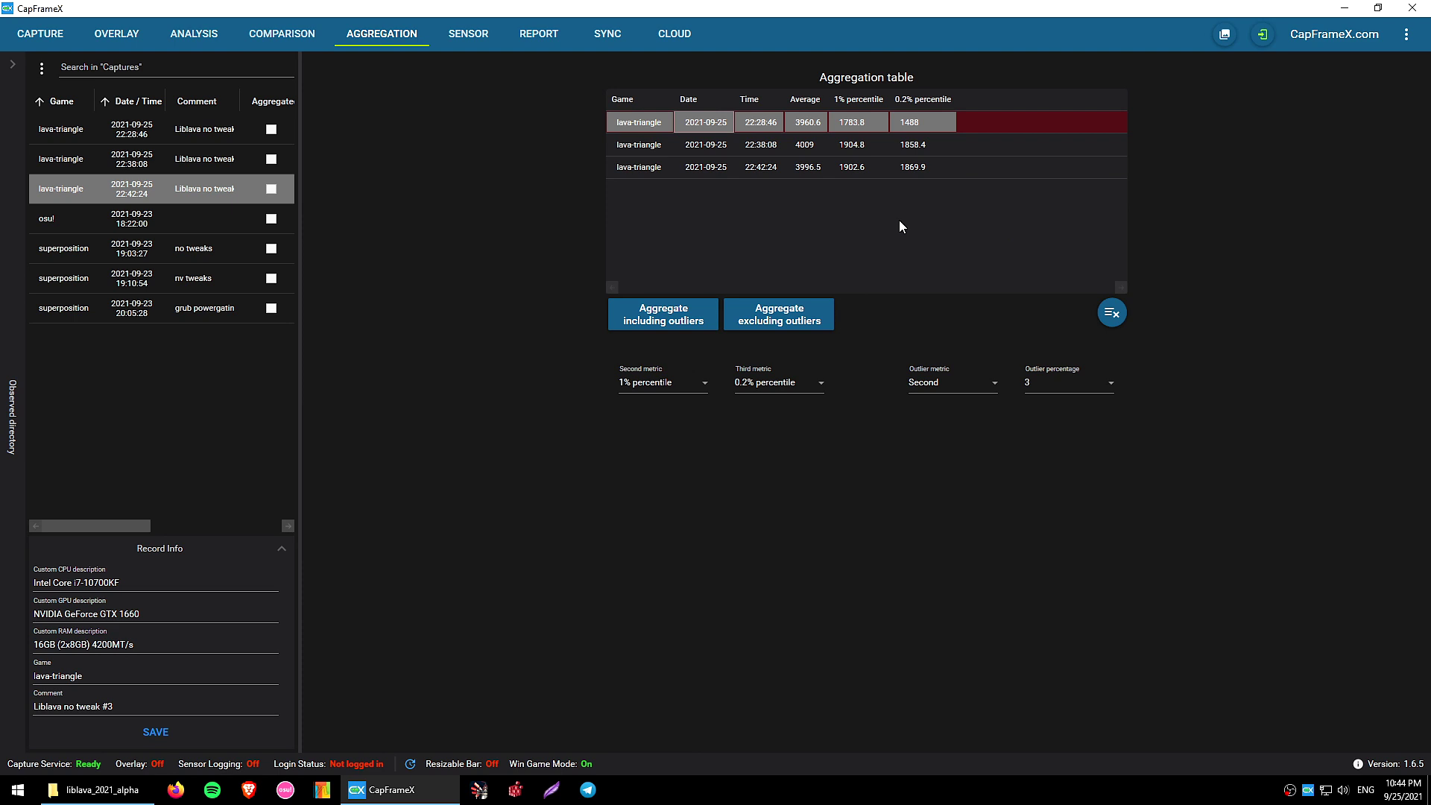
click(754, 153)
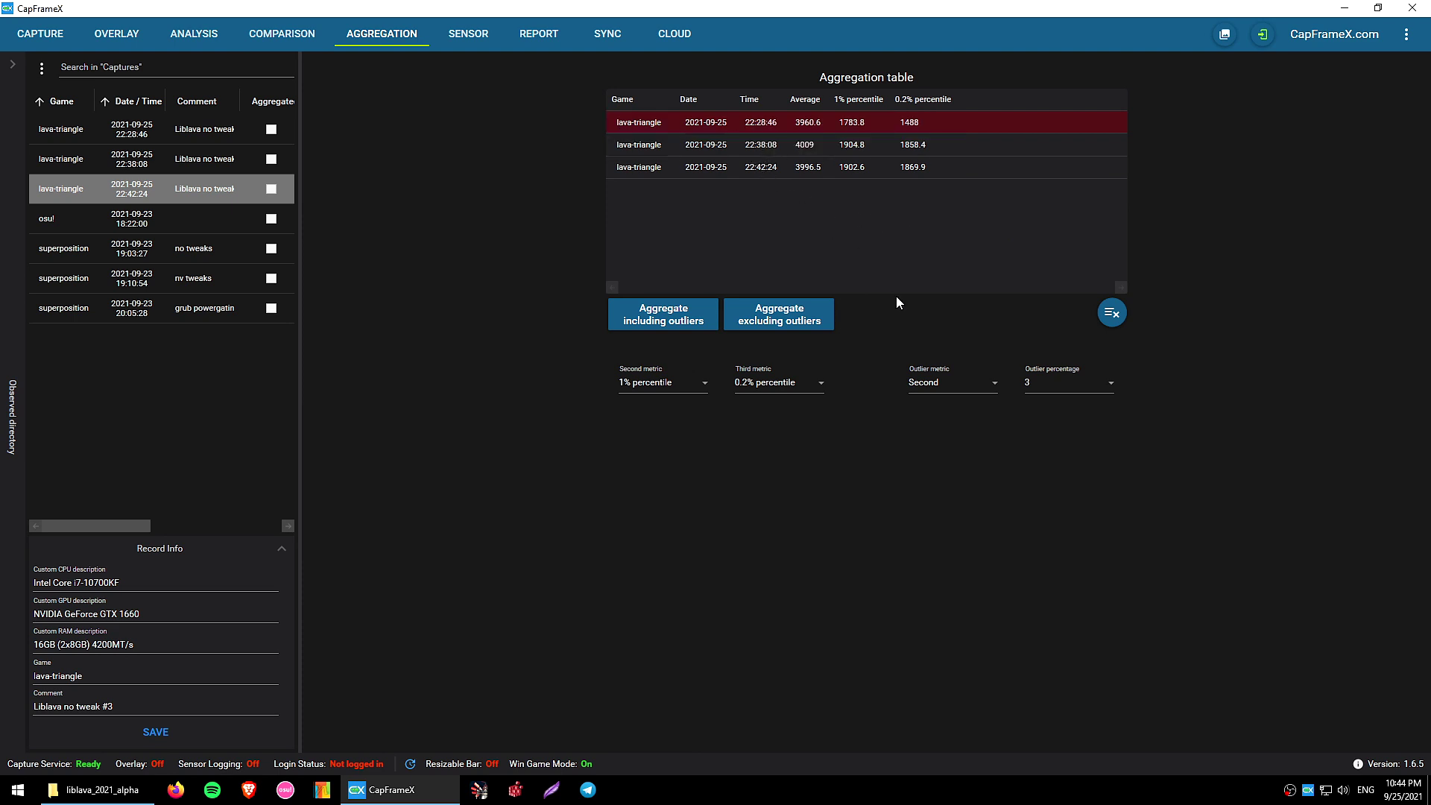
click(667, 328)
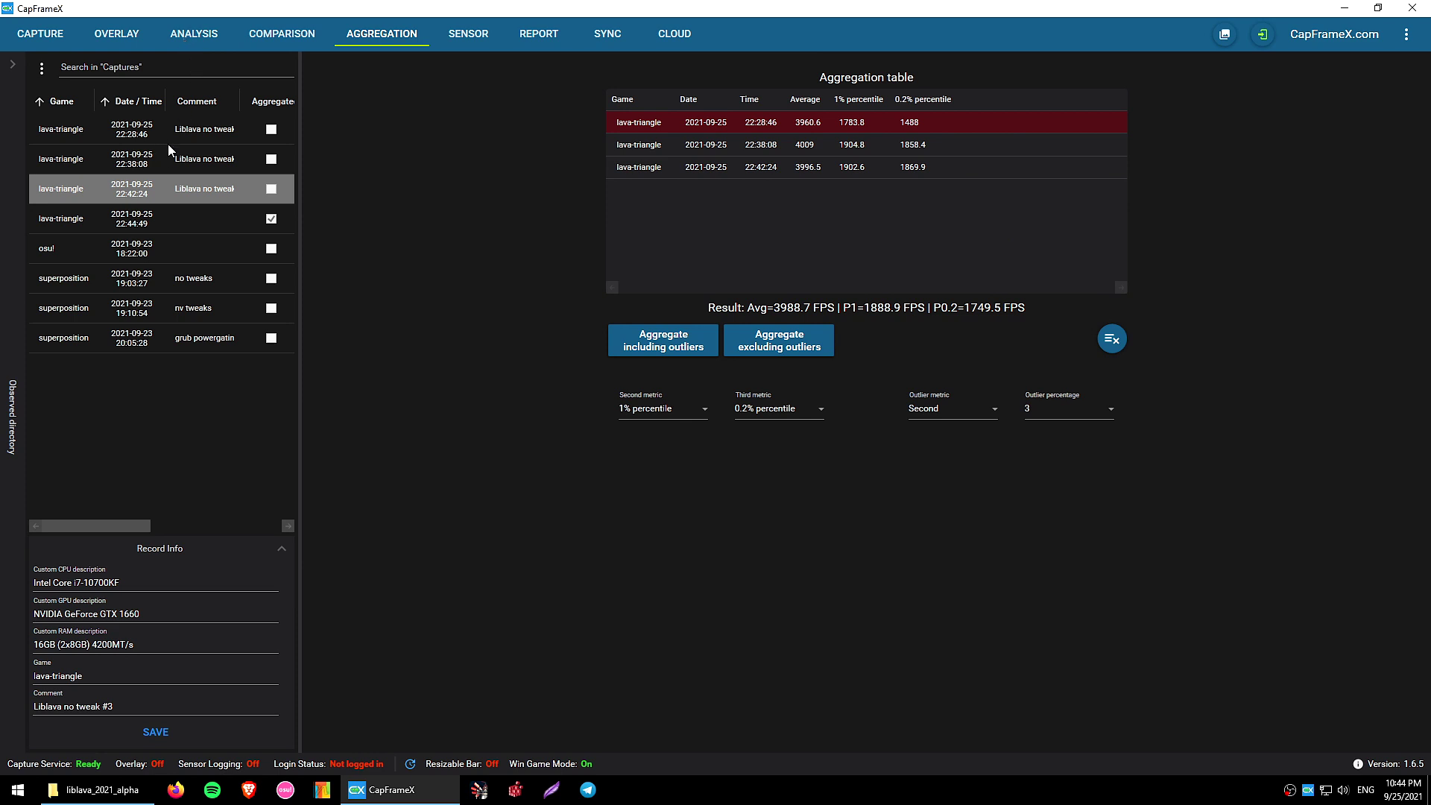
- Return to the comparison view and add the aggregated lava-triangle record to the compared captures
click(190, 36)
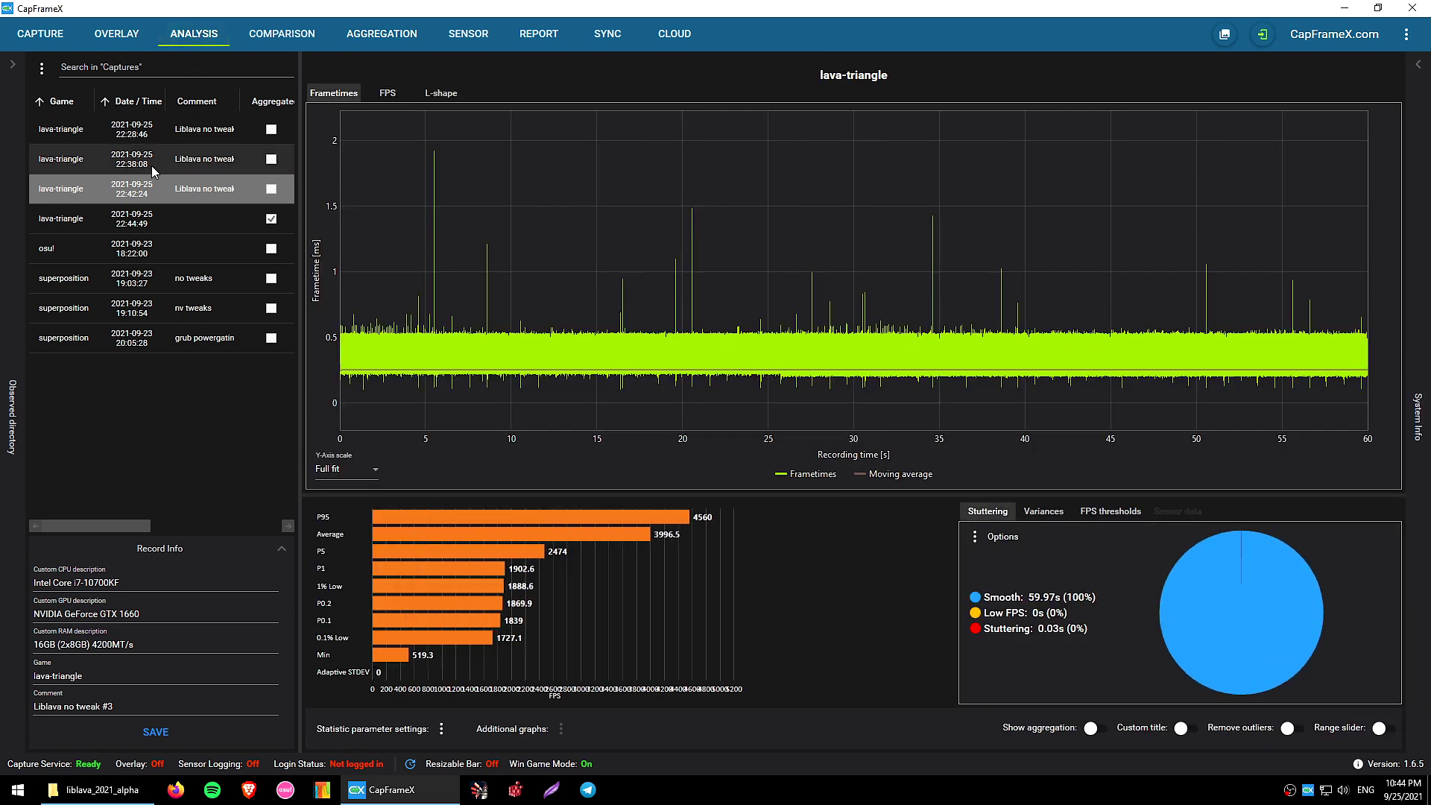
click(282, 34)
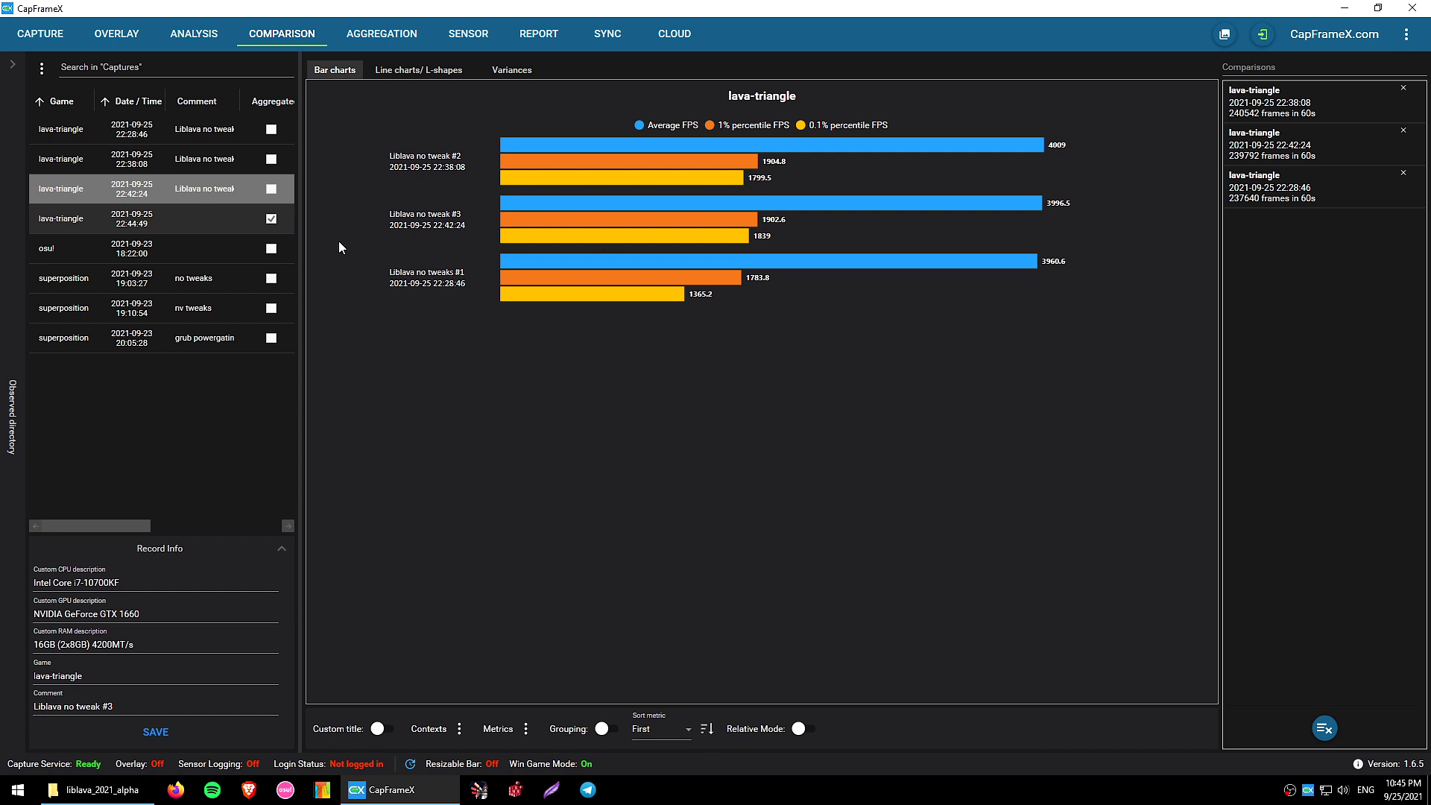
key(Down)
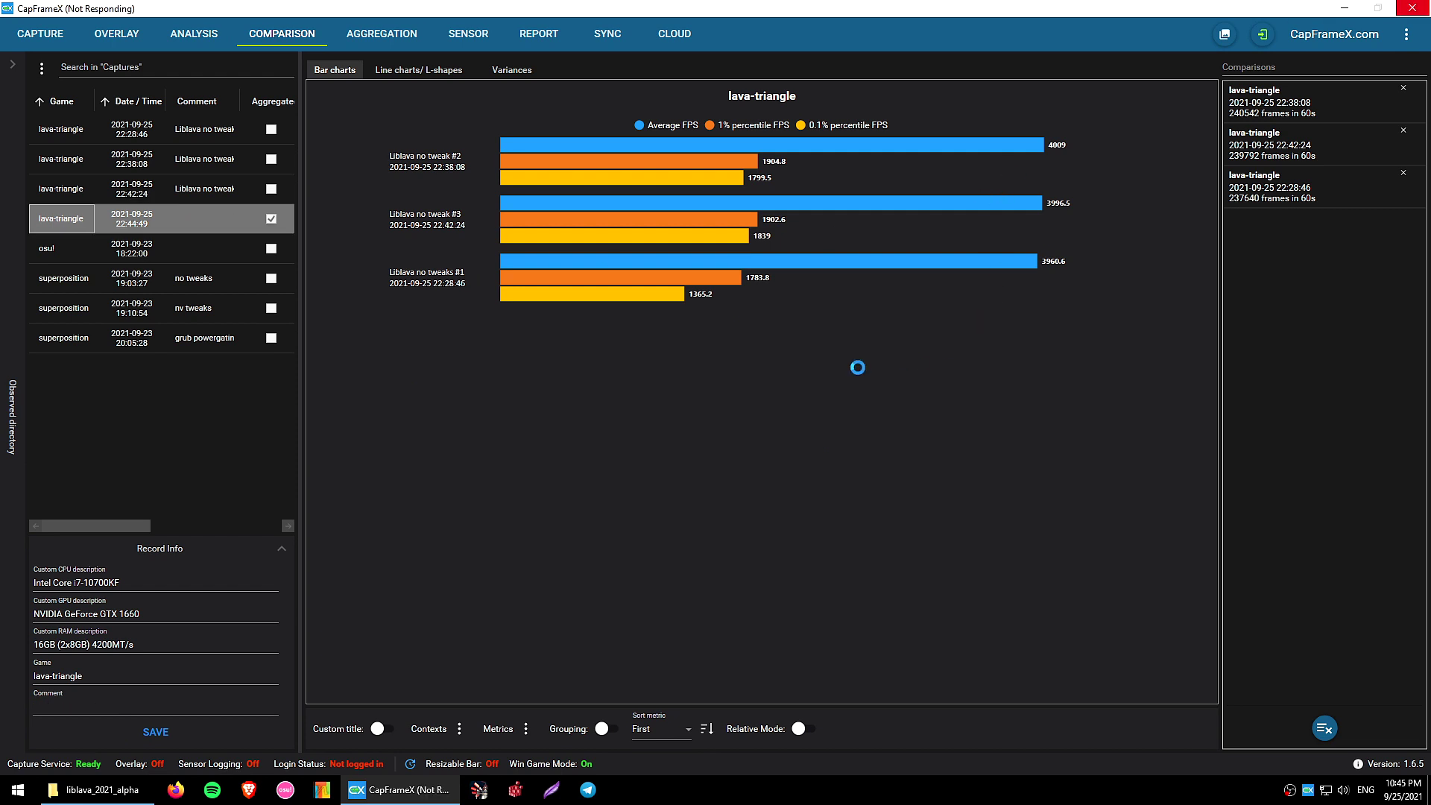
- Set the comment of the aggregated lava-triangle record from 22:44:49 to "Liblava no tweaks average"
click(196, 216)
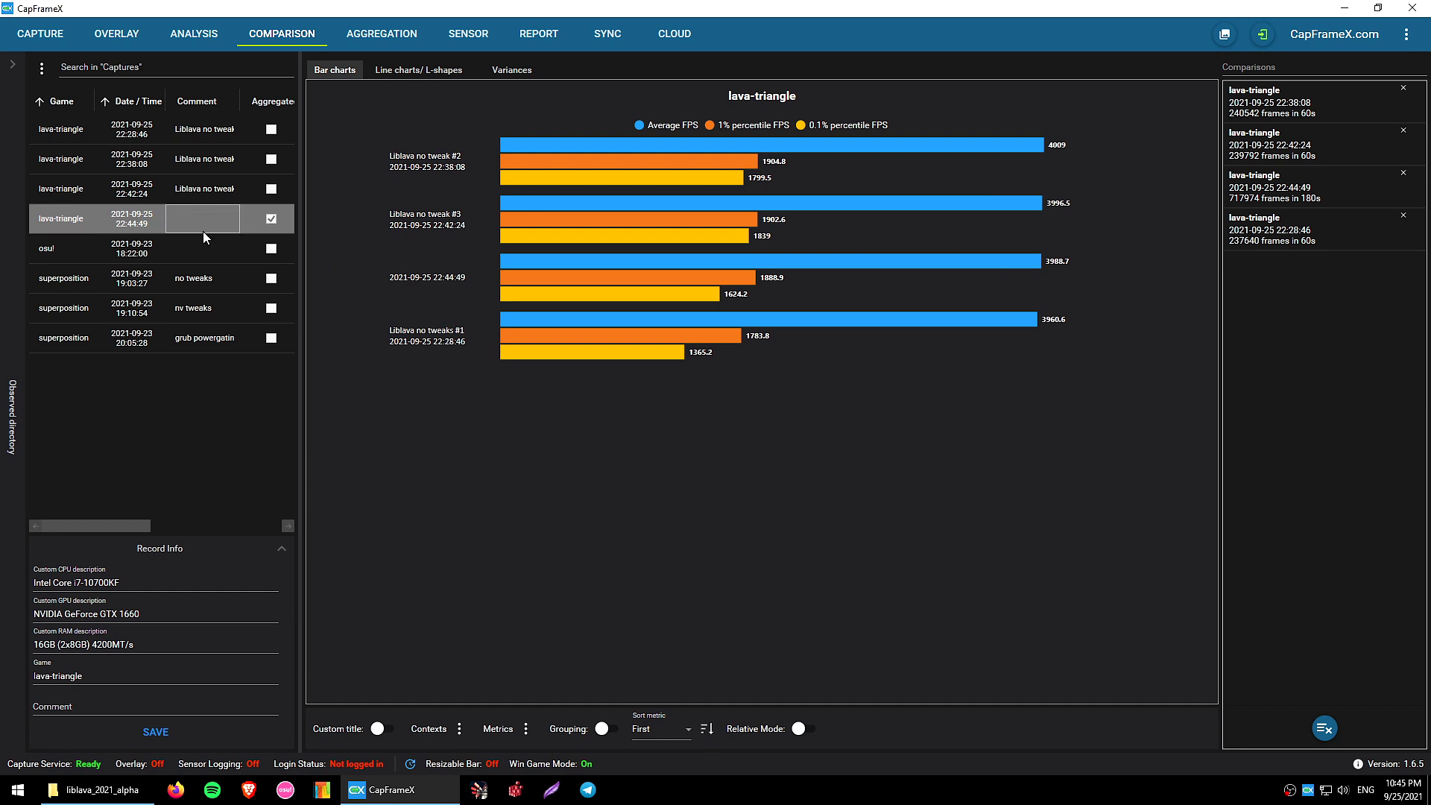
key(F2)
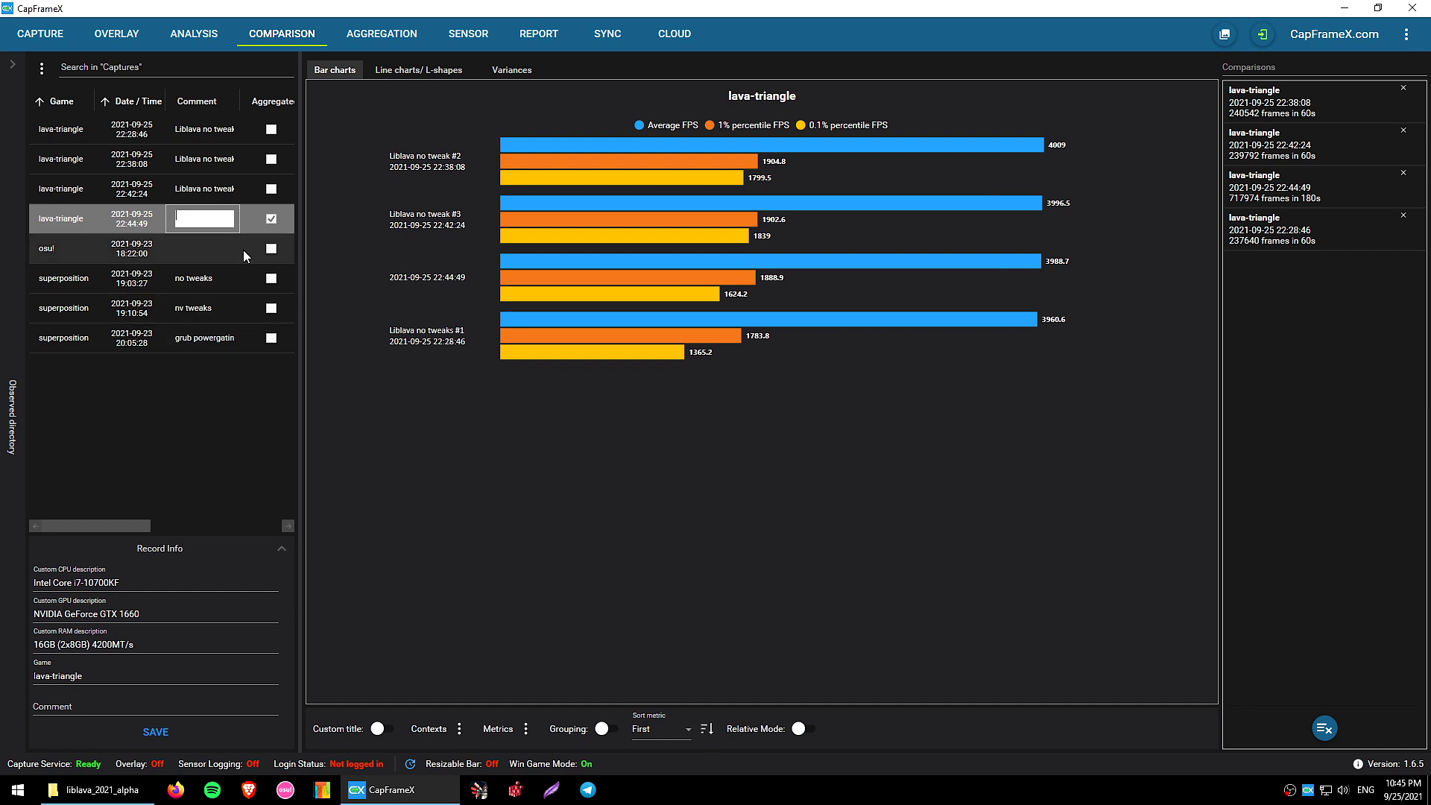
text(Liblav)
text(a n)
text(o tweaks)
text( average)
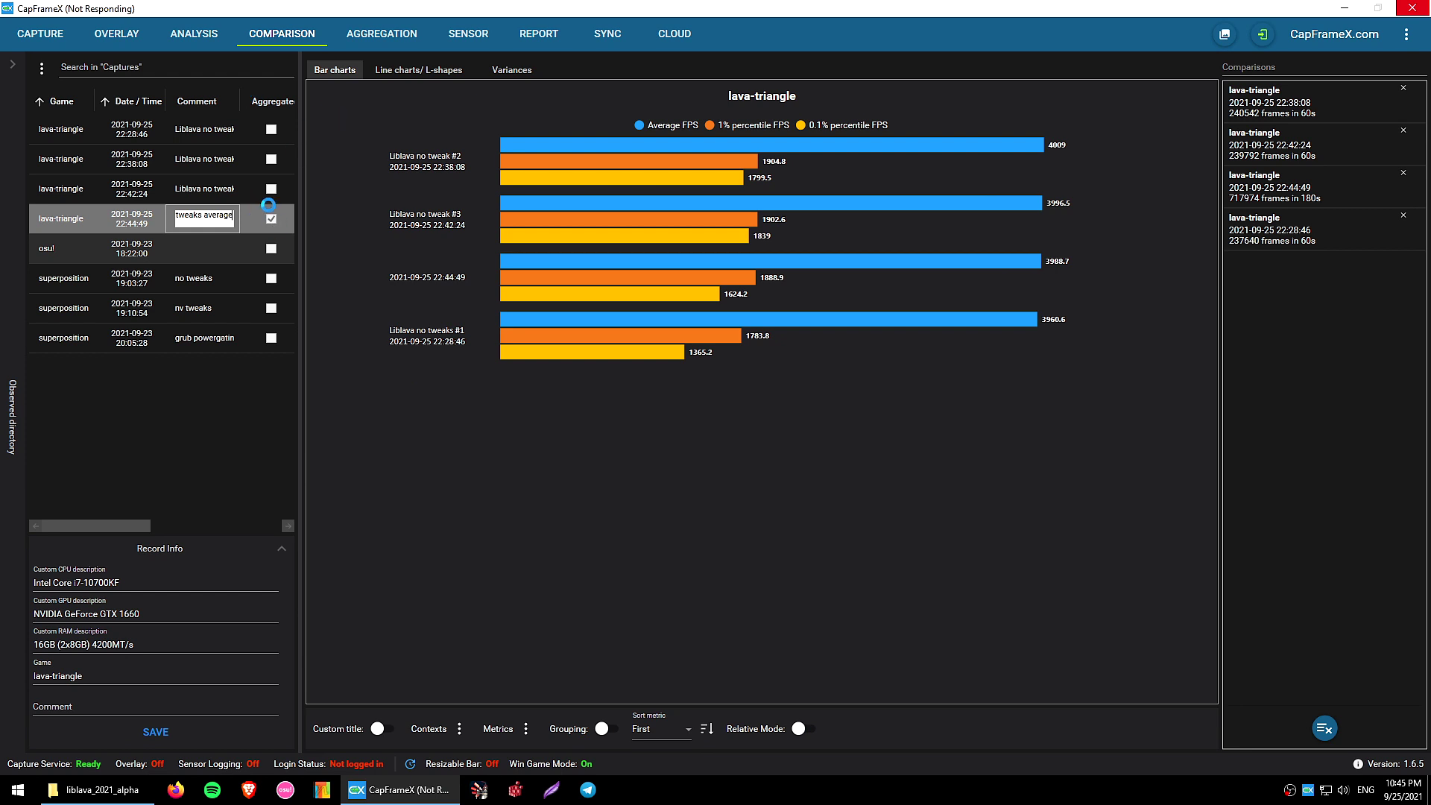
click(234, 245)
click(91, 217)
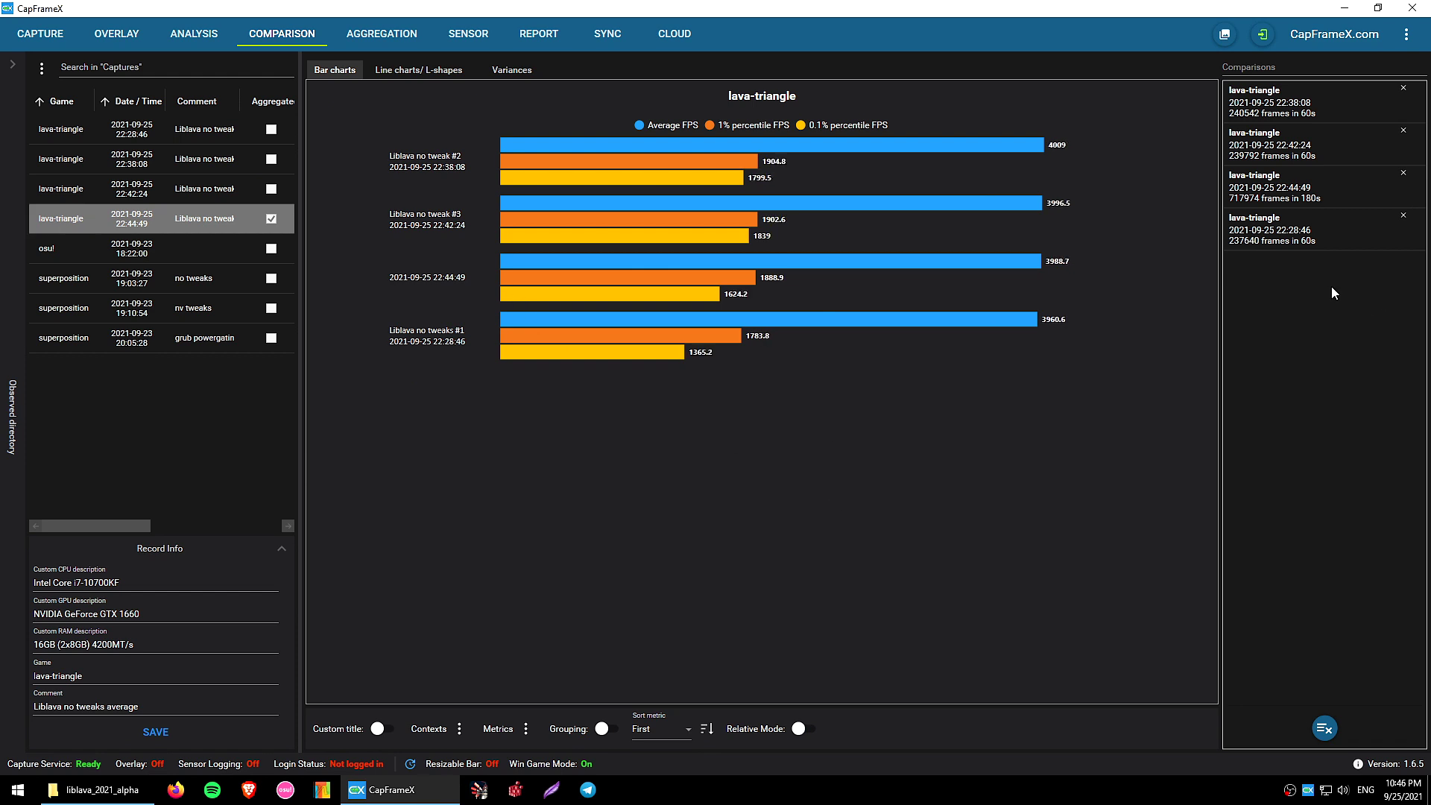
- Remove the aggregated lava-triangle record from the comparison and add it again to refresh its comment label on the chart
click(1403, 173)
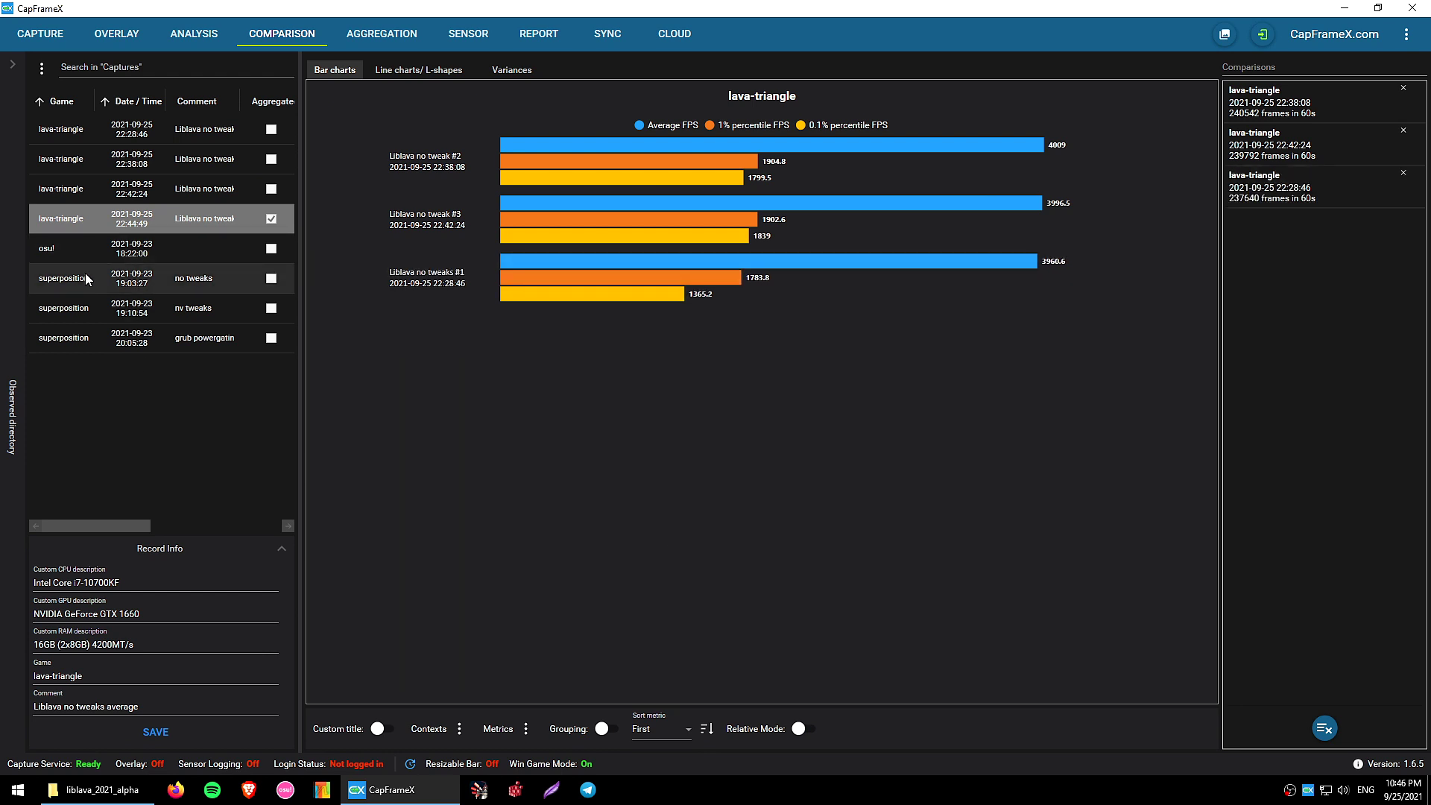
click(96, 218)
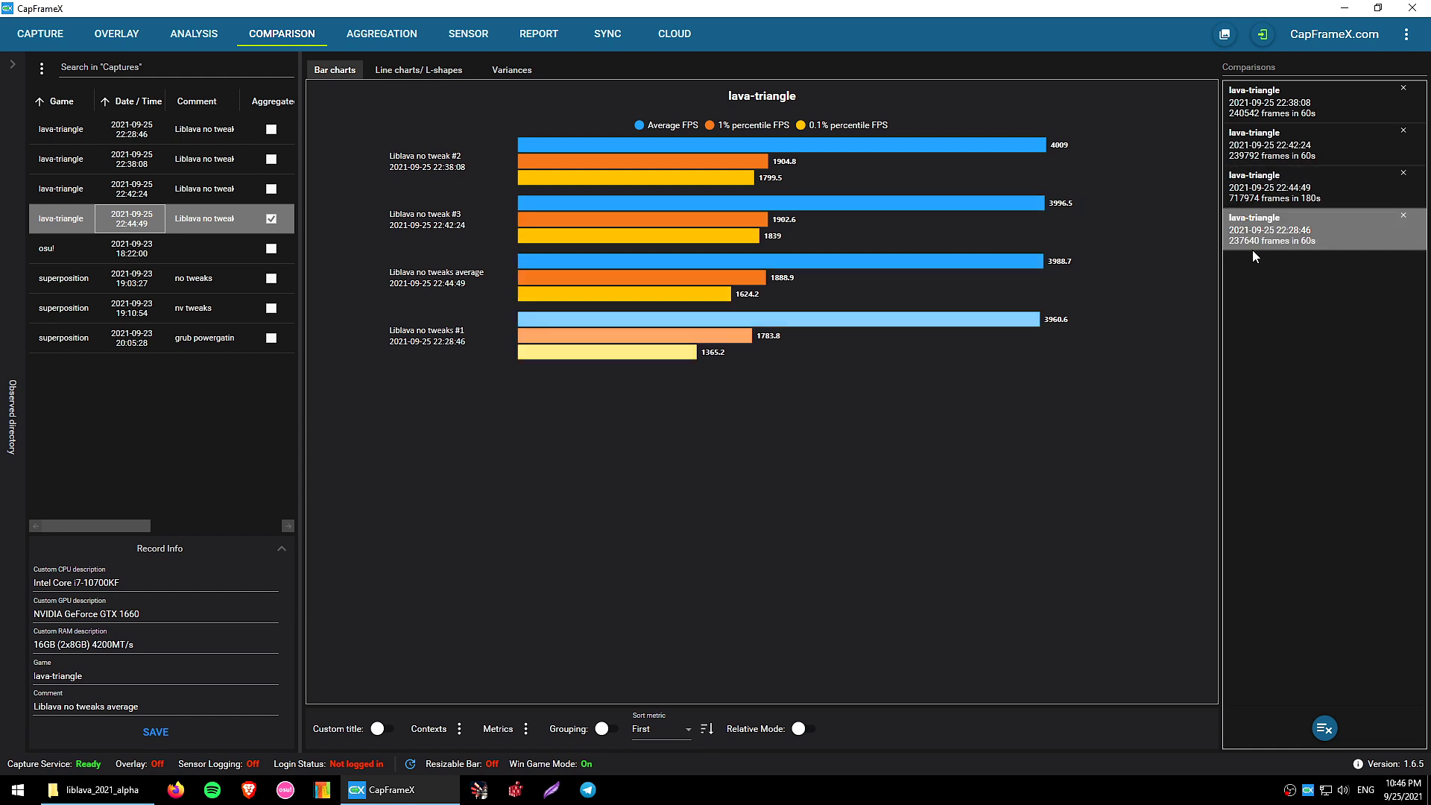
click(1268, 102)
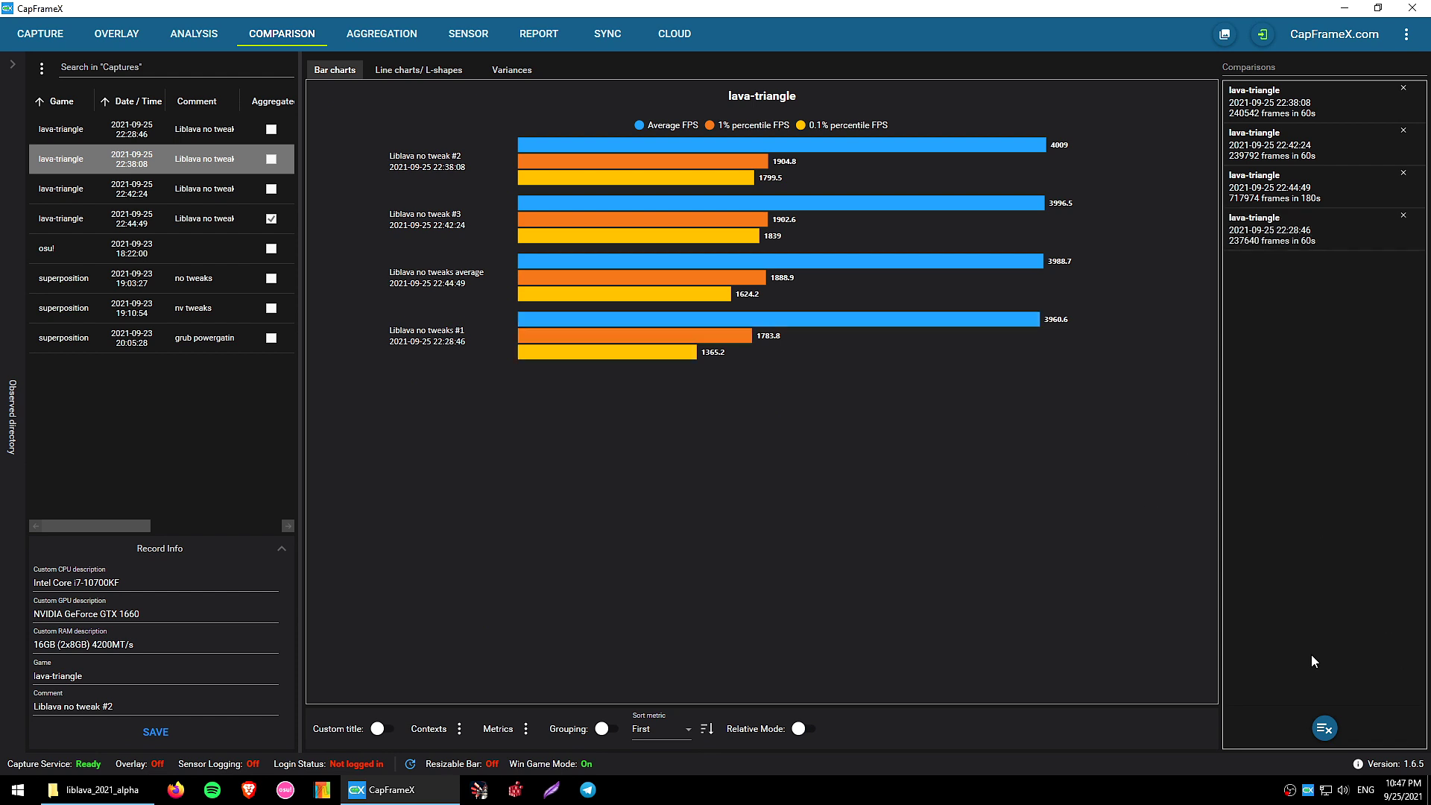
- Clear the comparison, re-adding only the aggregated lava-triangle record, and empty the aggregation table
click(1324, 728)
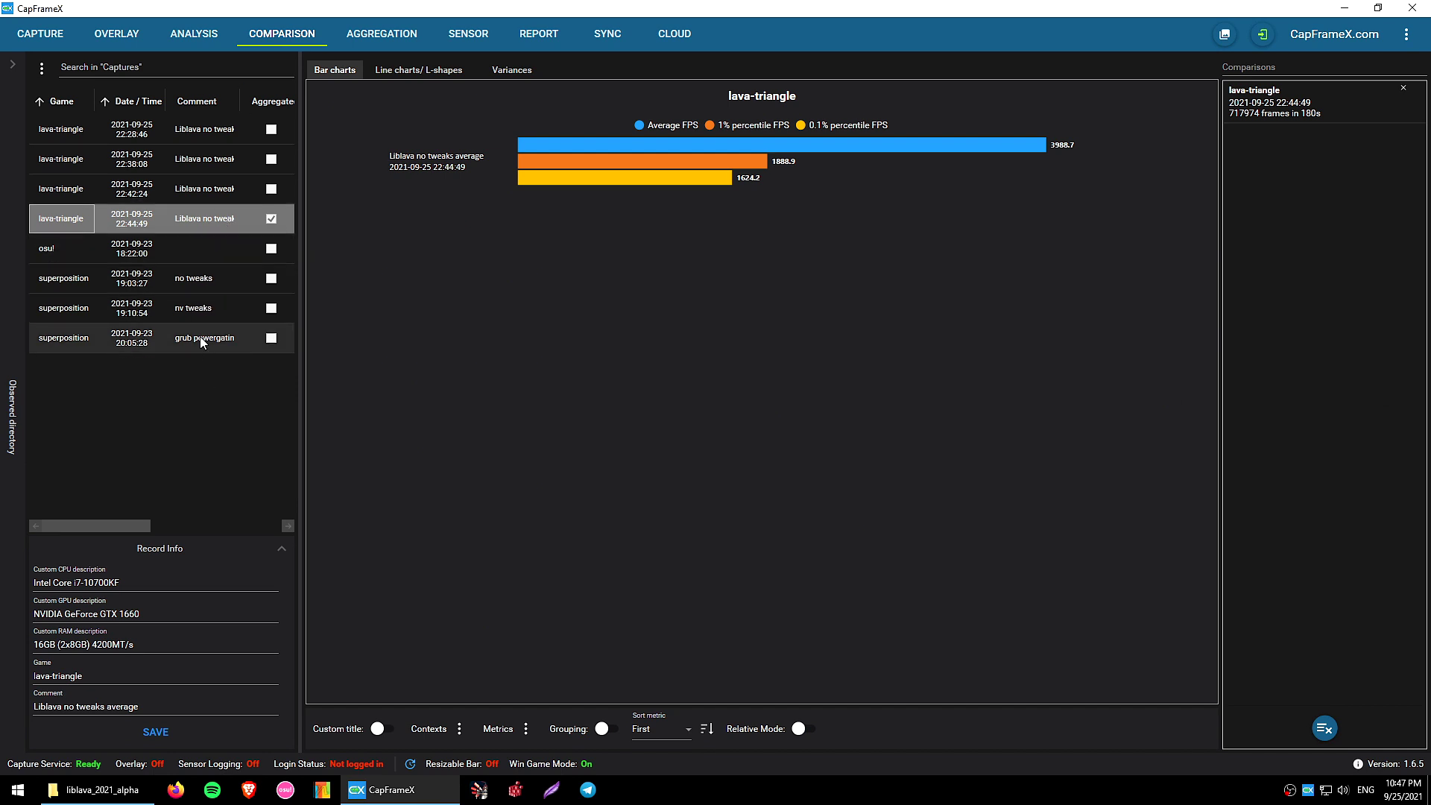
click(384, 33)
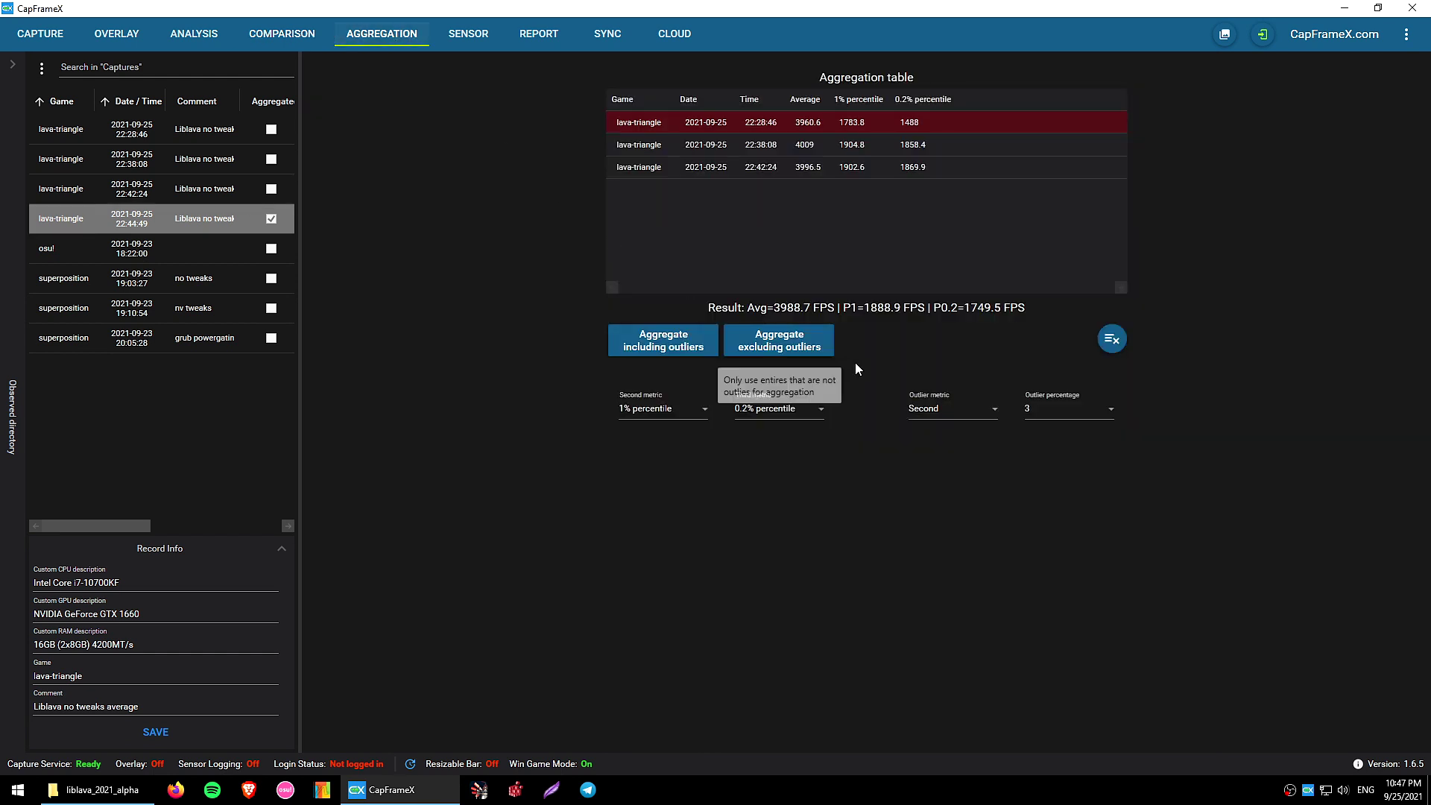
click(1111, 340)
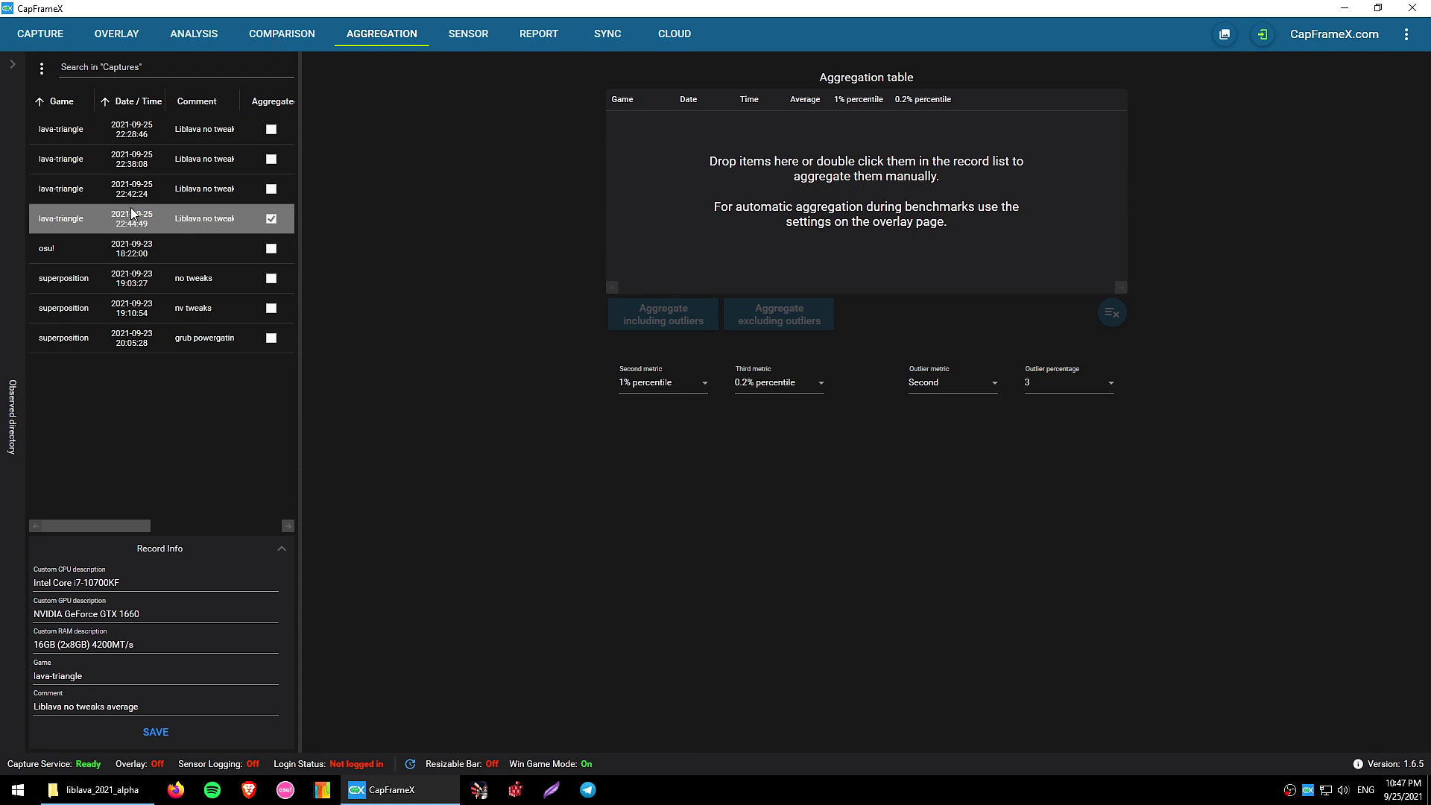
- Examine the frametime and FPS analysis of the aggregated record and the individual lava-triangle captures, widening the Comment column
click(301, 38)
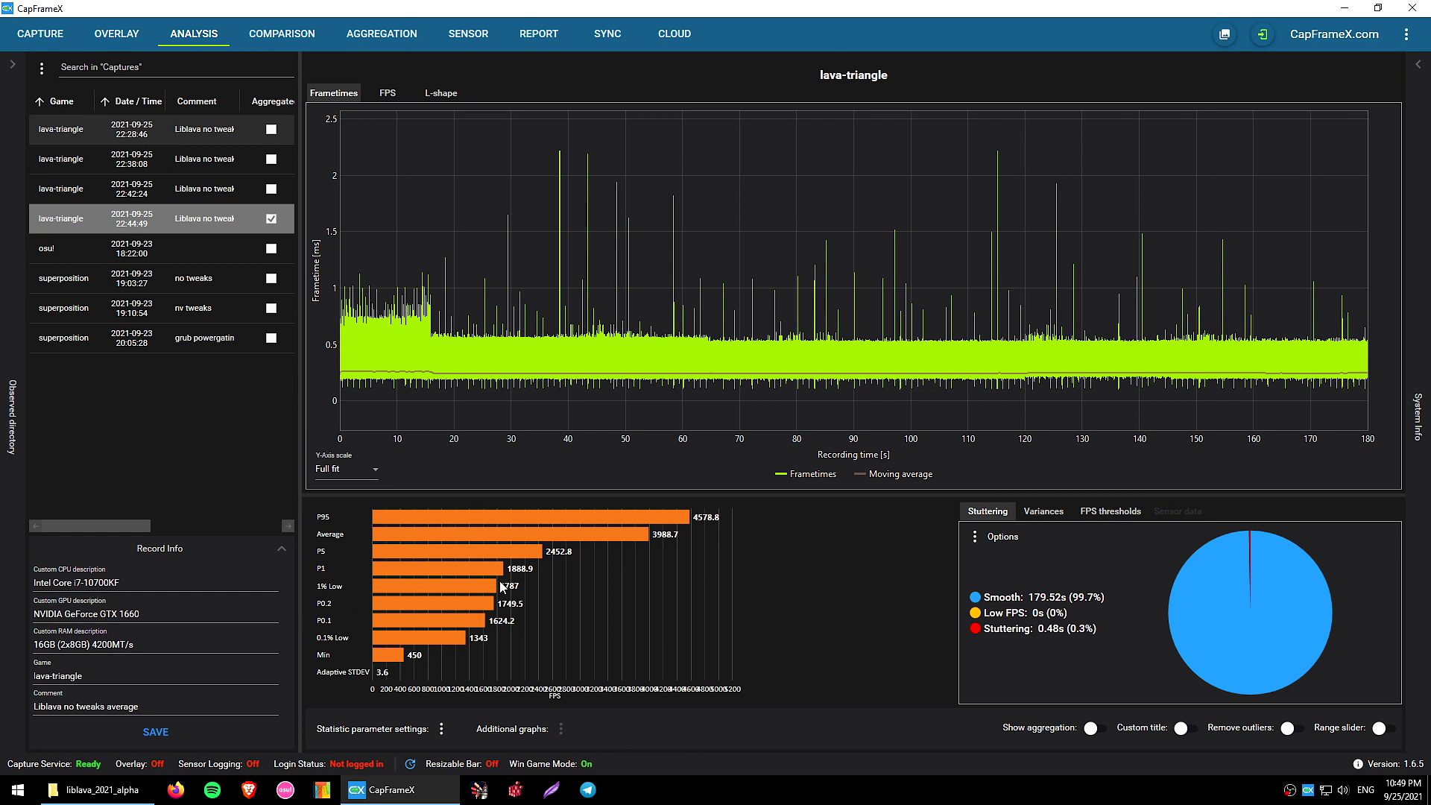
click(257, 133)
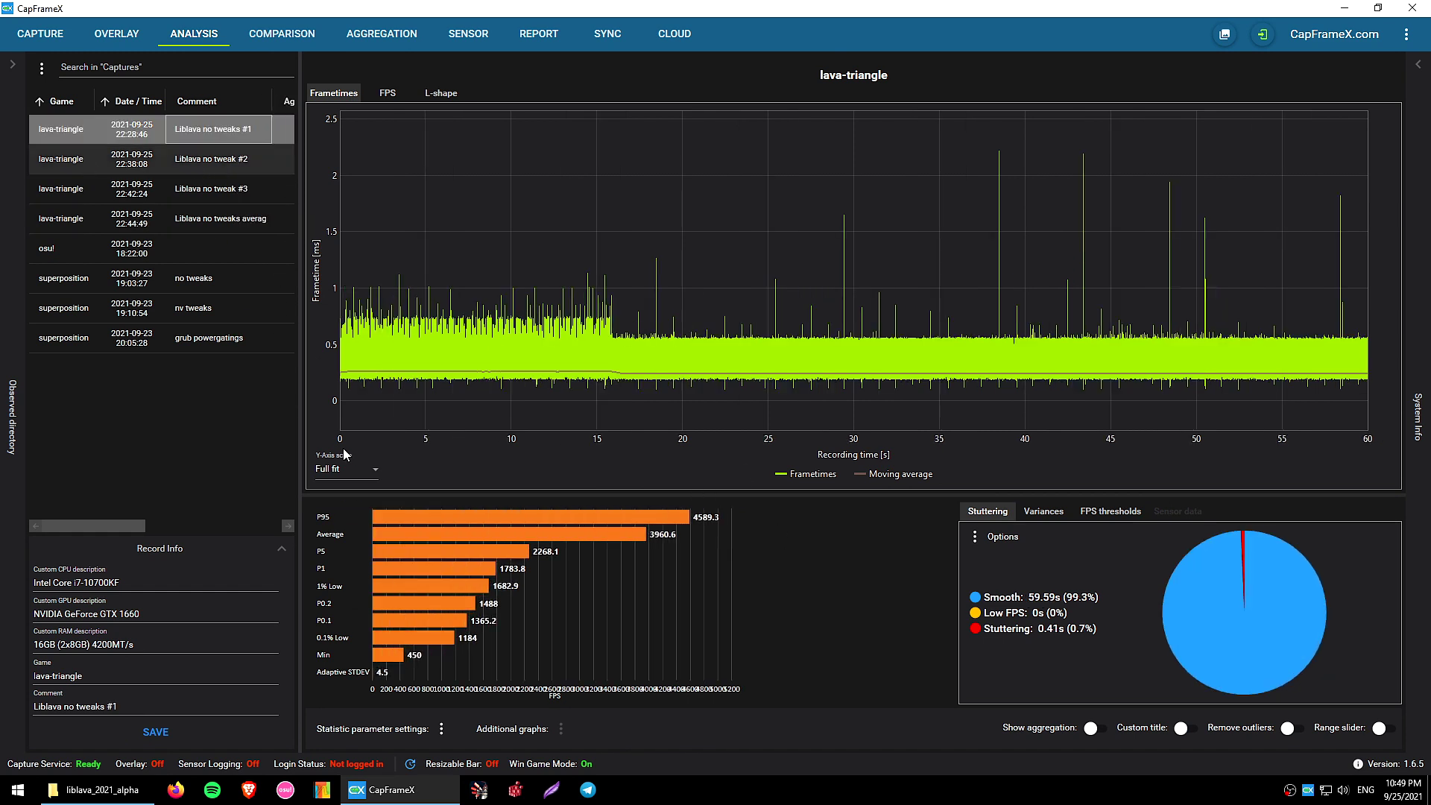
key(Down)
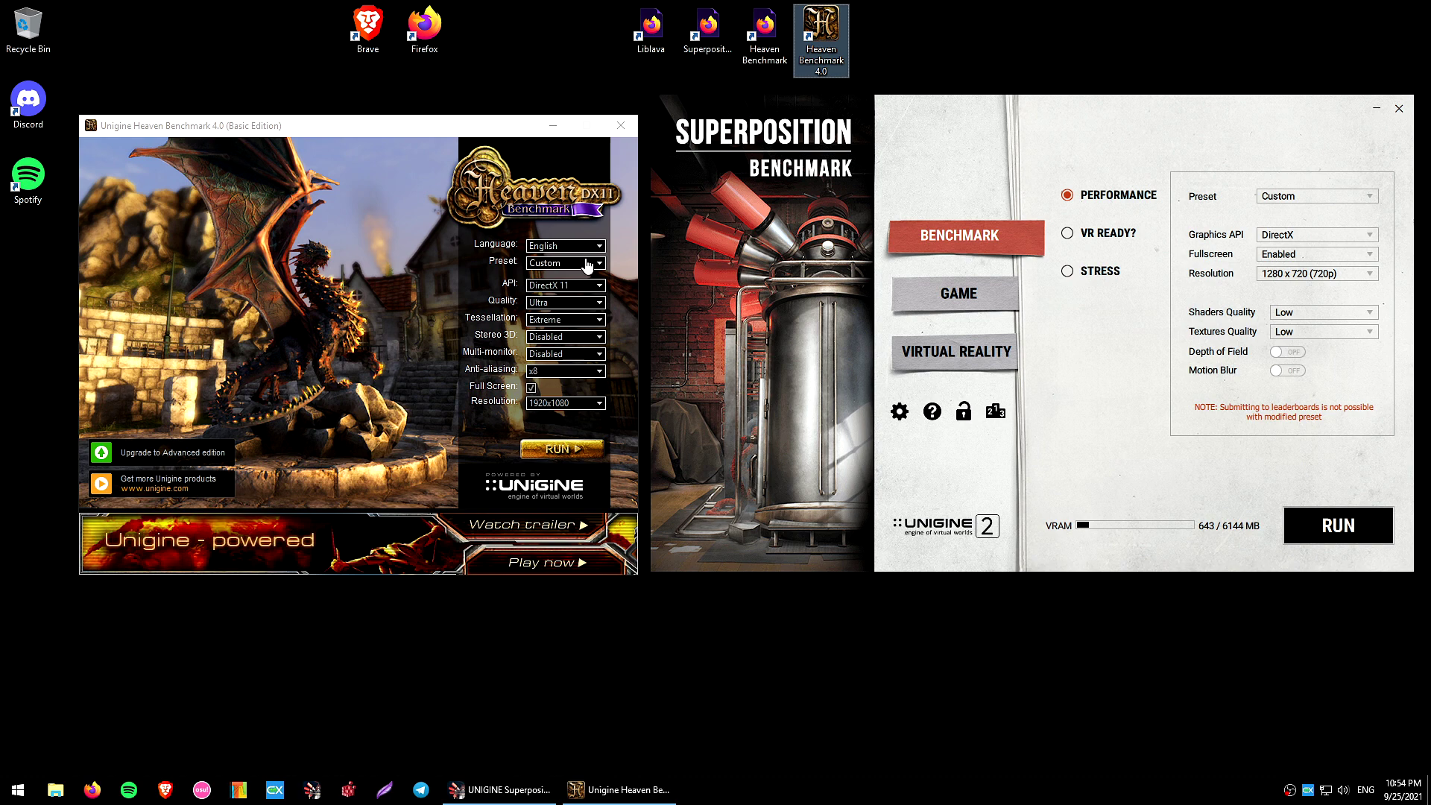
- In Unigine Heaven Benchmark, look through the available presets while keeping Custom
click(562, 265)
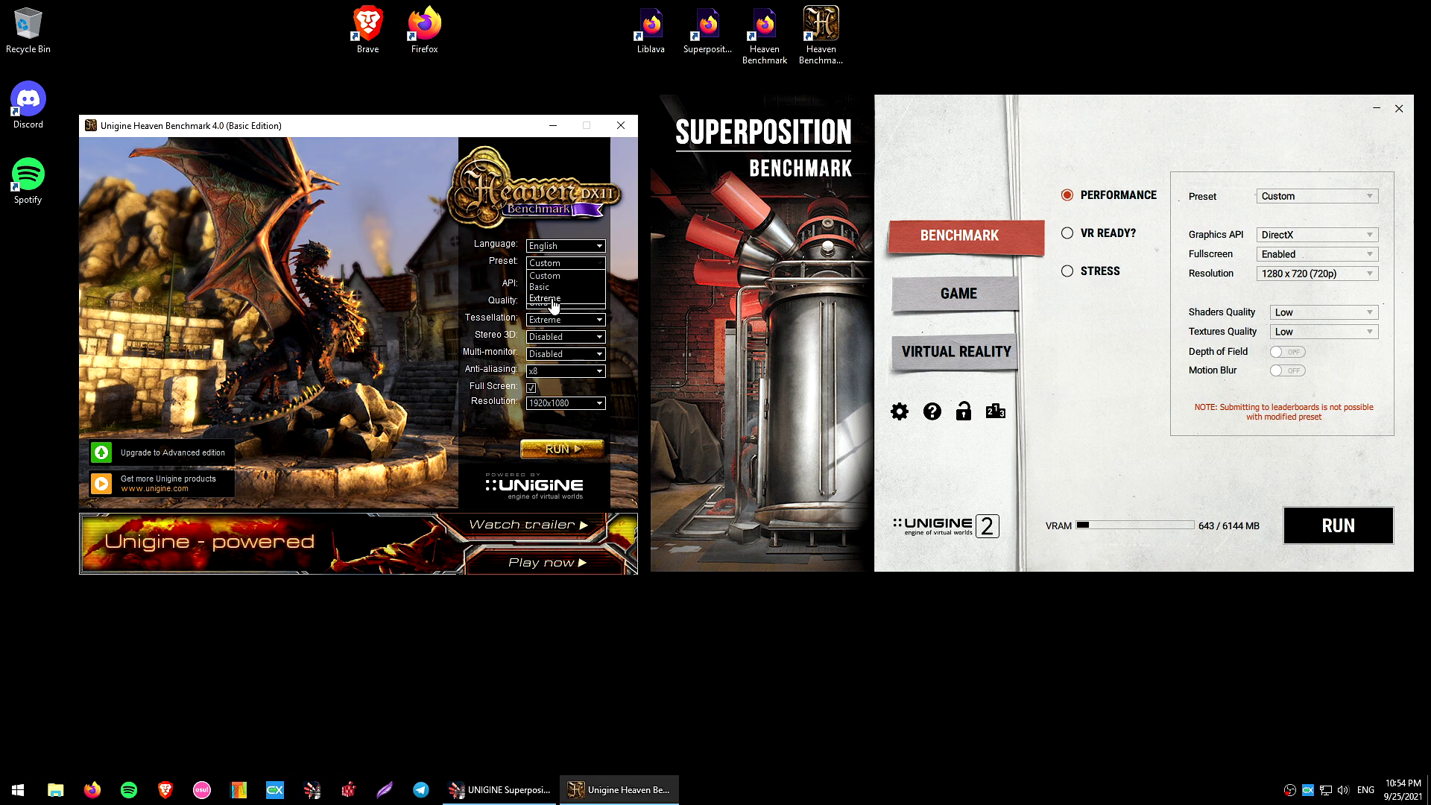
click(566, 267)
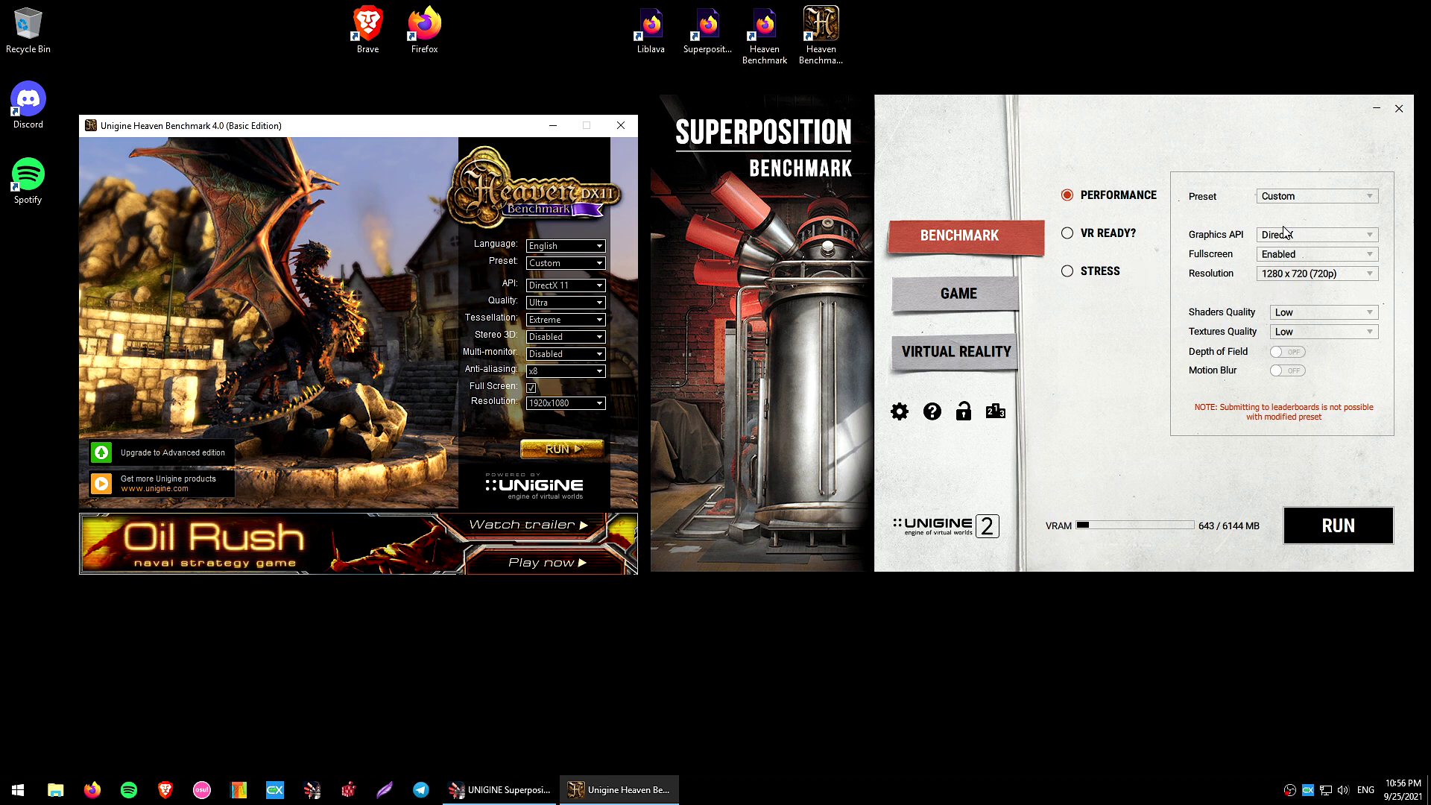
- Switch to Unigine Superposition and set the benchmark preset to 1080p Extreme
click(1311, 198)
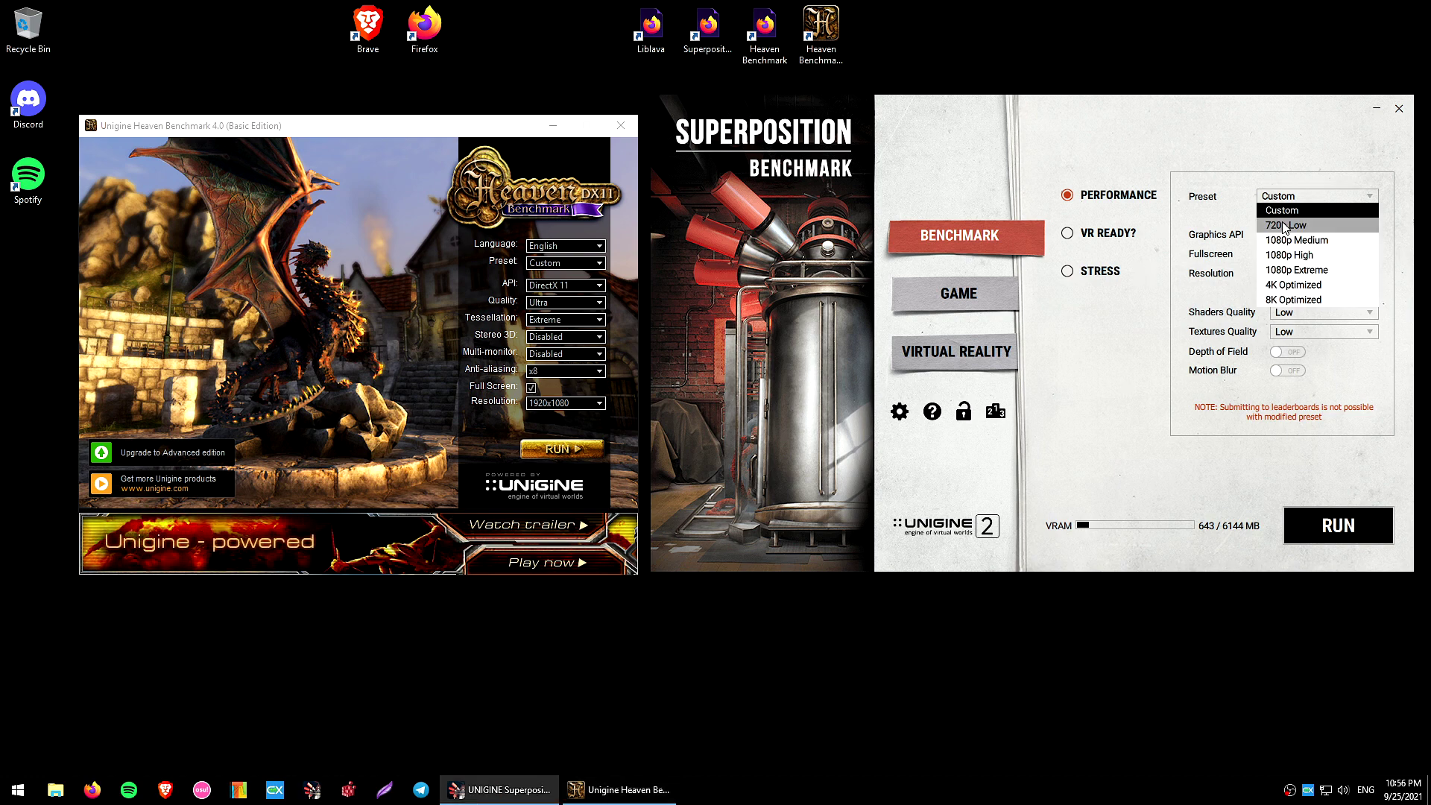
click(1312, 201)
click(1339, 201)
click(1334, 271)
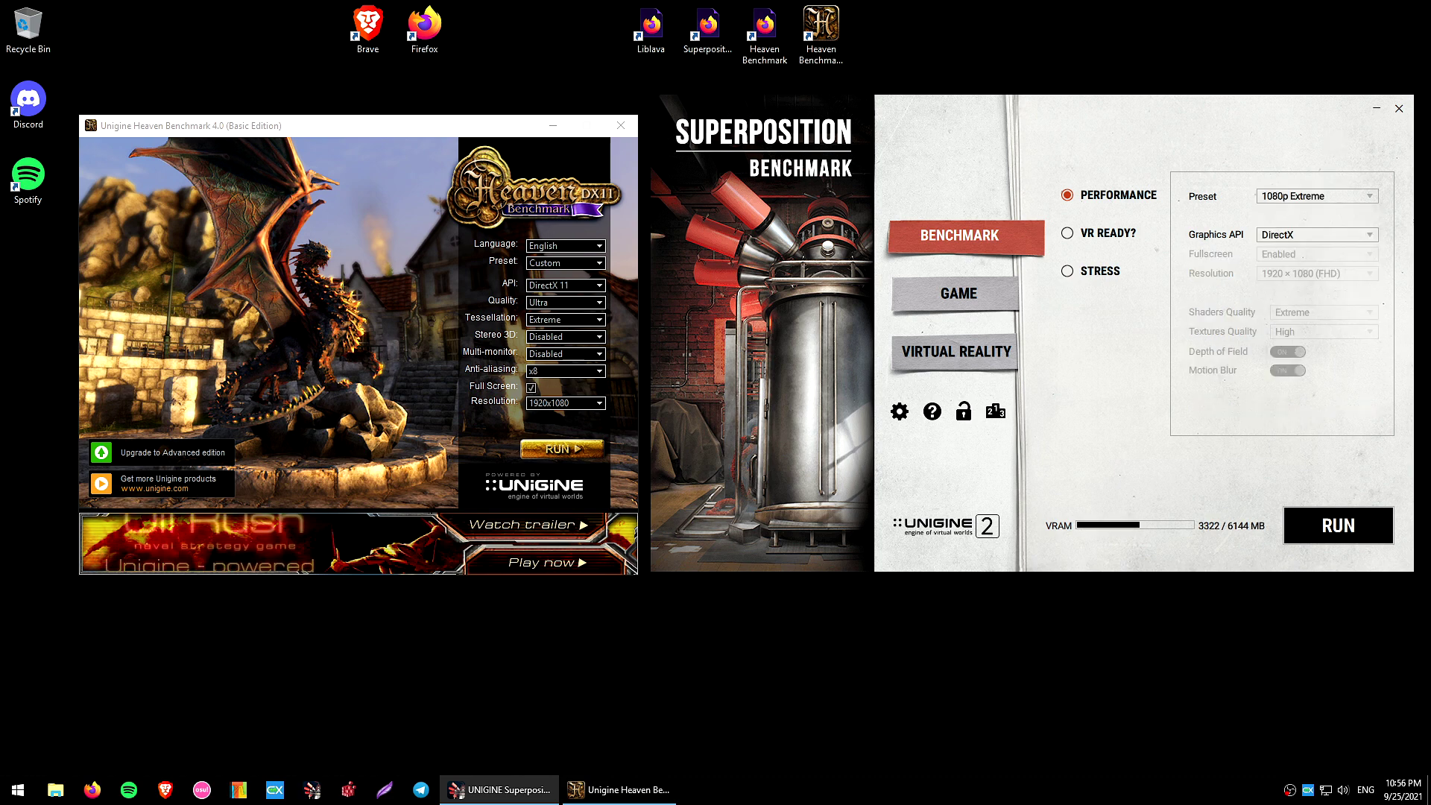
- Try the 8K Optimized preset in Superposition, then return the preset to 1080p Extreme
click(1293, 195)
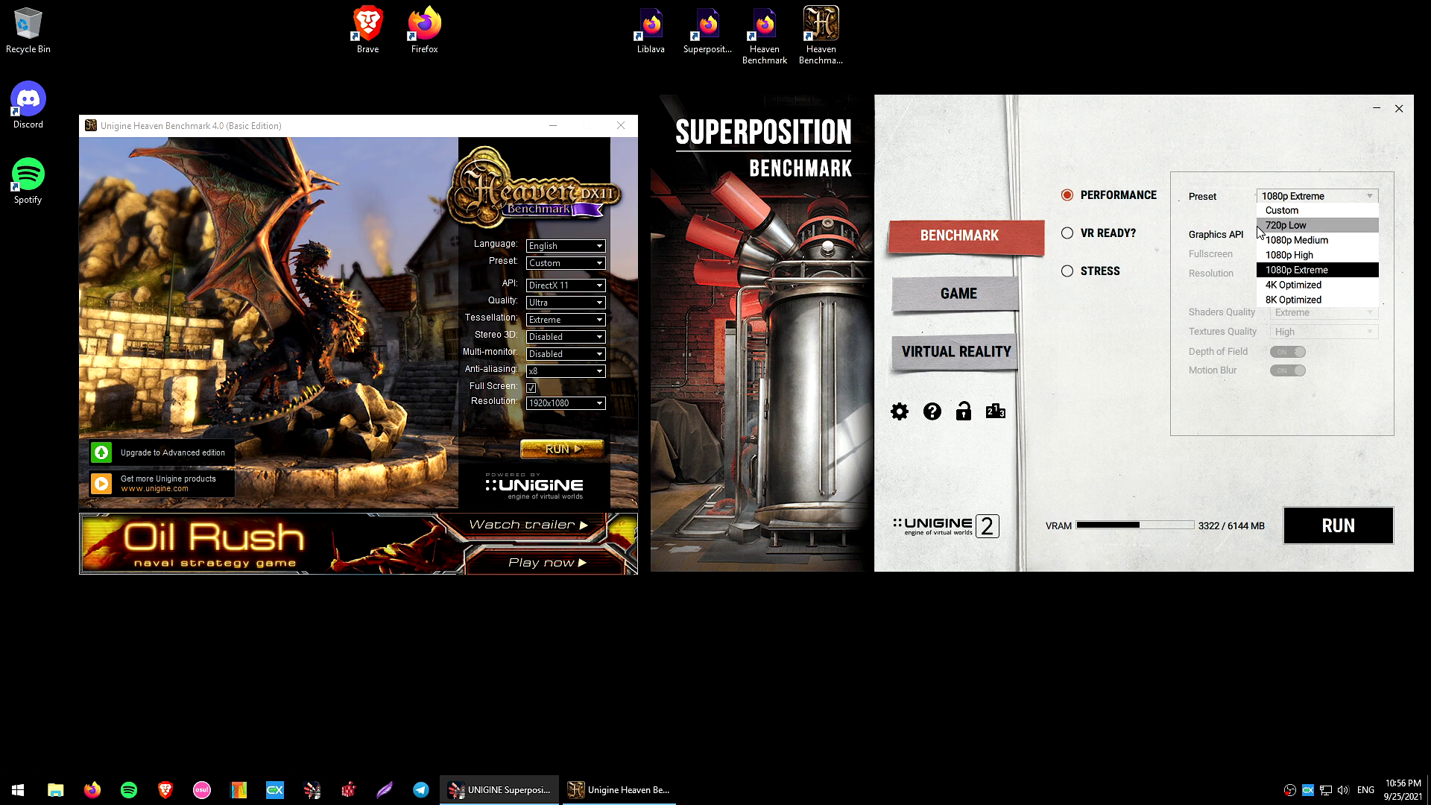
click(1310, 300)
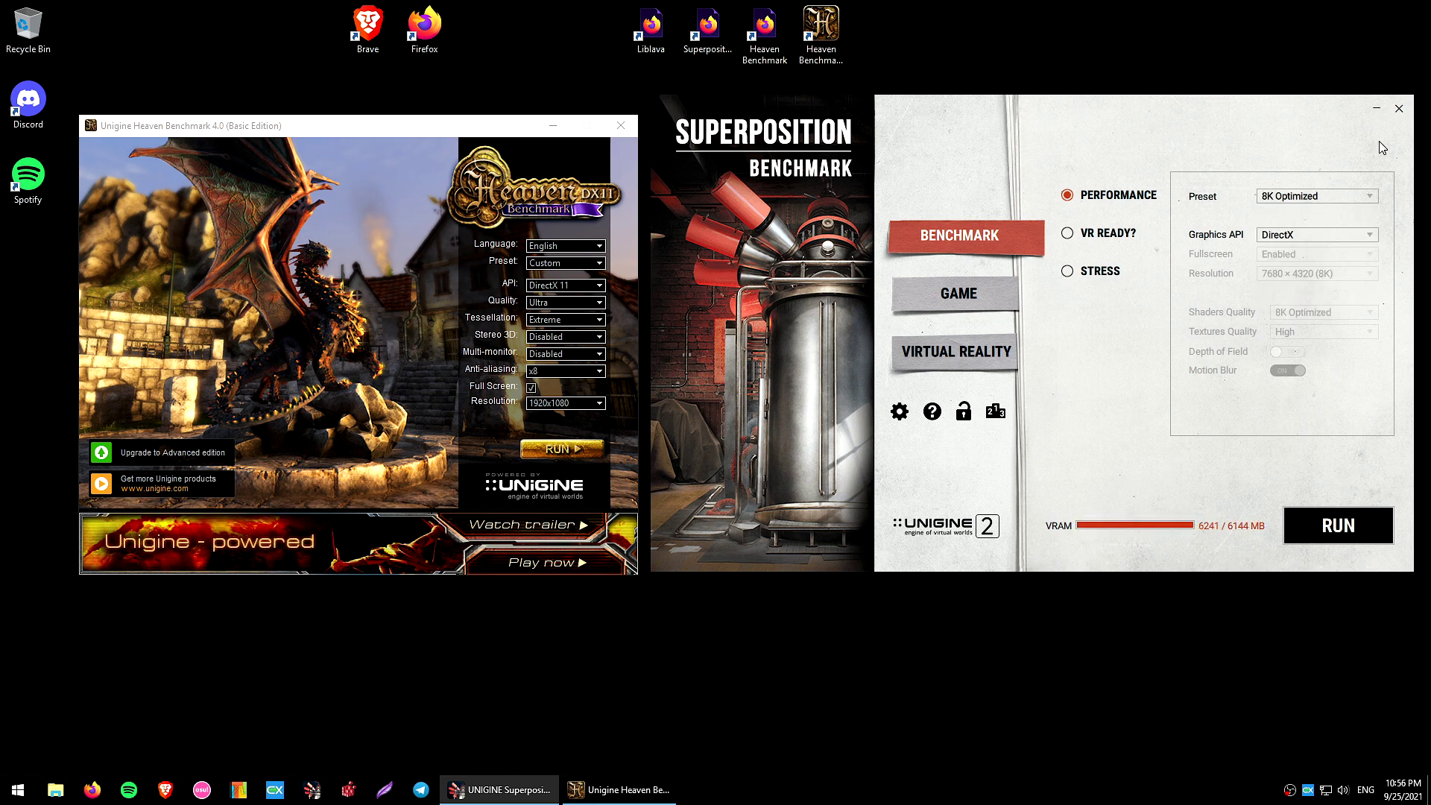
click(1310, 203)
click(1312, 272)
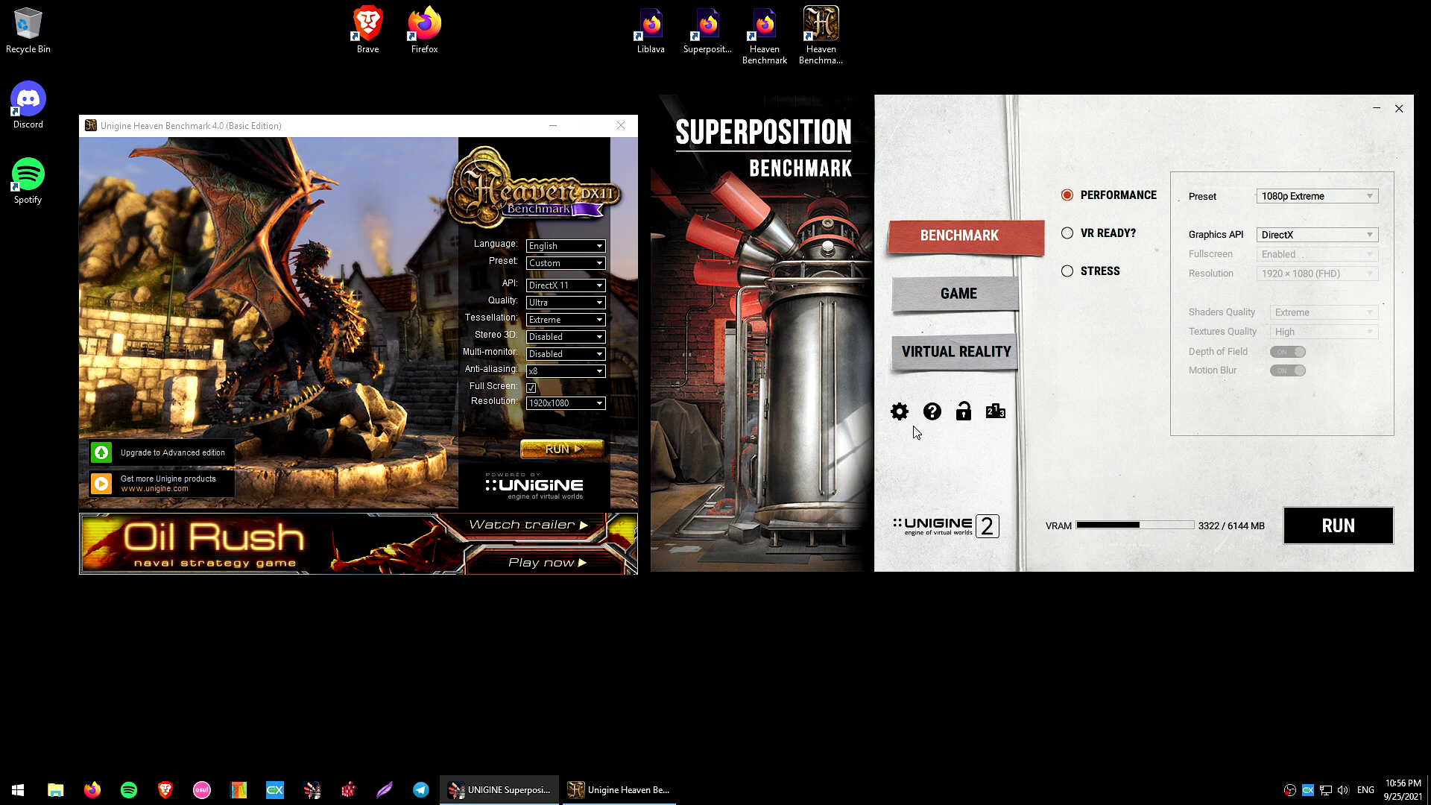
- View Superposition's general settings for sound, tooltips and DPI scaling, then go back to the benchmark page
click(899, 411)
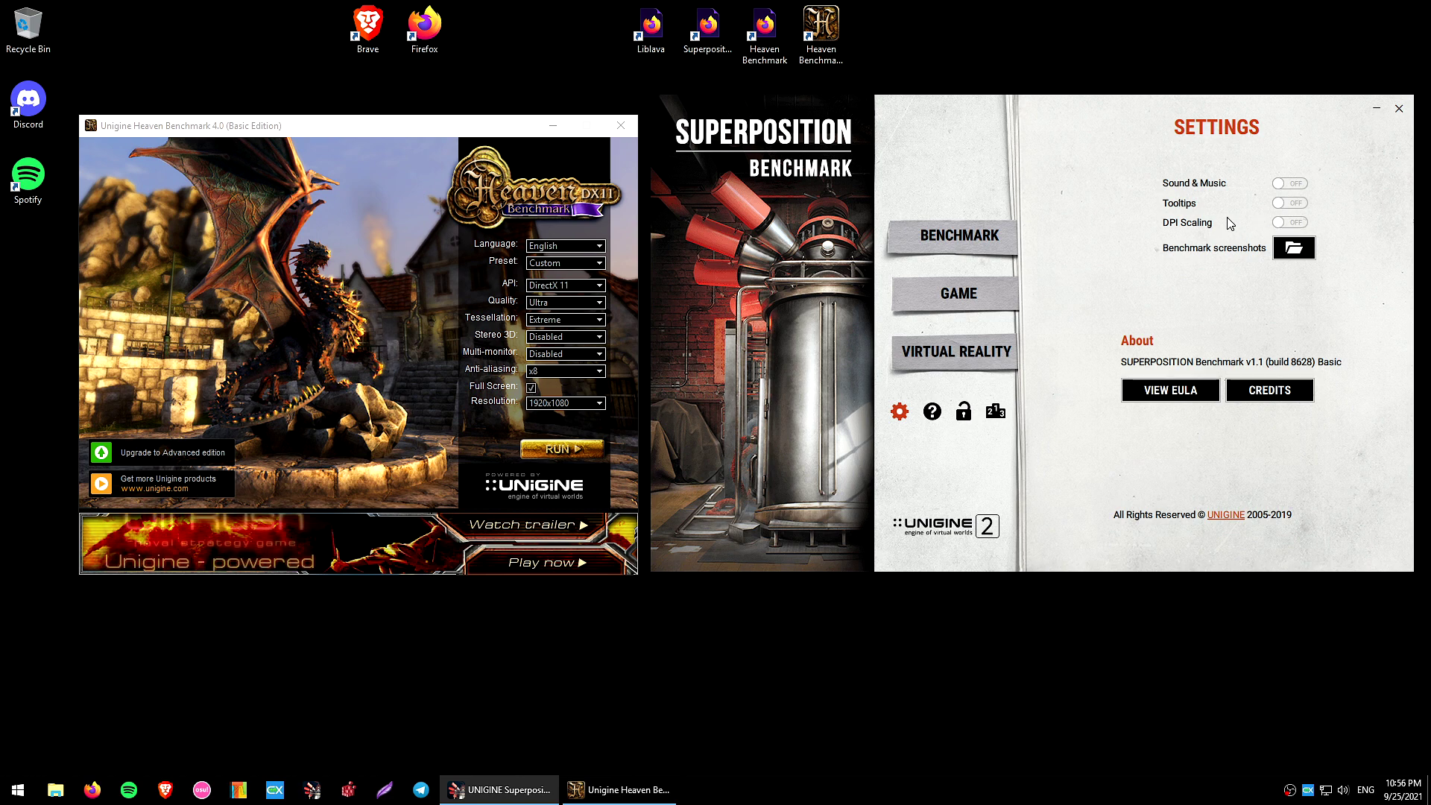
click(959, 234)
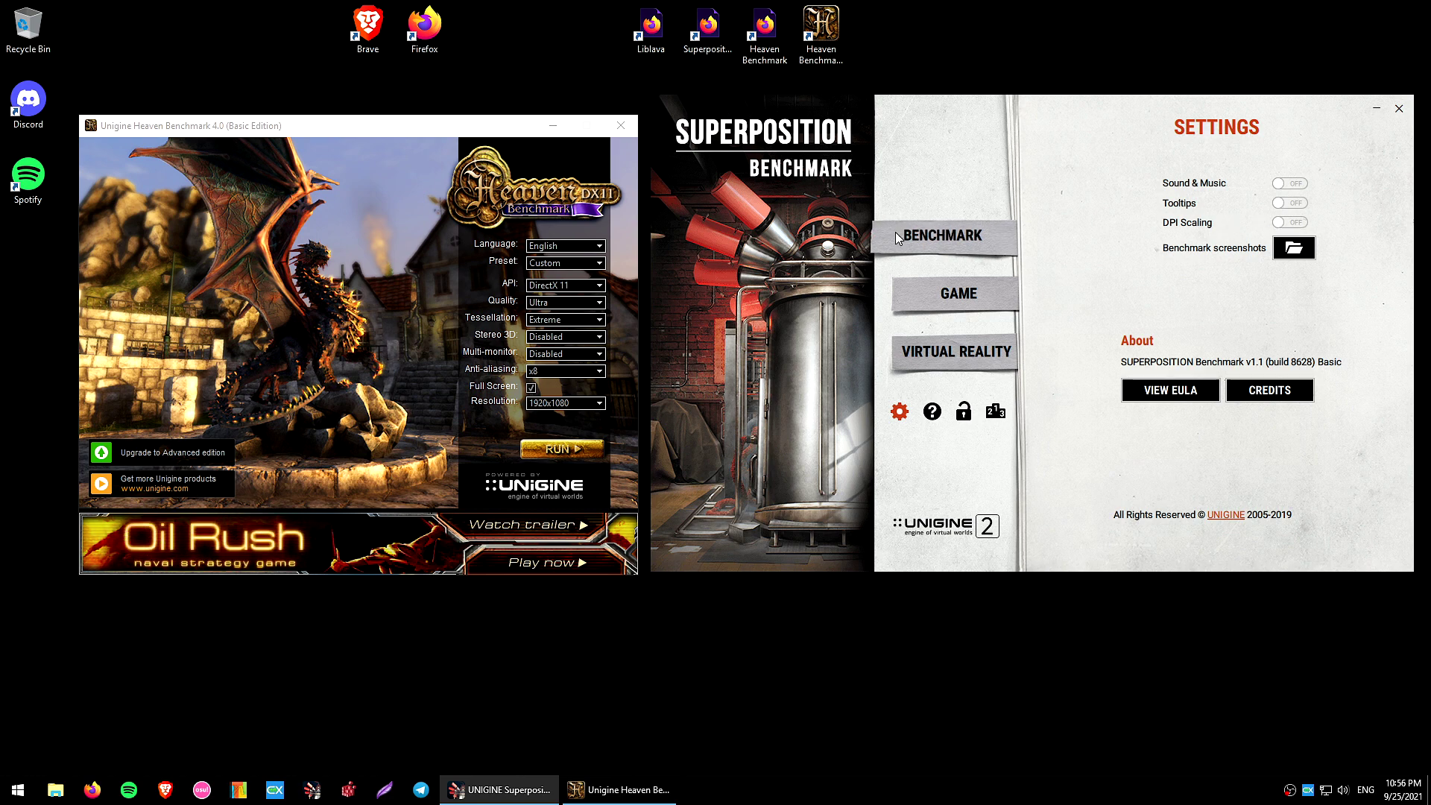